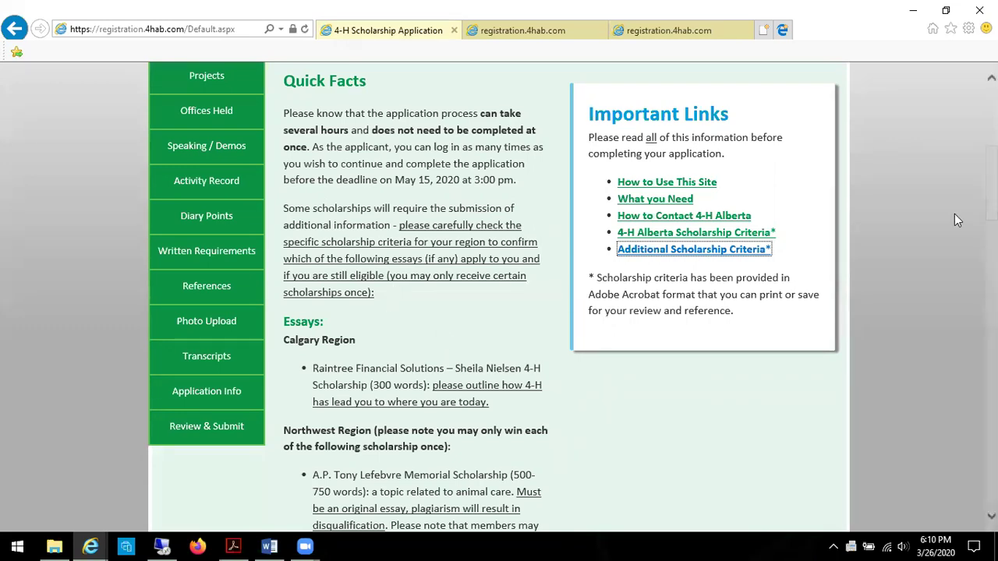
- Read the regional essay and reference letter requirements on the scholarship application's introduction page
{"action": "scroll", "coordinate": [499, 299], "scroll_direction": "down", "scroll_amount": 5}
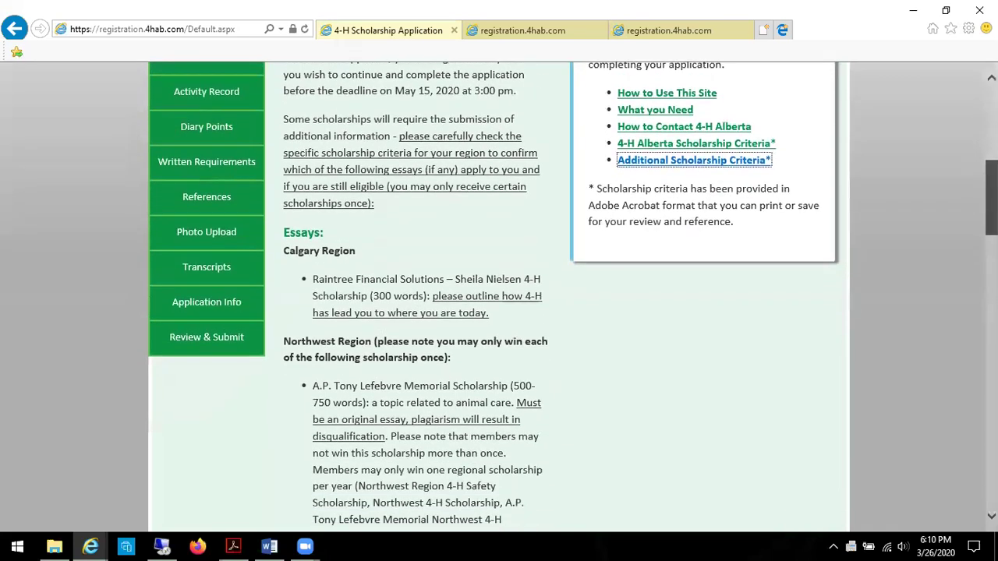
{"action": "scroll", "coordinate": [499, 298], "scroll_direction": "down", "scroll_amount": 5}
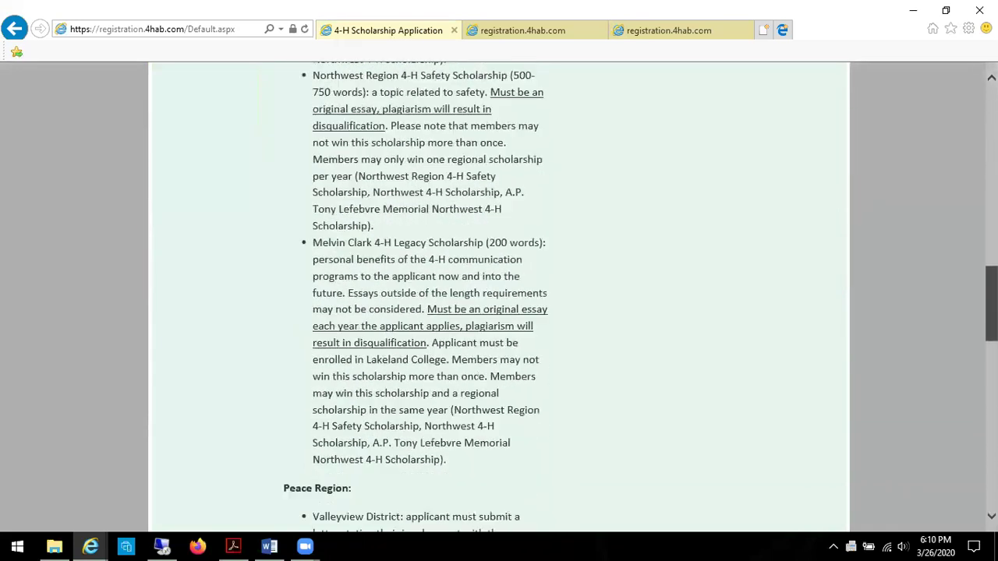
{"action": "scroll", "coordinate": [499, 299], "scroll_direction": "down", "scroll_amount": 3}
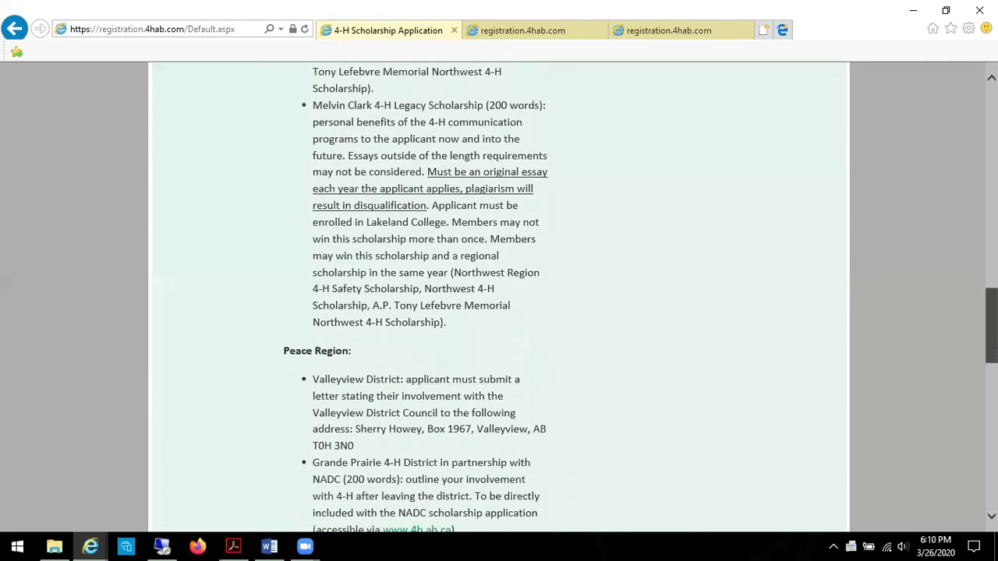
{"action": "scroll", "coordinate": [499, 299], "scroll_direction": "down", "scroll_amount": 2}
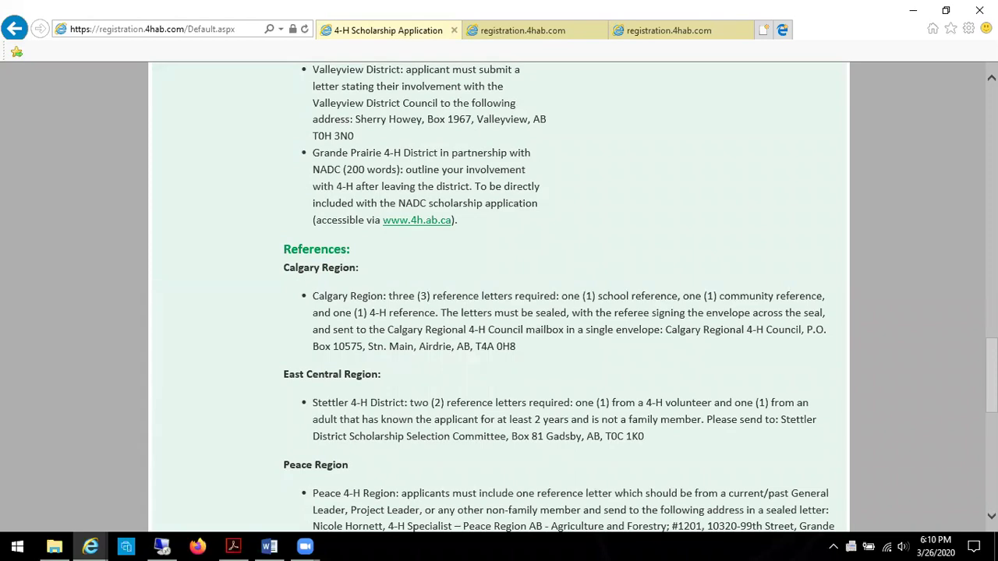
{"action": "scroll", "coordinate": [990, 375], "scroll_direction": "up", "scroll_amount": 1}
- Open the Personal Info page and review its contact, membership, region, district, constituency and residency fields
{"action": "left_click_drag", "start_coordinate": [990, 374], "coordinate": [991, 140]}
{"action": "left_click", "coordinate": [205, 205]}
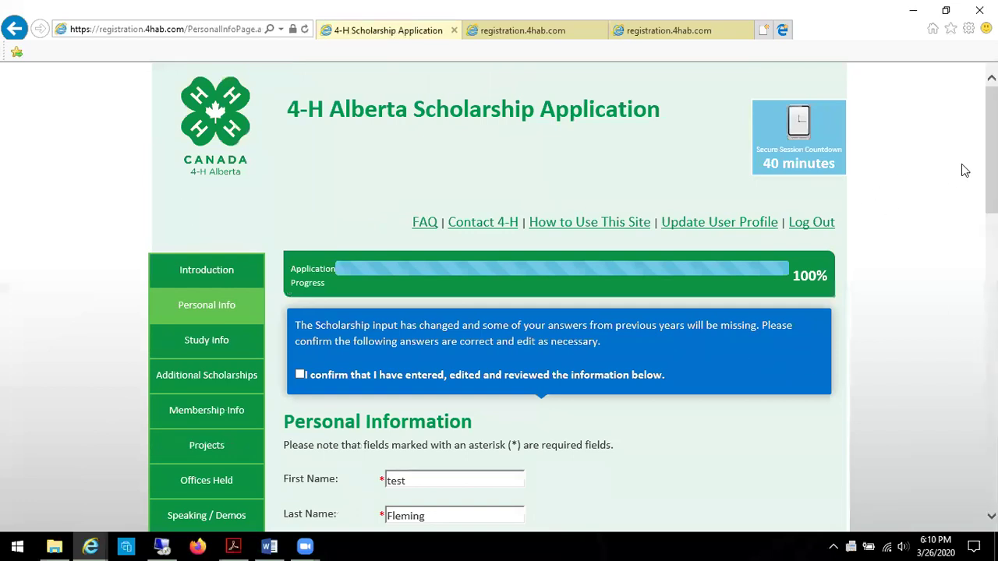
{"action": "scroll", "coordinate": [990, 156], "scroll_direction": "down", "scroll_amount": 2}
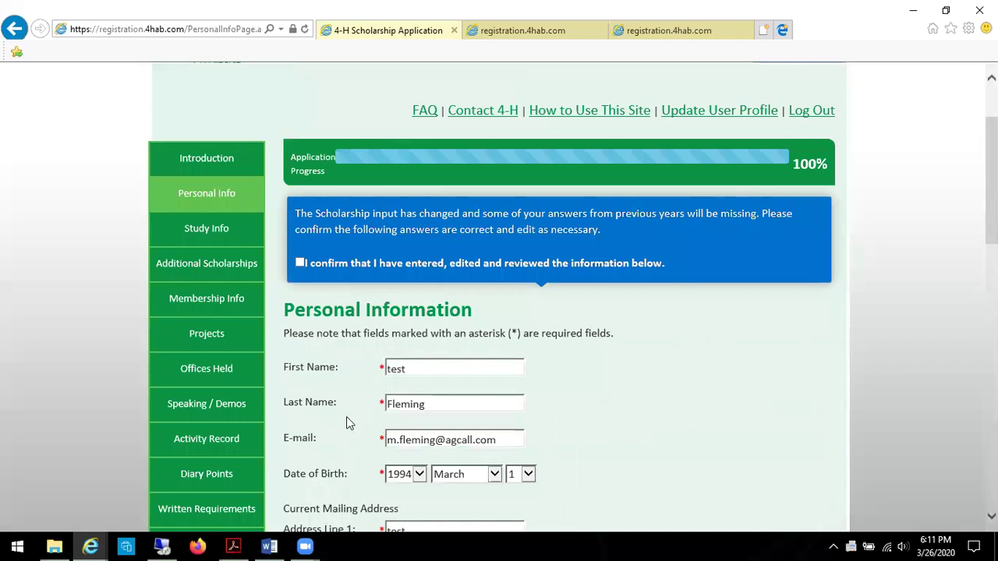
{"action": "left_click_drag", "start_coordinate": [991, 178], "coordinate": [991, 211]}
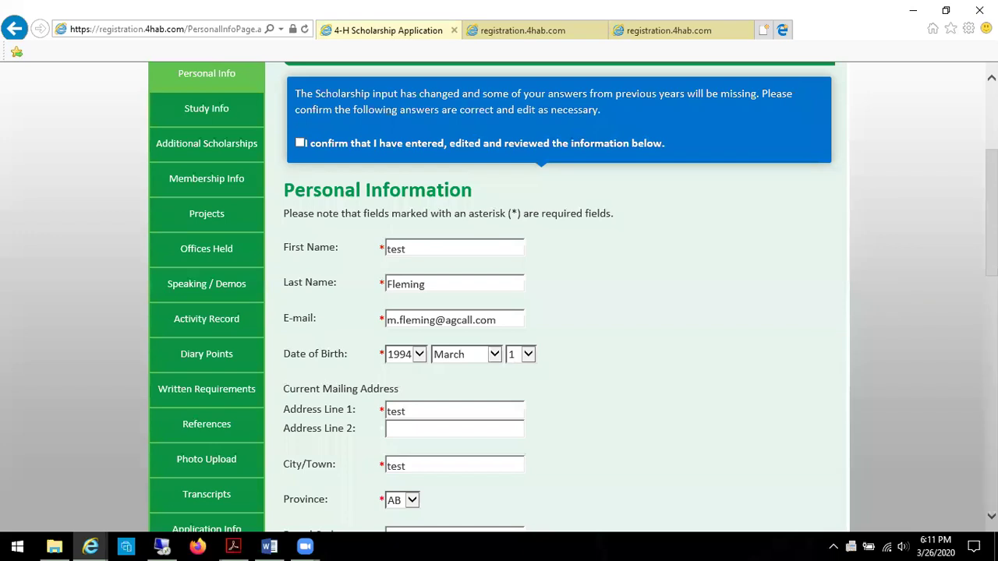
{"action": "scroll", "coordinate": [406, 296], "scroll_direction": "down", "scroll_amount": 2}
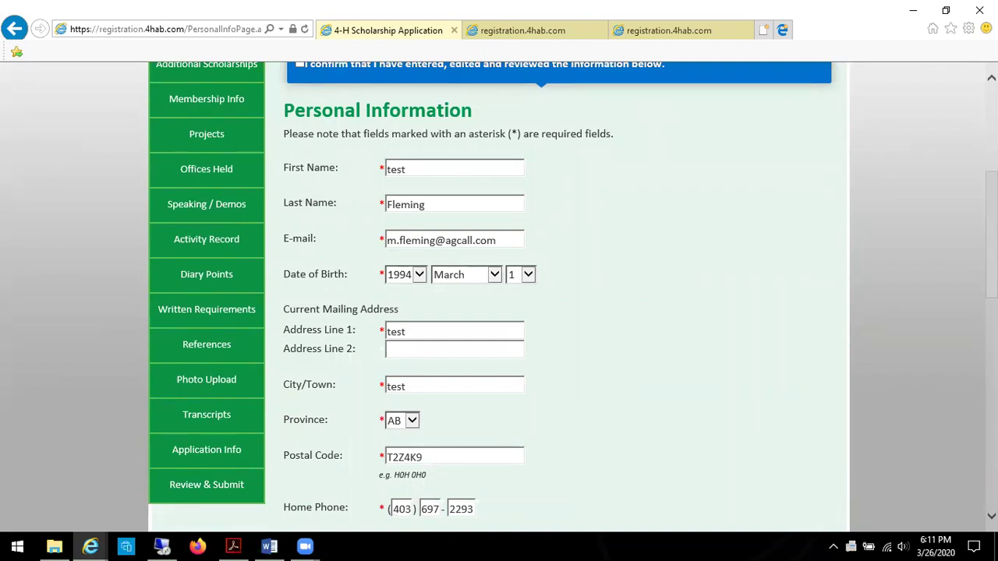
{"action": "scroll", "coordinate": [496, 297], "scroll_direction": "down", "scroll_amount": 2}
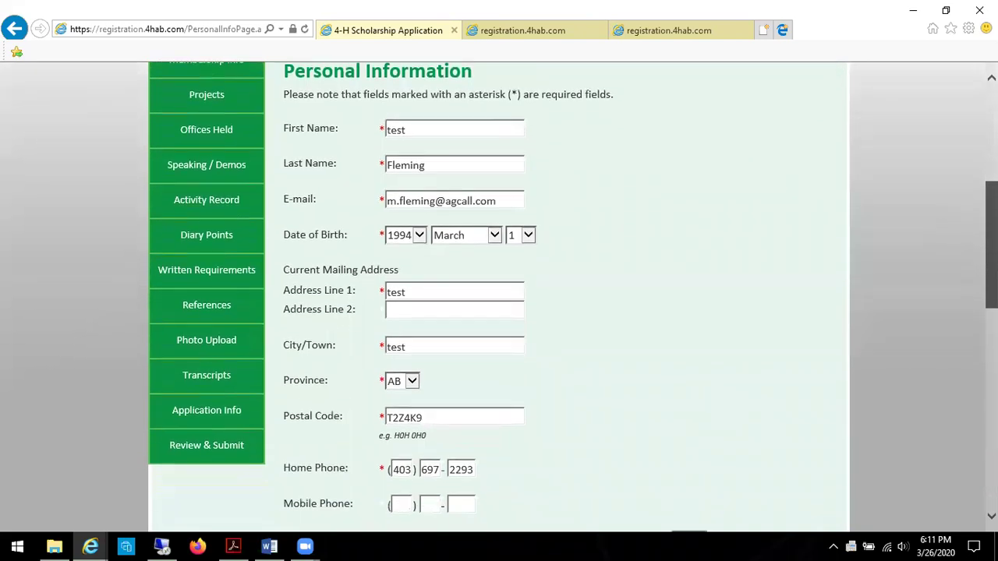
{"action": "scroll", "coordinate": [496, 297], "scroll_direction": "down", "scroll_amount": 2}
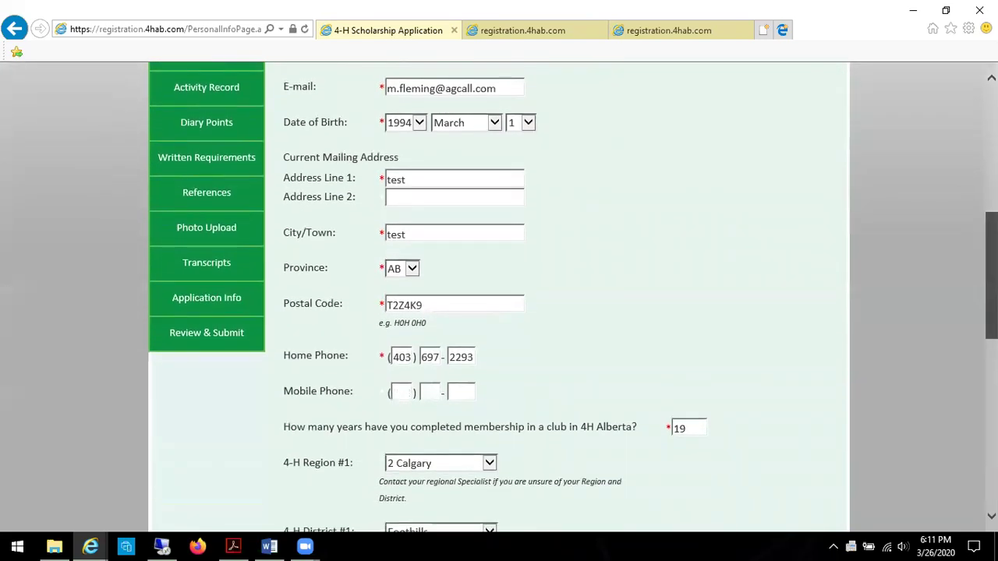
{"action": "scroll", "coordinate": [495, 296], "scroll_direction": "down", "scroll_amount": 5}
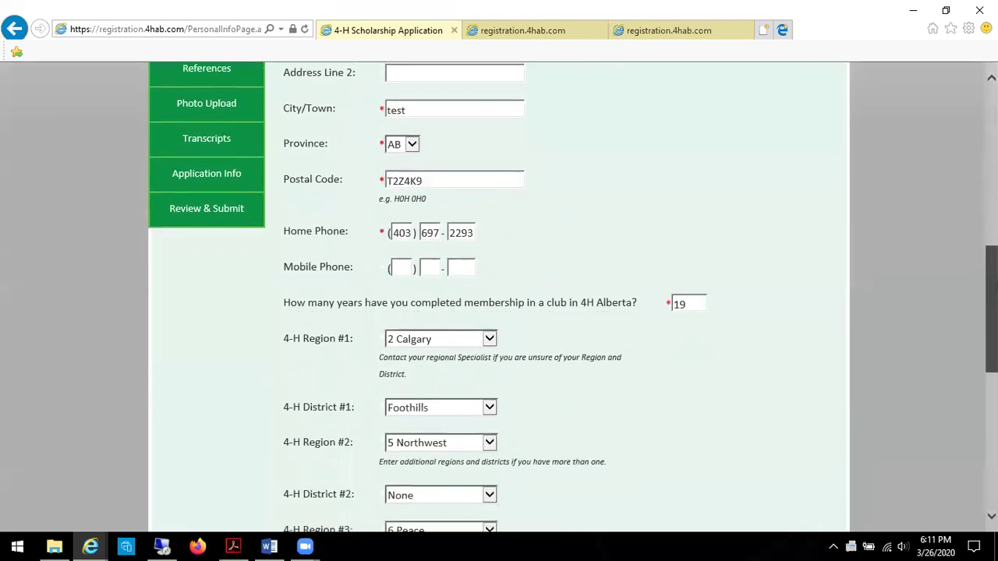
{"action": "scroll", "coordinate": [468, 152], "scroll_direction": "down", "scroll_amount": 3}
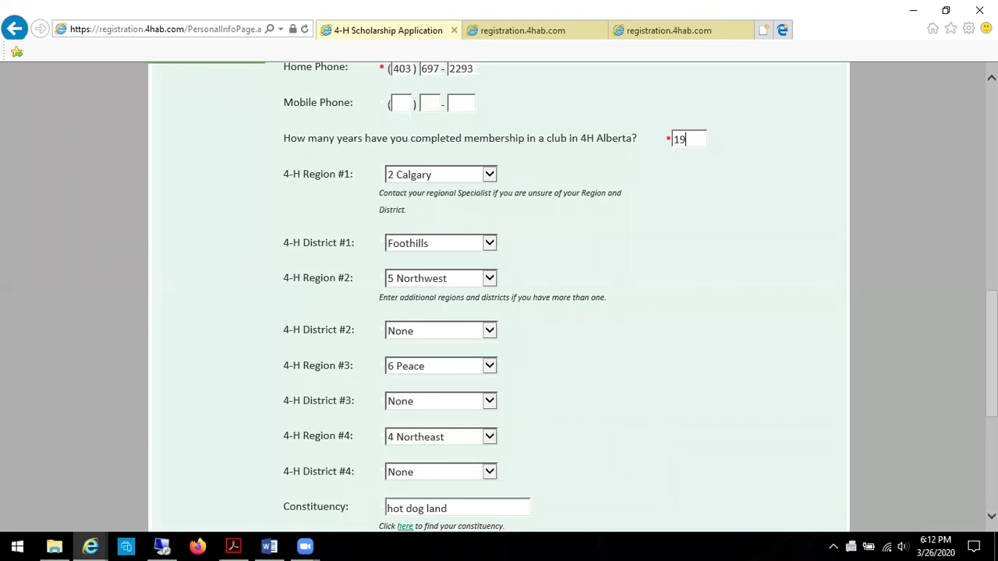
{"action": "scroll", "coordinate": [776, 318], "scroll_direction": "down", "scroll_amount": 3}
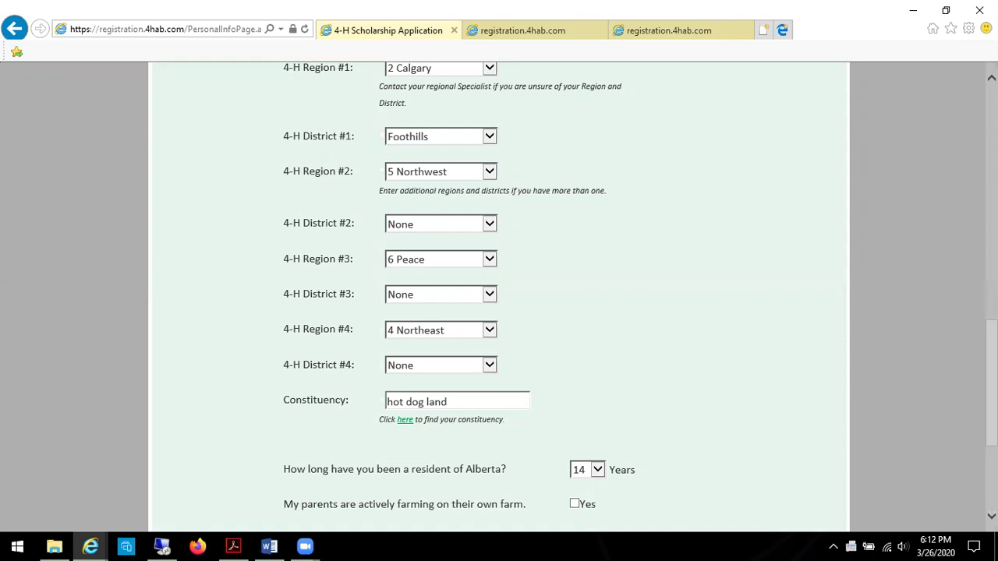
{"action": "scroll", "coordinate": [499, 296], "scroll_direction": "down", "scroll_amount": 3}
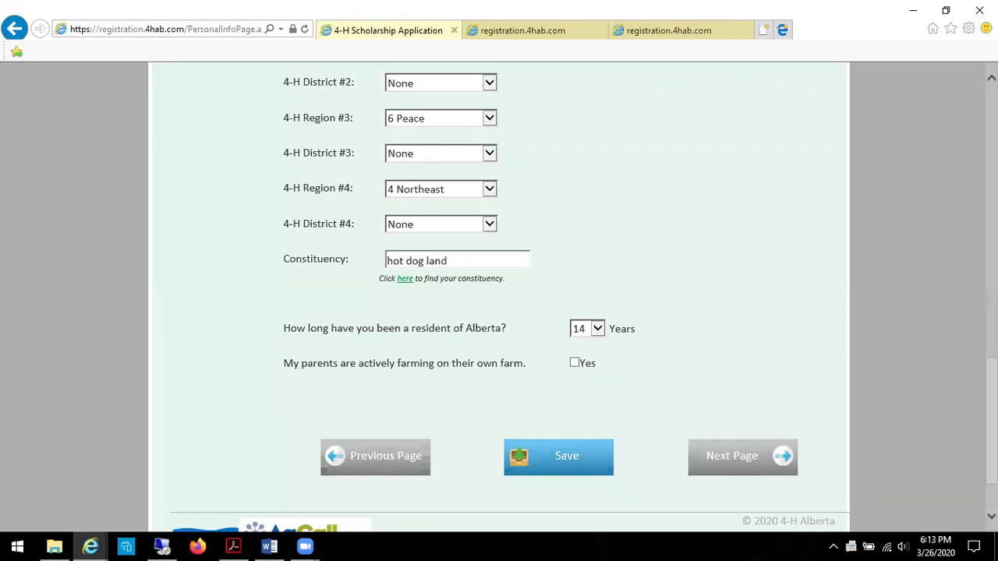
- Recheck the confirmation notice and personal details, and save the Personal Information page
{"action": "scroll", "coordinate": [499, 296], "scroll_direction": "up", "scroll_amount": 8}
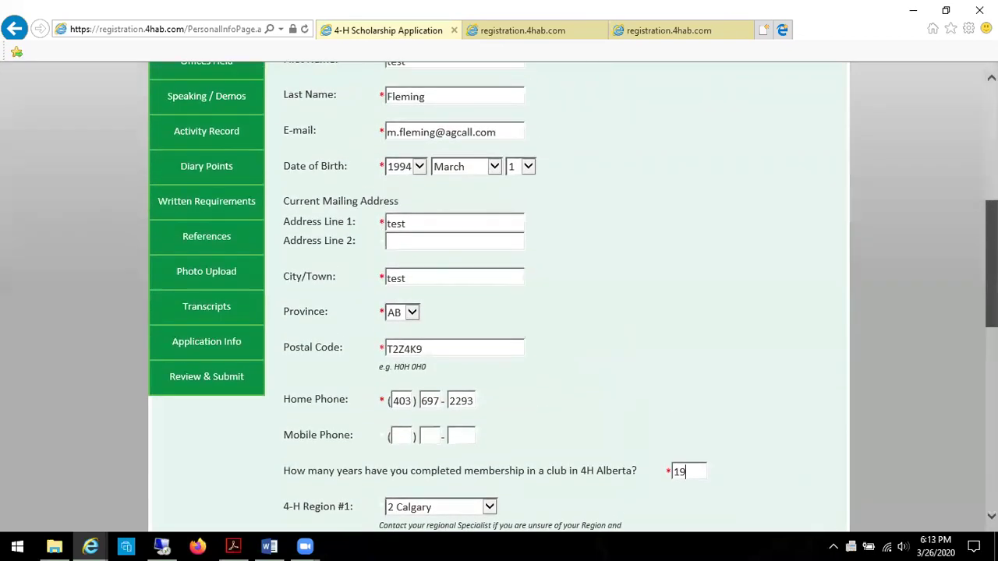
{"action": "scroll", "coordinate": [499, 297], "scroll_direction": "up", "scroll_amount": 4}
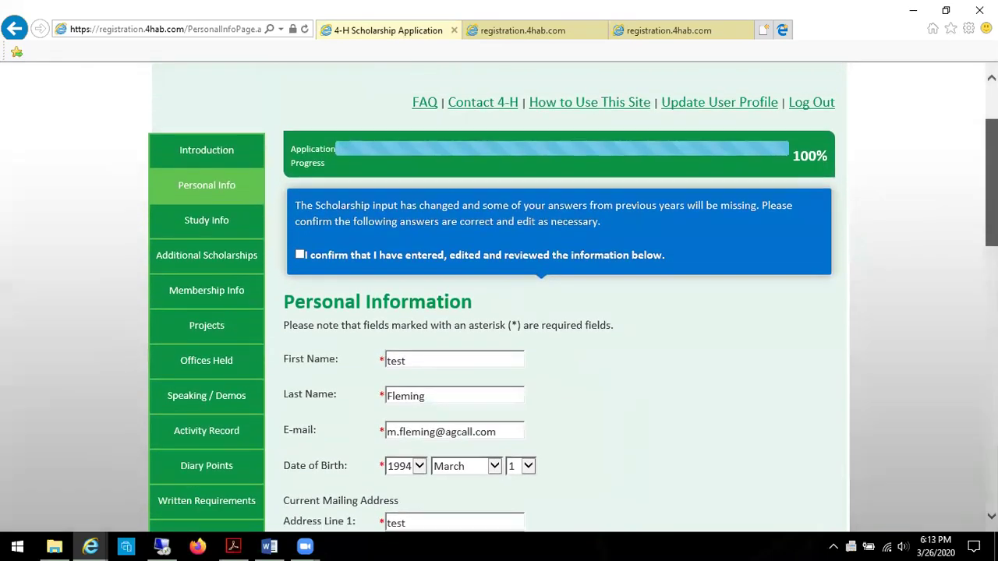
{"action": "scroll", "coordinate": [499, 297], "scroll_direction": "up", "scroll_amount": 1}
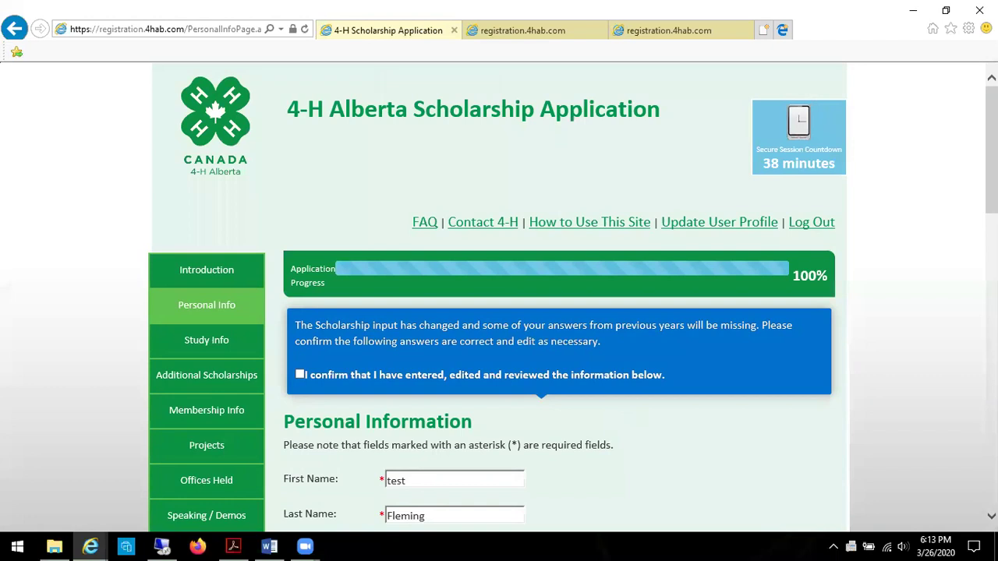
{"action": "scroll", "coordinate": [499, 296], "scroll_direction": "down", "scroll_amount": 1}
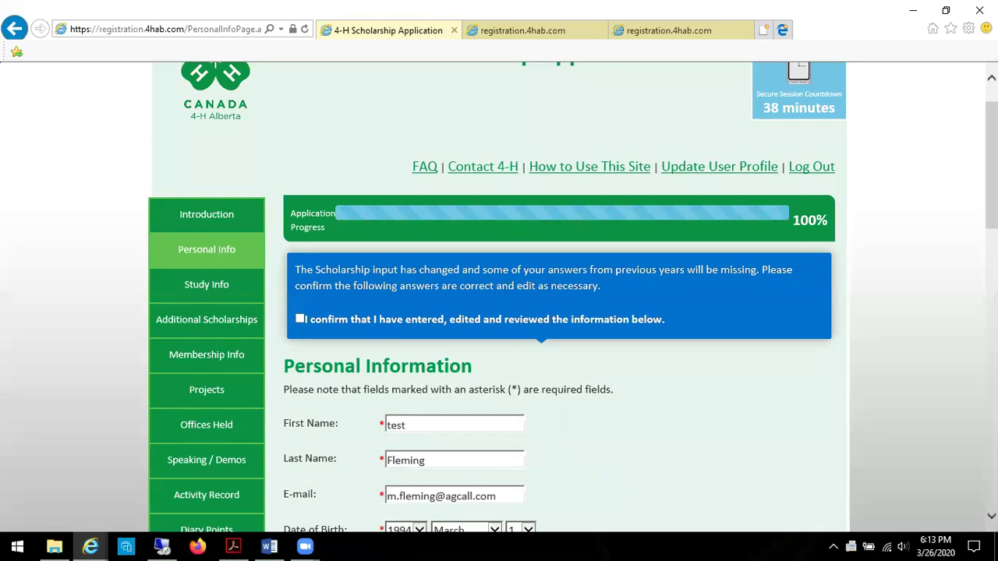
{"action": "scroll", "coordinate": [499, 296], "scroll_direction": "down", "scroll_amount": 3}
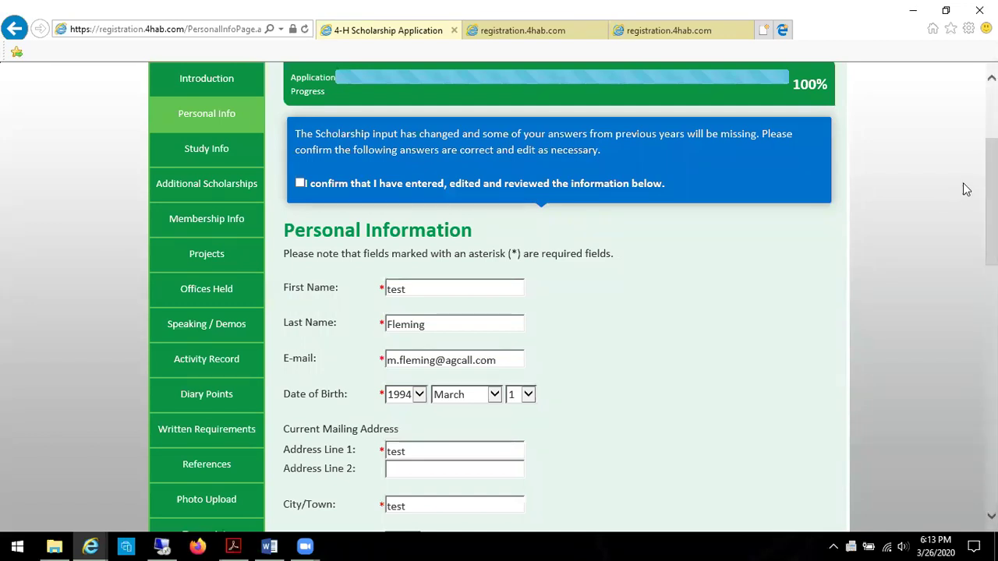
{"action": "scroll", "coordinate": [574, 298], "scroll_direction": "down", "scroll_amount": 1}
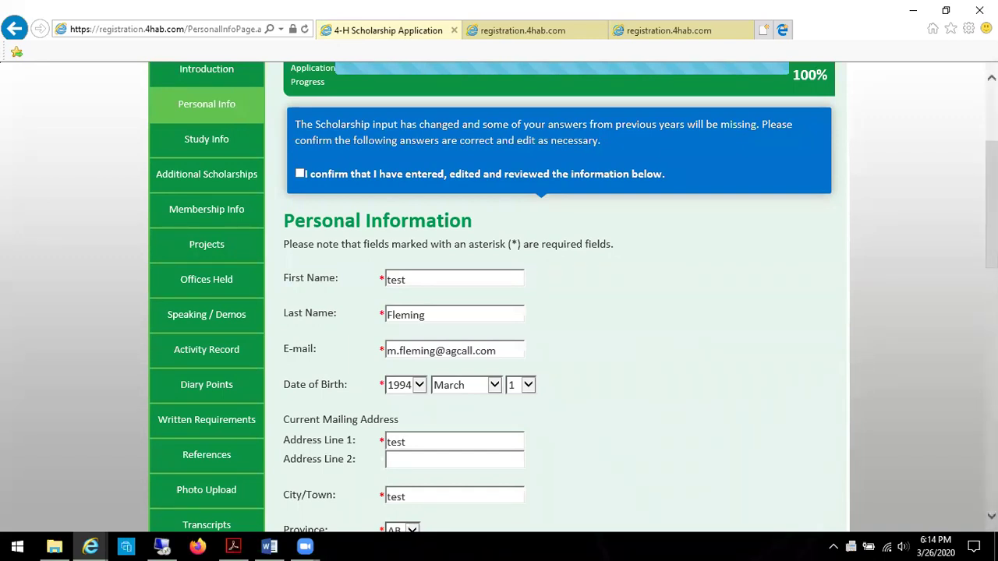
{"action": "scroll", "coordinate": [499, 297], "scroll_direction": "down", "scroll_amount": 4}
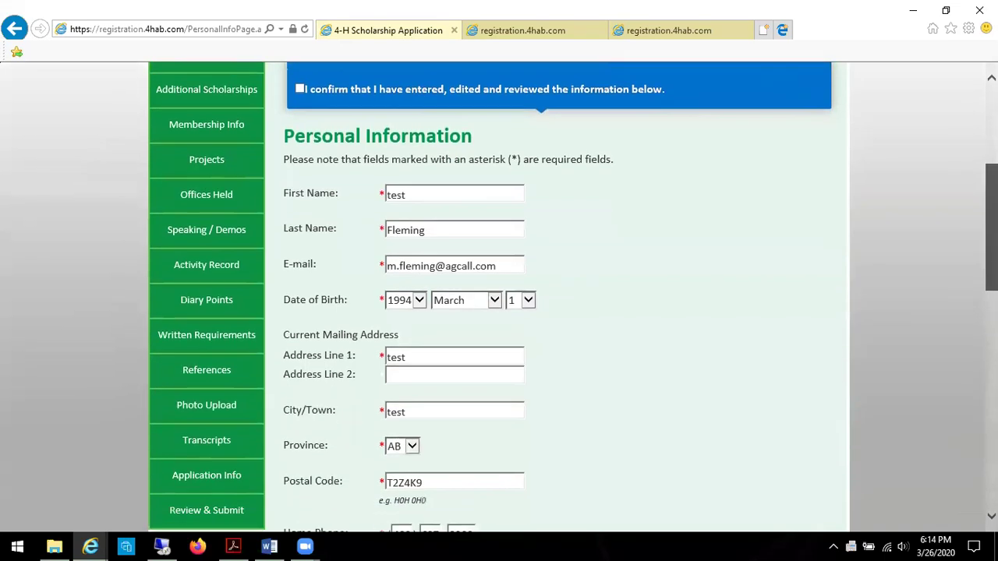
{"action": "scroll", "coordinate": [499, 296], "scroll_direction": "down", "scroll_amount": 8}
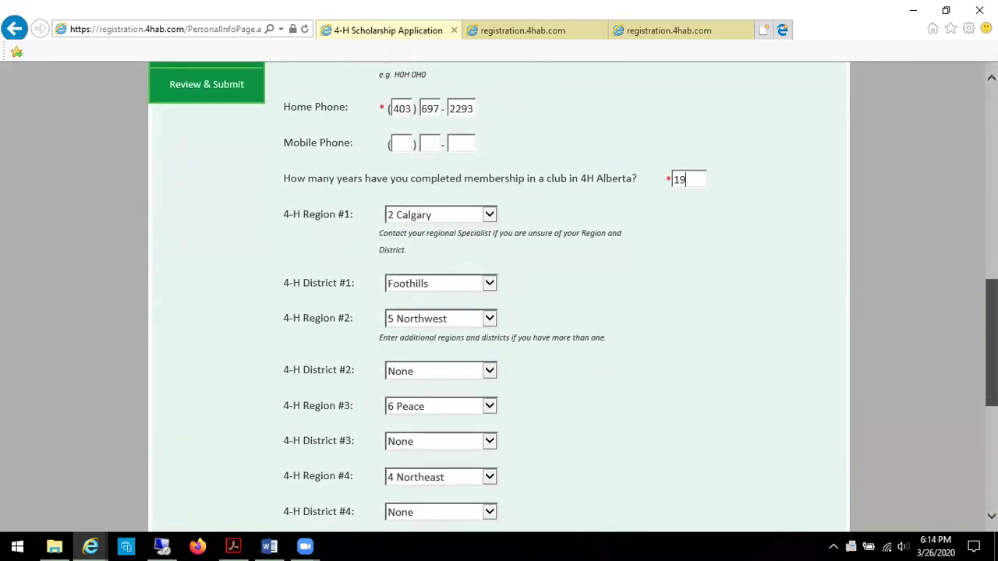
{"action": "left_click", "coordinate": [539, 429]}
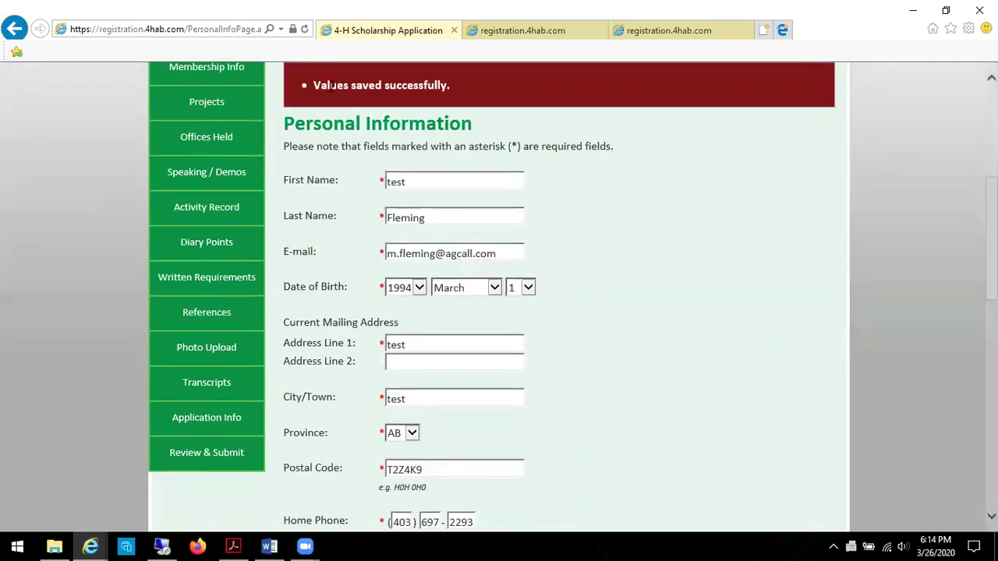
- Advance to the Study Information page and examine its high school, post-secondary attendance and GPA questions
{"action": "scroll", "coordinate": [964, 406], "scroll_direction": "down", "scroll_amount": 15}
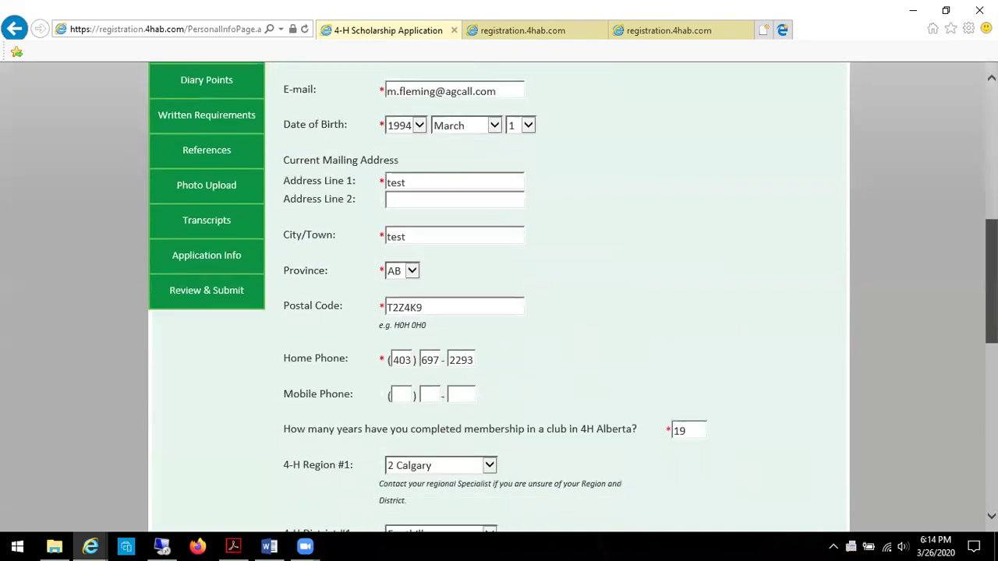
{"action": "left_click", "coordinate": [736, 464]}
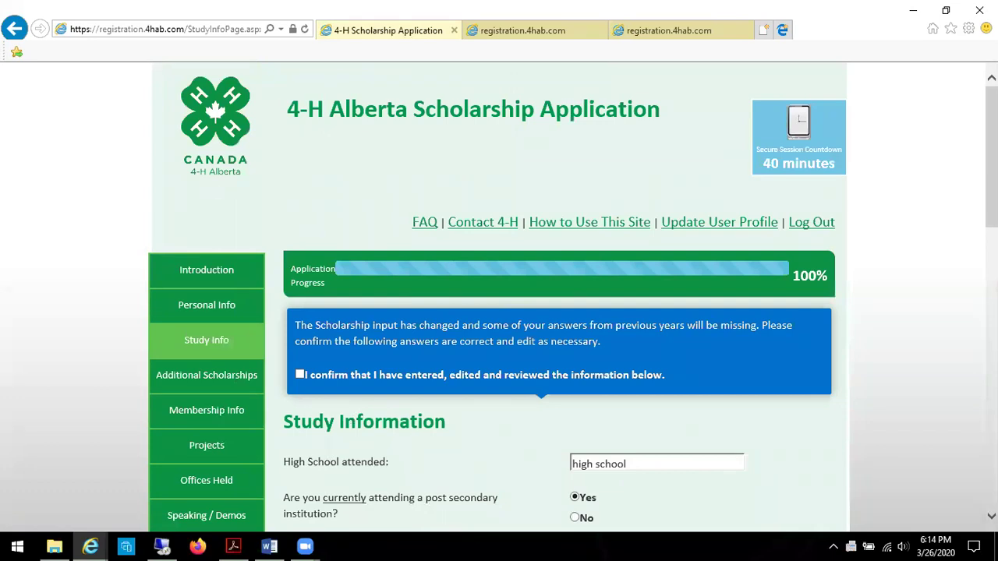
{"action": "scroll", "coordinate": [573, 295], "scroll_direction": "down", "scroll_amount": 3}
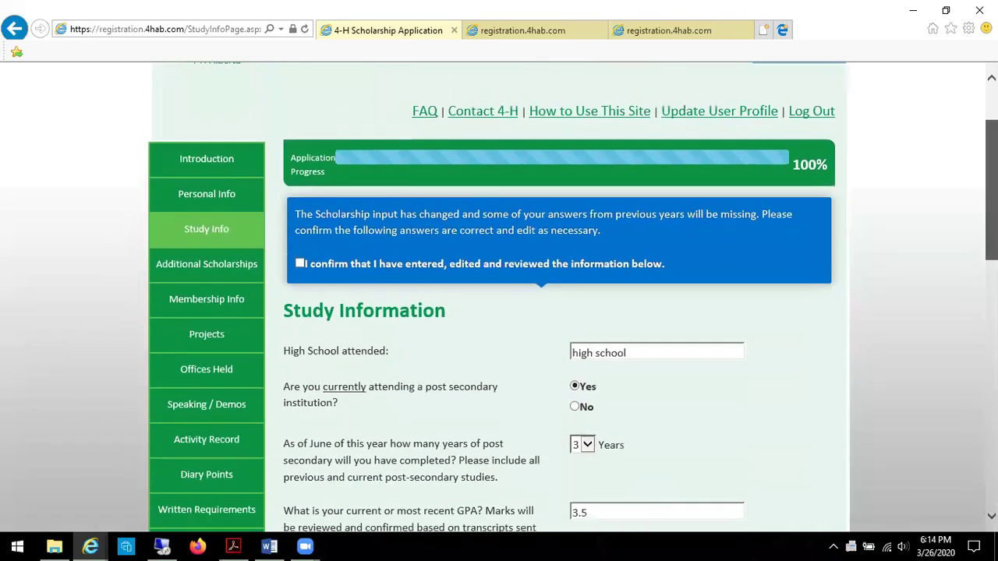
{"action": "scroll", "coordinate": [573, 294], "scroll_direction": "down", "scroll_amount": 3}
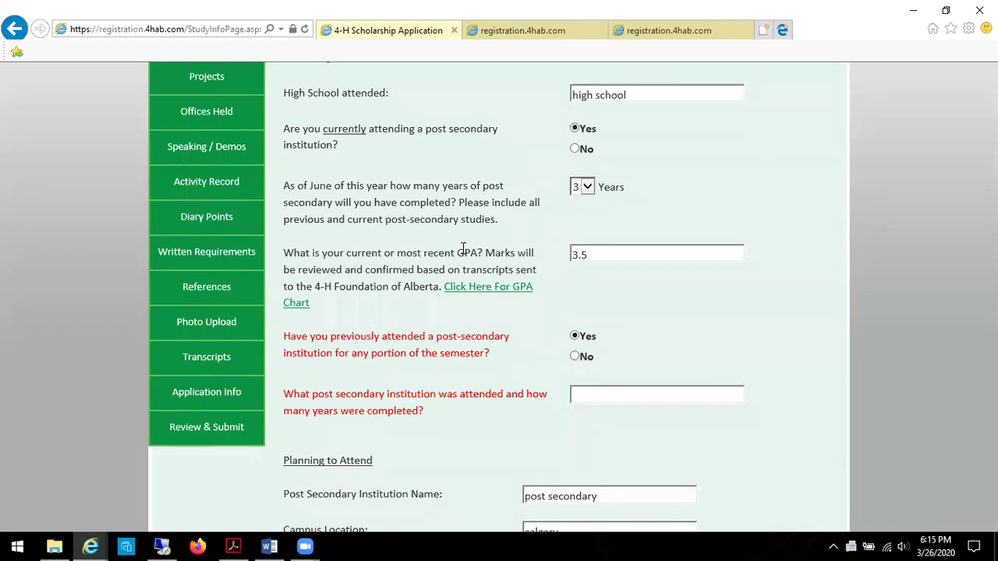
- Consult the GPA conversion chart linked from the GPA question and return to the application form
{"action": "left_click", "coordinate": [492, 292]}
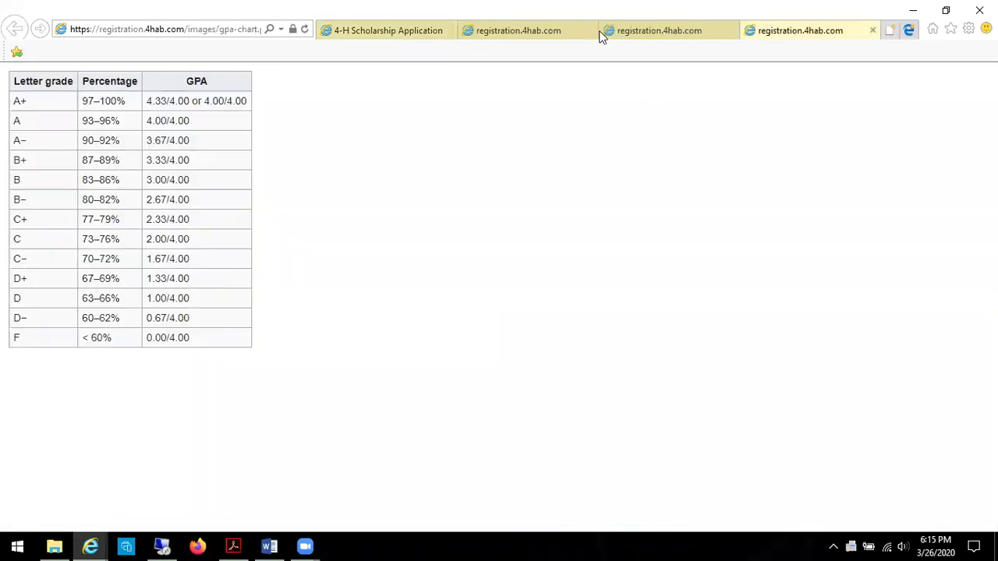
{"action": "left_click", "coordinate": [389, 31]}
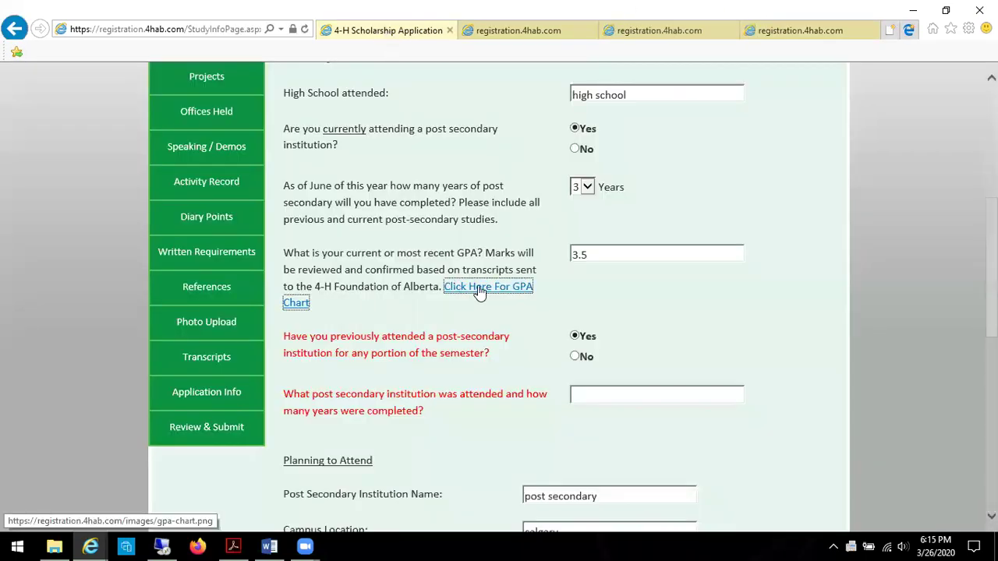
{"action": "left_click", "coordinate": [784, 32]}
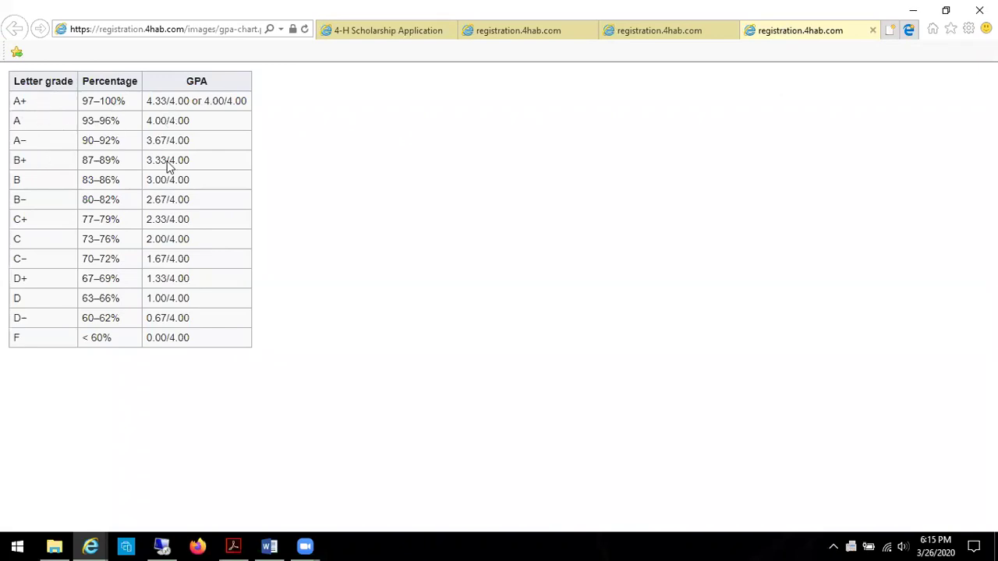
{"action": "left_click", "coordinate": [384, 30]}
- Examine the GPA entry, the previous post-secondary attendance questions and the Planning to Attend fields, including the program name instructions
{"action": "left_click", "coordinate": [594, 255]}
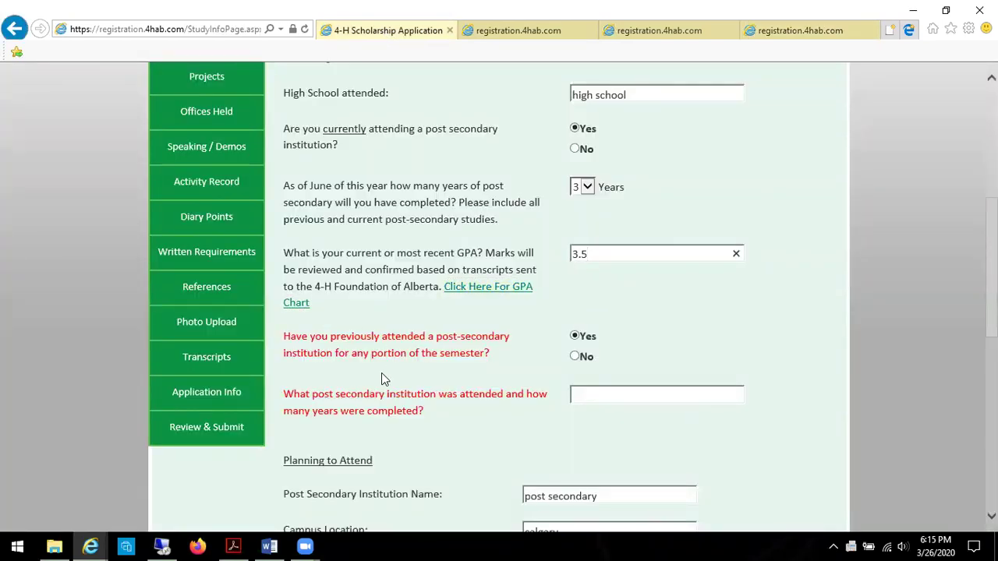
{"action": "scroll", "coordinate": [418, 326], "scroll_direction": "down", "scroll_amount": 1}
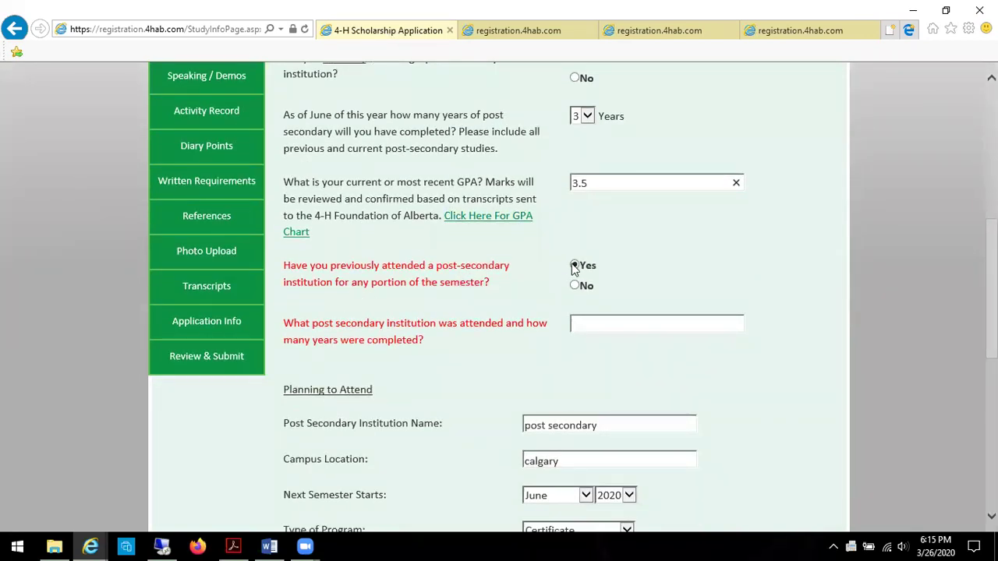
{"action": "left_click", "coordinate": [593, 323]}
{"action": "scroll", "coordinate": [573, 298], "scroll_direction": "down", "scroll_amount": 3}
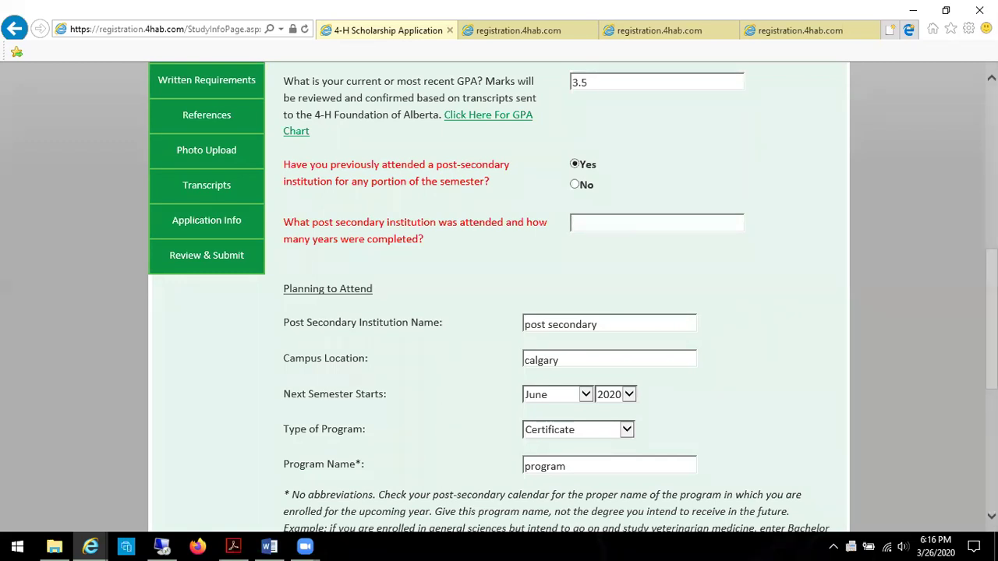
{"action": "scroll", "coordinate": [573, 298], "scroll_direction": "down", "scroll_amount": 1}
{"action": "scroll", "coordinate": [573, 298], "scroll_direction": "down", "scroll_amount": 1}
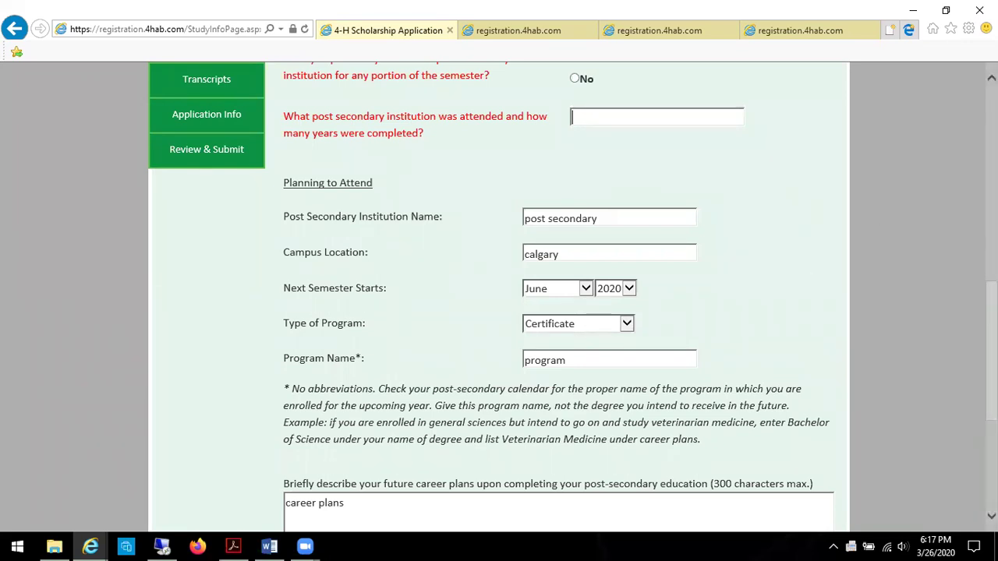
{"action": "scroll", "coordinate": [798, 244], "scroll_direction": "down", "scroll_amount": 1}
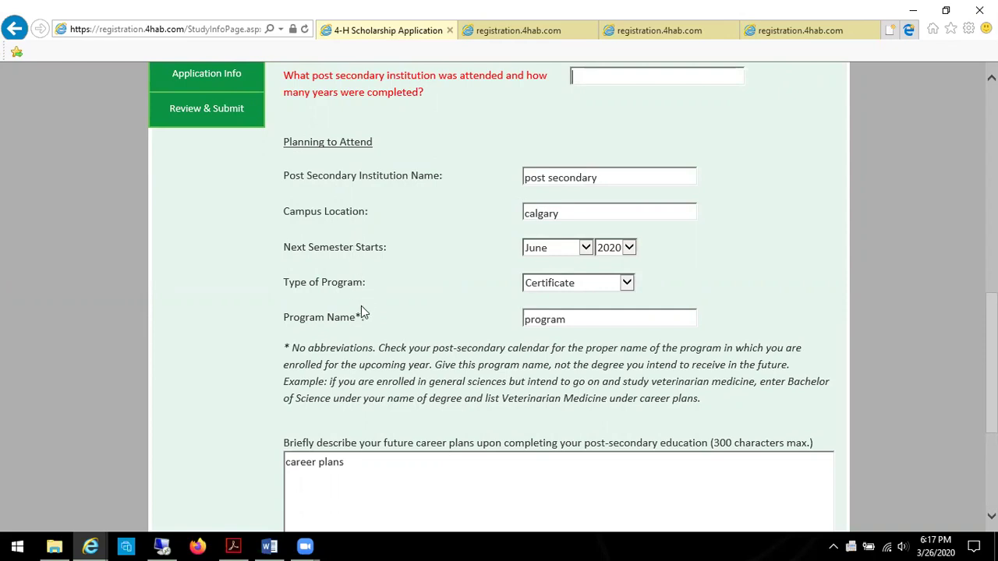
- Review the Program Name and future career plans fields, and try to save the Study Information page
{"action": "left_click", "coordinate": [569, 318]}
{"action": "scroll", "coordinate": [991, 366], "scroll_direction": "down", "scroll_amount": 1}
{"action": "scroll", "coordinate": [991, 367], "scroll_direction": "down", "scroll_amount": 2}
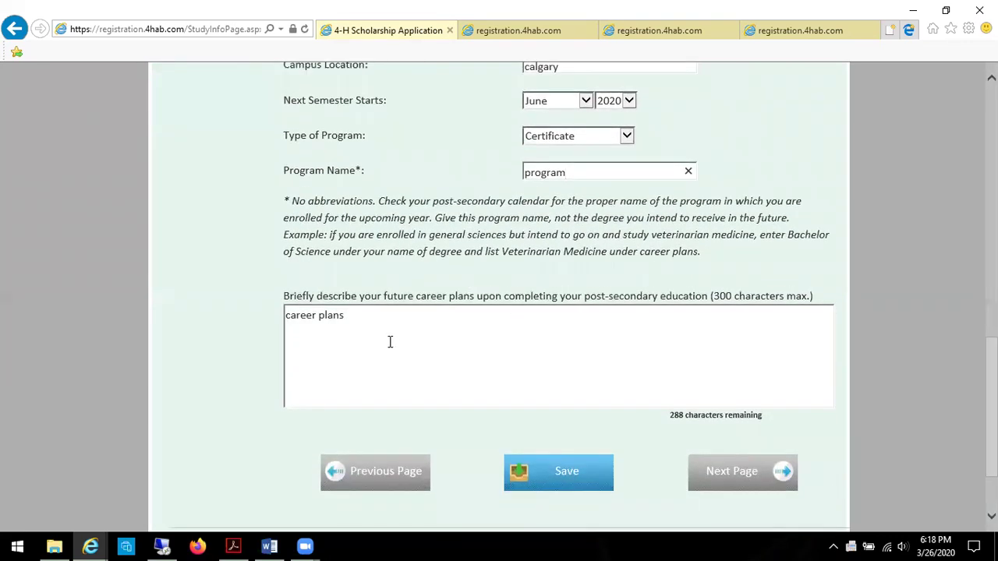
{"action": "left_click", "coordinate": [397, 320]}
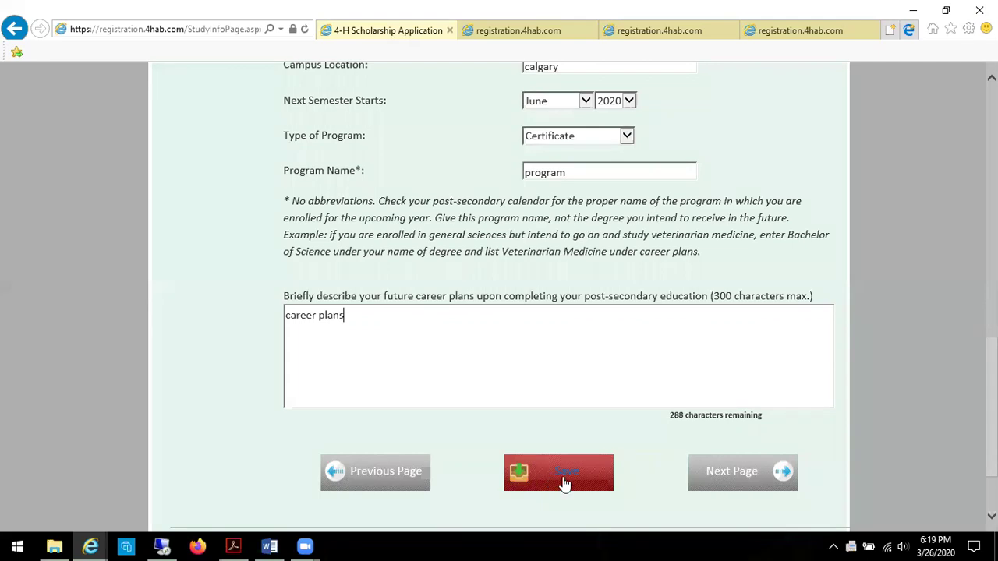
{"action": "left_click", "coordinate": [527, 474]}
- Answer No to having previously attended a post-secondary institution for any portion of the semester, and continue to the next page
{"action": "scroll", "coordinate": [660, 395], "scroll_direction": "up", "scroll_amount": 5}
{"action": "scroll", "coordinate": [722, 446], "scroll_direction": "up", "scroll_amount": 2}
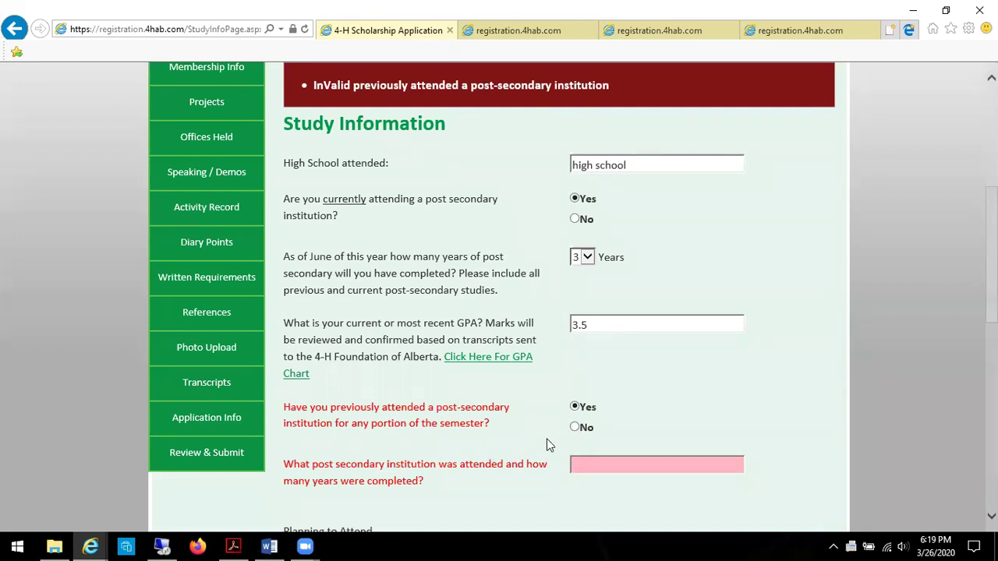
{"action": "left_click", "coordinate": [577, 428]}
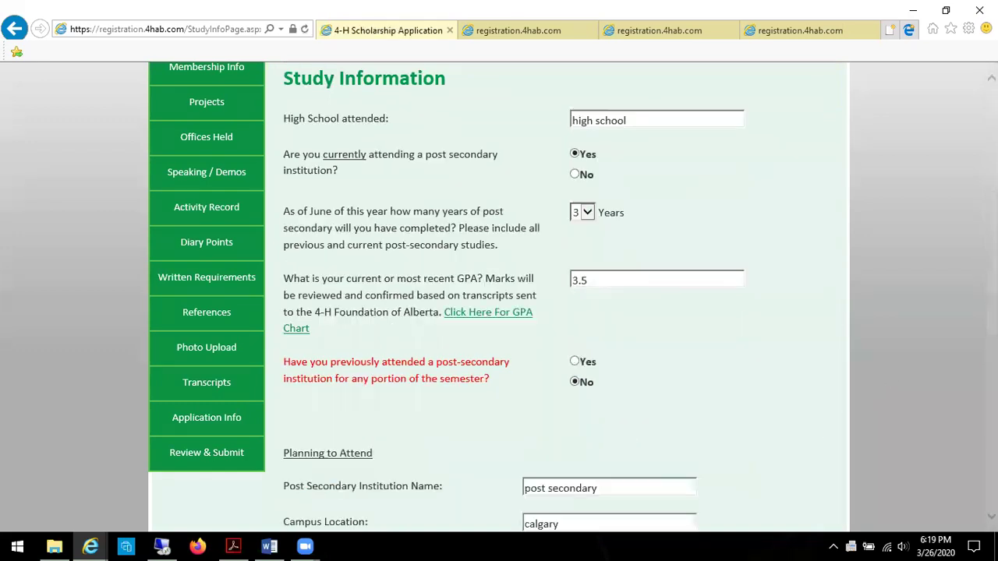
{"action": "scroll", "coordinate": [739, 465], "scroll_direction": "down", "scroll_amount": 6}
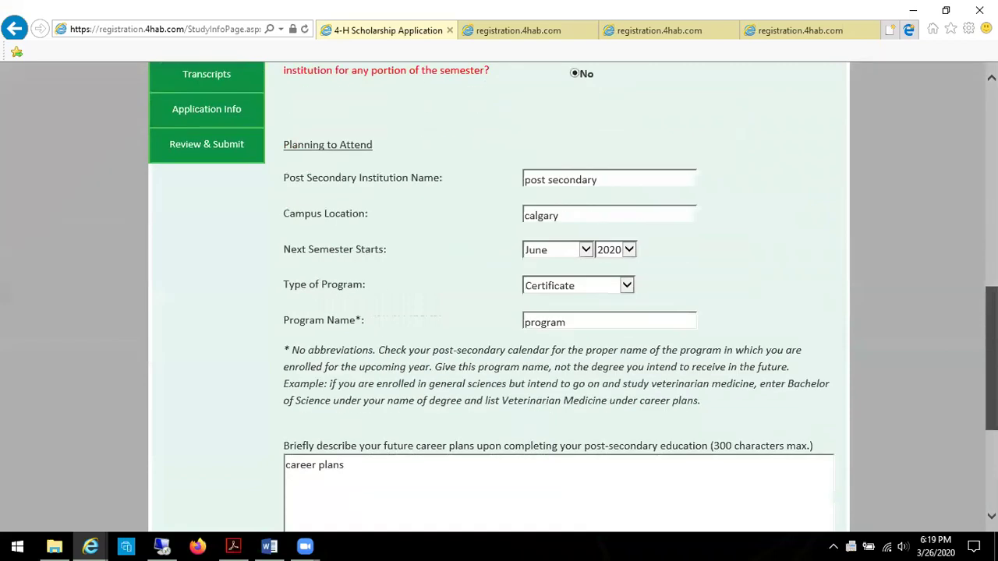
{"action": "left_click", "coordinate": [741, 462]}
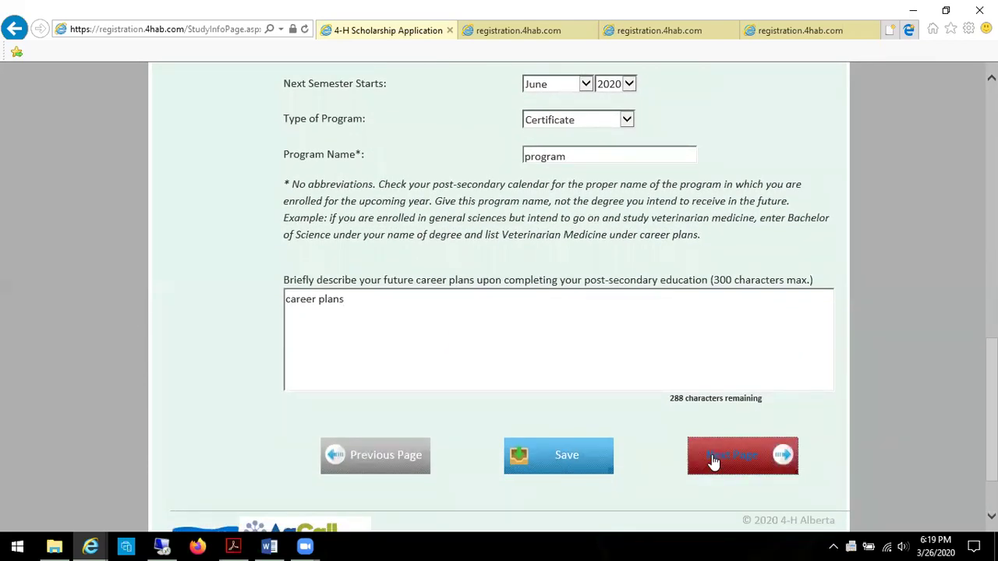
- Go back to the Personal Information page, look it over, and reopen the Study Information page
{"action": "left_click", "coordinate": [393, 471]}
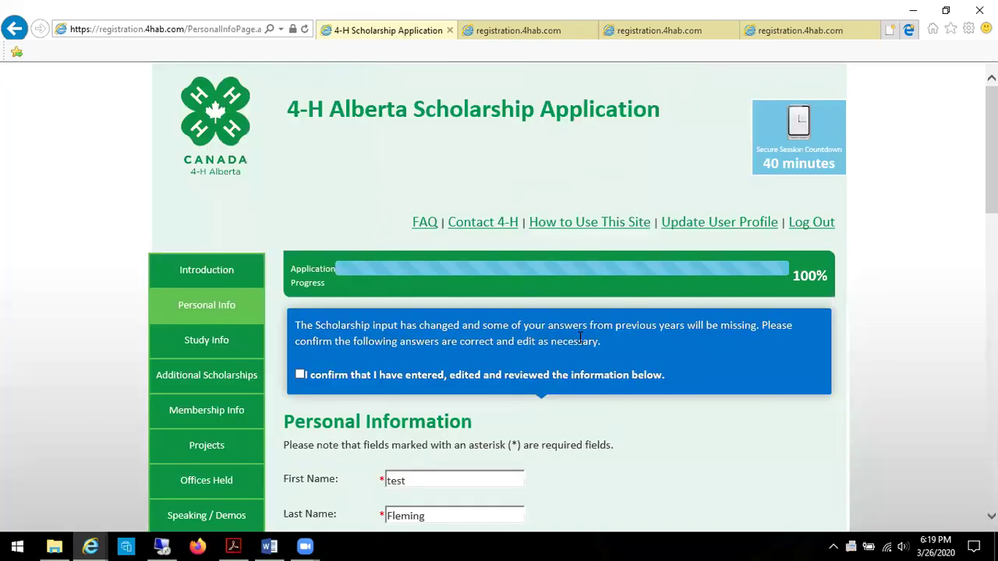
{"action": "scroll", "coordinate": [582, 352], "scroll_direction": "down", "scroll_amount": 3}
{"action": "scroll", "coordinate": [582, 352], "scroll_direction": "up", "scroll_amount": 3}
{"action": "scroll", "coordinate": [581, 352], "scroll_direction": "down", "scroll_amount": 2}
{"action": "left_click", "coordinate": [185, 209]}
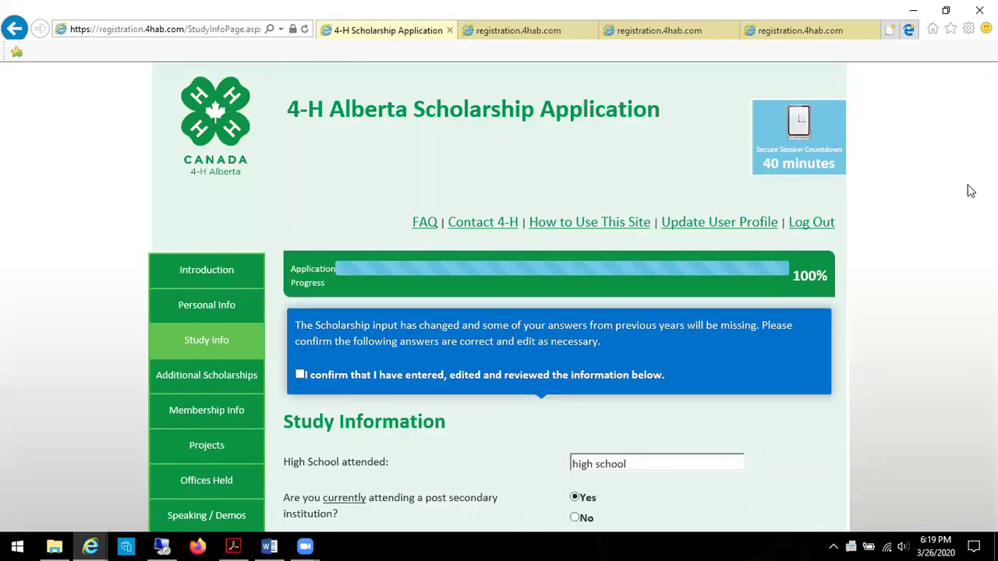
- Recheck the Study Information answers and advance to the Additional Available Scholarships page
{"action": "scroll", "coordinate": [772, 343], "scroll_direction": "down", "scroll_amount": 1}
{"action": "scroll", "coordinate": [775, 351], "scroll_direction": "down", "scroll_amount": 3}
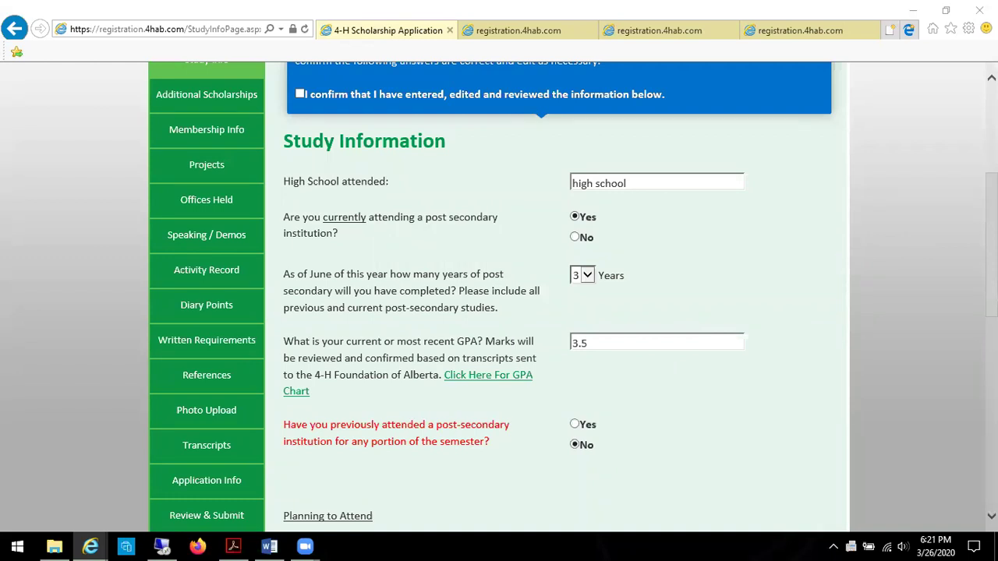
{"action": "scroll", "coordinate": [499, 296], "scroll_direction": "down", "scroll_amount": 7}
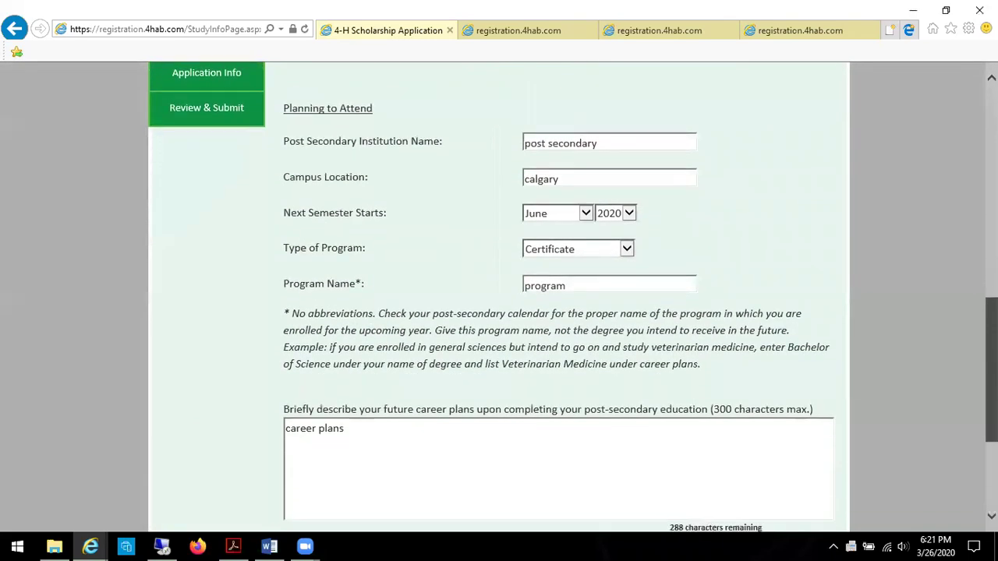
{"action": "left_click", "coordinate": [733, 415]}
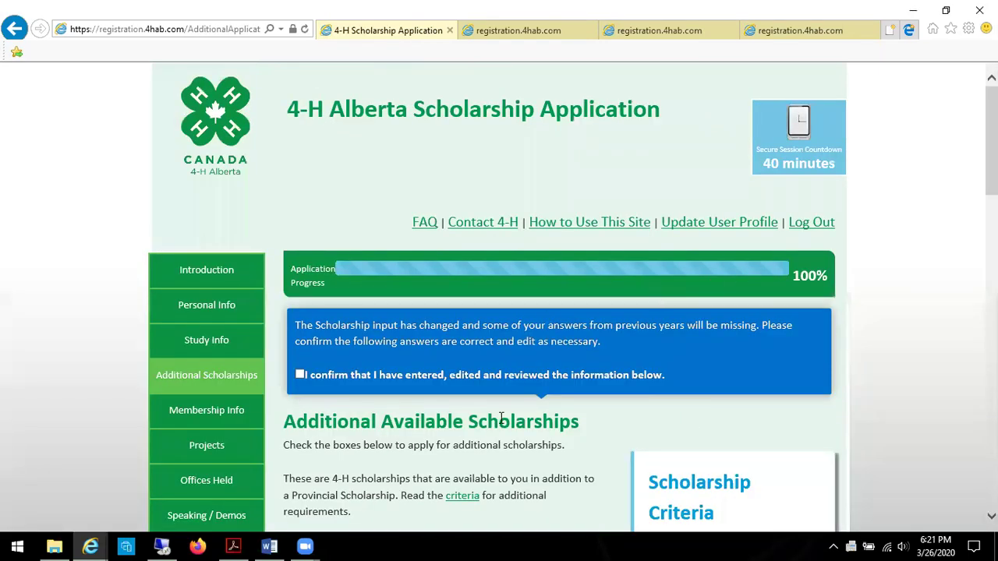
- Read the introduction and the Scholarship Criteria links on the Additional Available Scholarships page
{"action": "scroll", "coordinate": [499, 296], "scroll_direction": "down", "scroll_amount": 5}
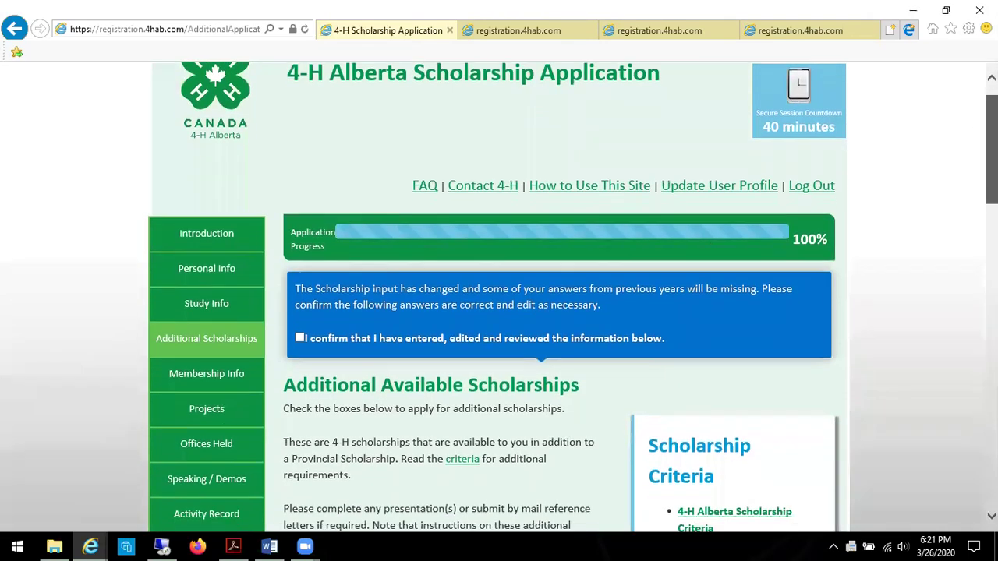
{"action": "scroll", "coordinate": [499, 296], "scroll_direction": "down", "scroll_amount": 4}
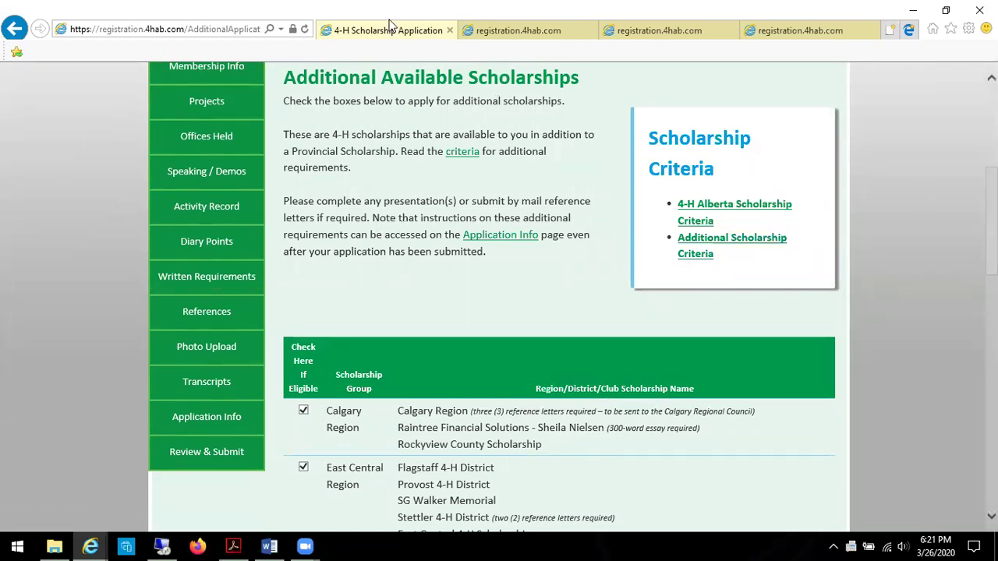
{"action": "scroll", "coordinate": [353, 125], "scroll_direction": "up", "scroll_amount": 1}
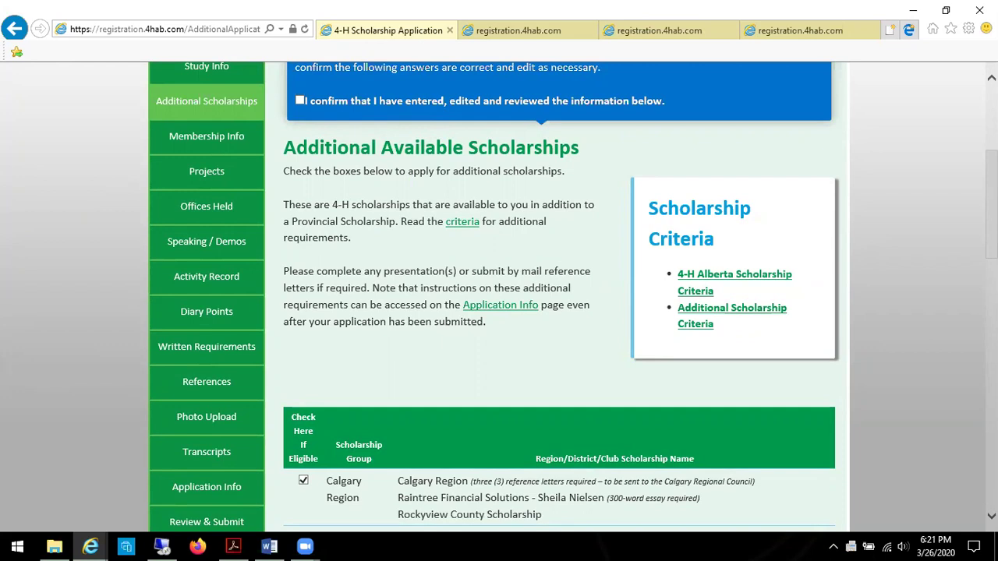
{"action": "scroll", "coordinate": [741, 312], "scroll_direction": "down", "scroll_amount": 2}
{"action": "scroll", "coordinate": [559, 311], "scroll_direction": "down", "scroll_amount": 2}
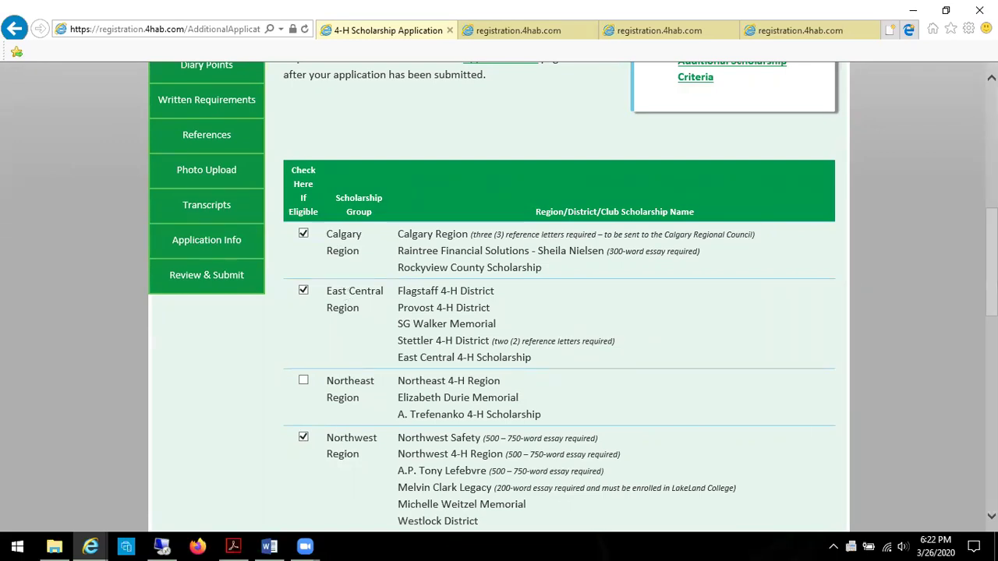
- Examine the scholarship groups from Calgary Region to South Region, including their essay and reference letter requirements
{"action": "scroll", "coordinate": [559, 296], "scroll_direction": "down", "scroll_amount": 1}
{"action": "scroll", "coordinate": [558, 296], "scroll_direction": "up", "scroll_amount": 1}
{"action": "scroll", "coordinate": [559, 296], "scroll_direction": "down", "scroll_amount": 2}
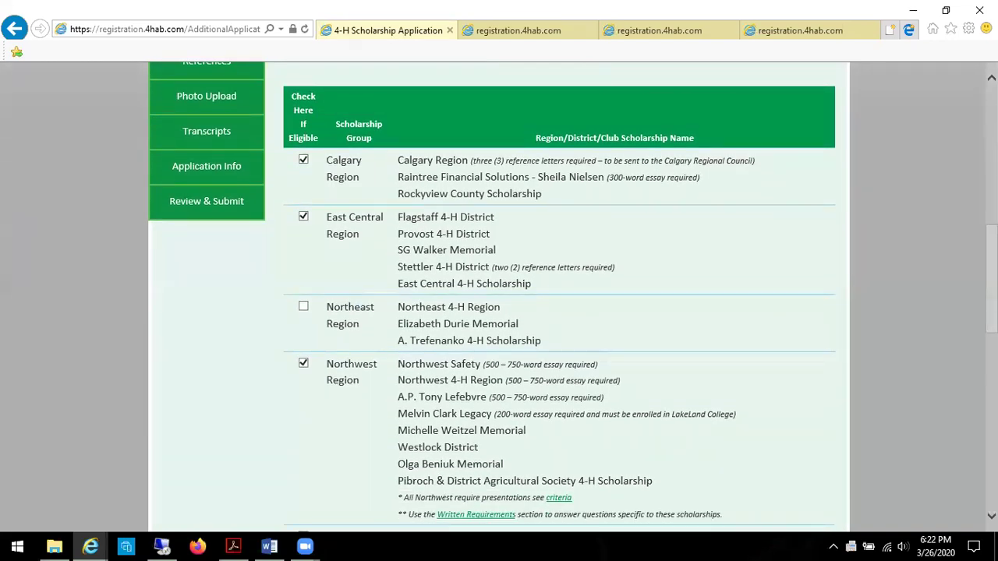
{"action": "scroll", "coordinate": [558, 296], "scroll_direction": "down", "scroll_amount": 5}
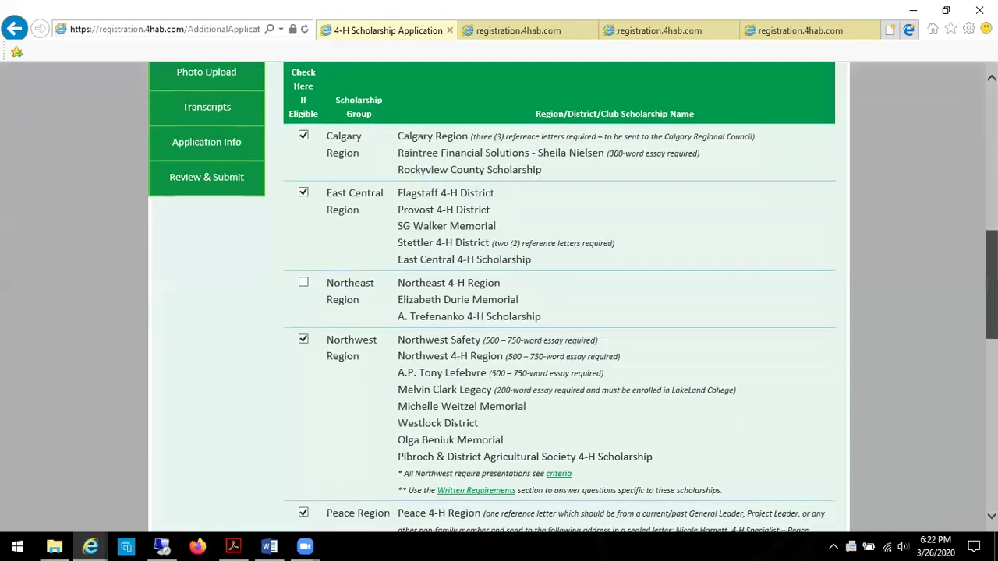
{"action": "scroll", "coordinate": [559, 296], "scroll_direction": "down", "scroll_amount": 7}
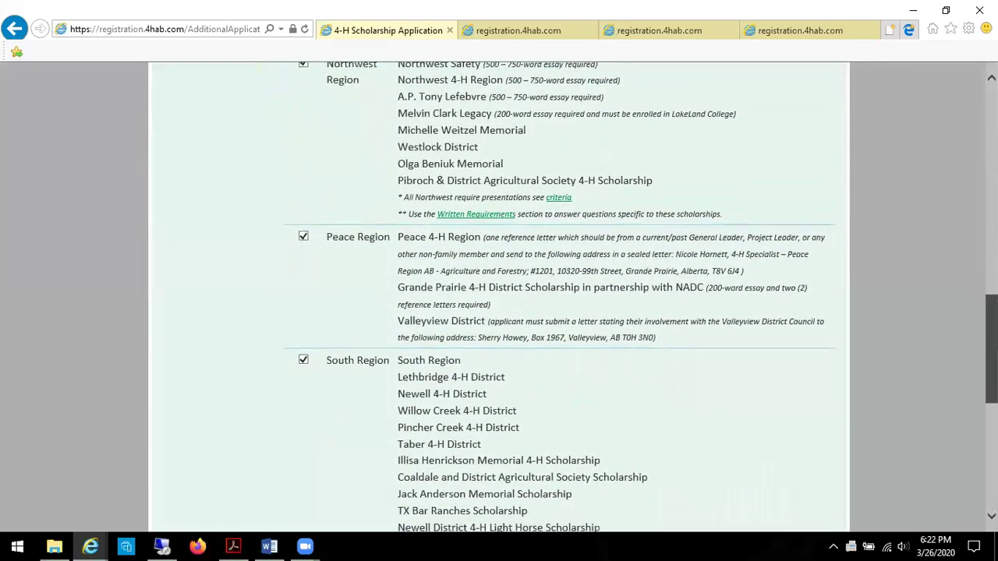
{"action": "scroll", "coordinate": [499, 296], "scroll_direction": "up", "scroll_amount": 1}
{"action": "scroll", "coordinate": [558, 297], "scroll_direction": "down", "scroll_amount": 3}
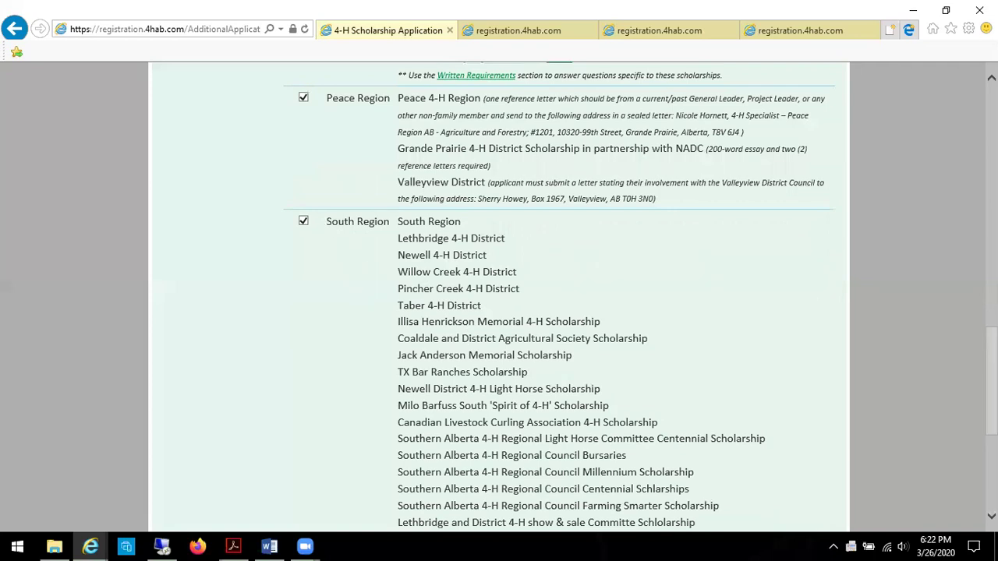
{"action": "scroll", "coordinate": [499, 297], "scroll_direction": "down", "scroll_amount": 2}
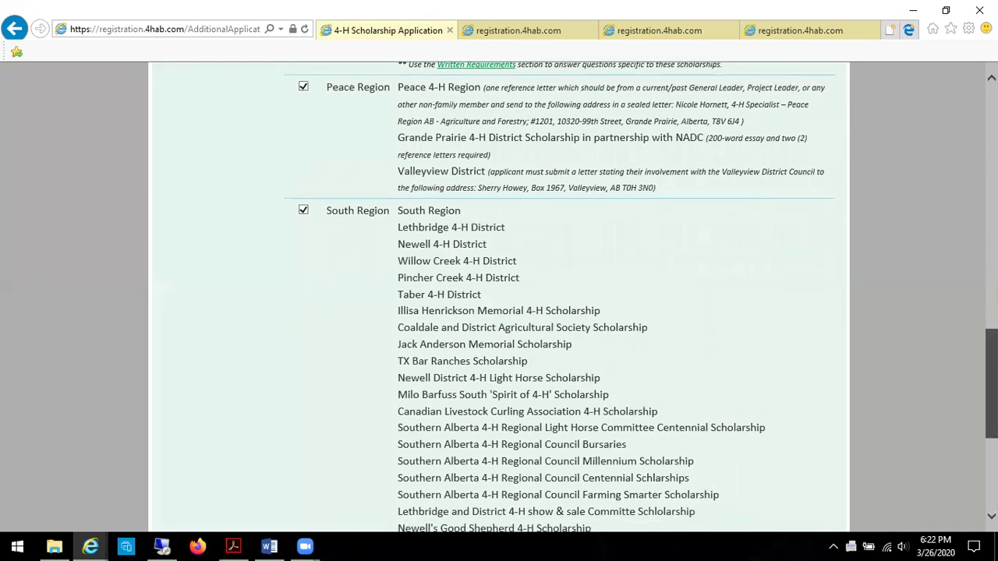
{"action": "scroll", "coordinate": [560, 297], "scroll_direction": "up", "scroll_amount": 1}
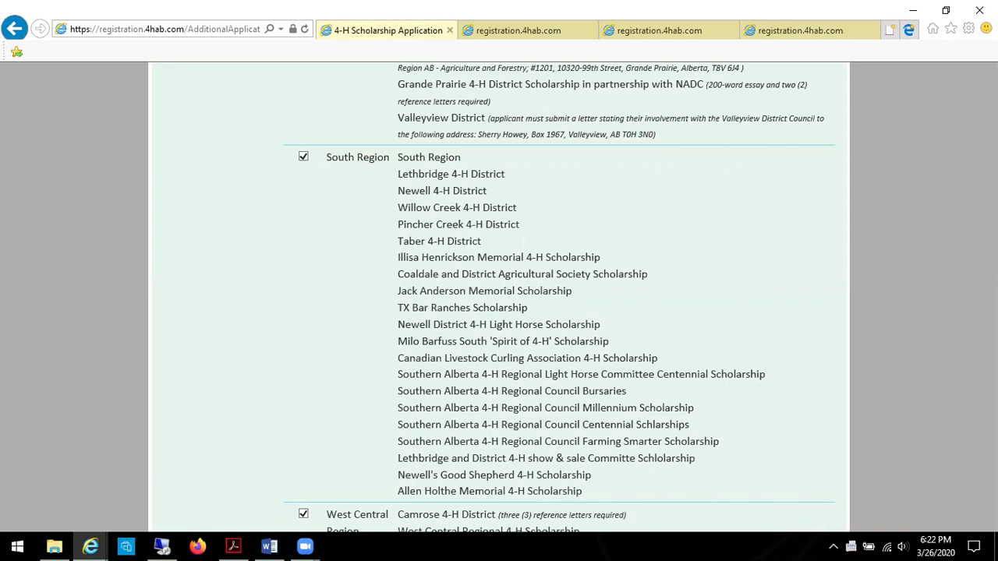
- Consult the 4-H Alberta Scholarships & Criteria and the Additional 4-H Scholarships documents, and return to the application form
{"action": "left_click", "coordinate": [507, 31]}
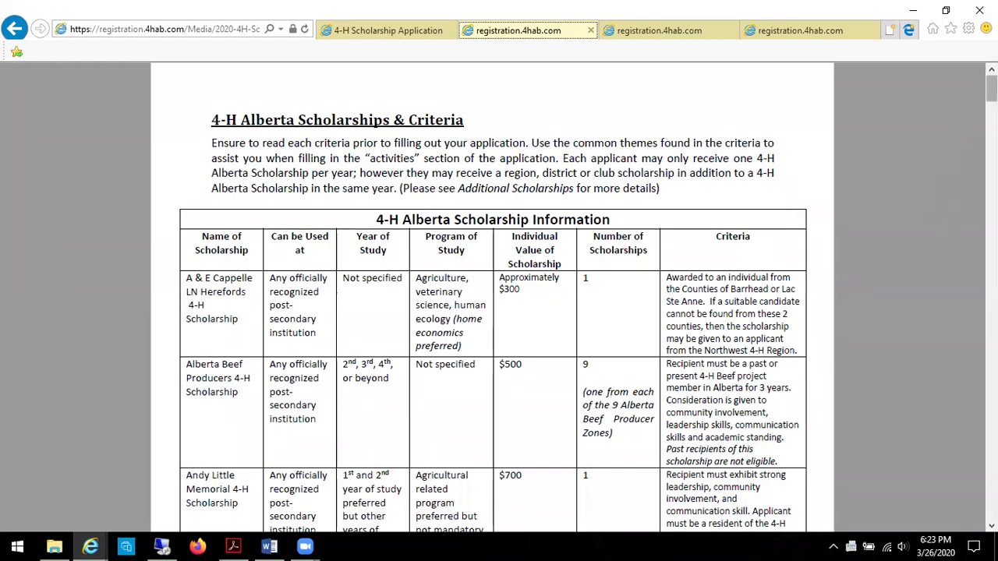
{"action": "left_click_drag", "start_coordinate": [991, 89], "coordinate": [991, 150]}
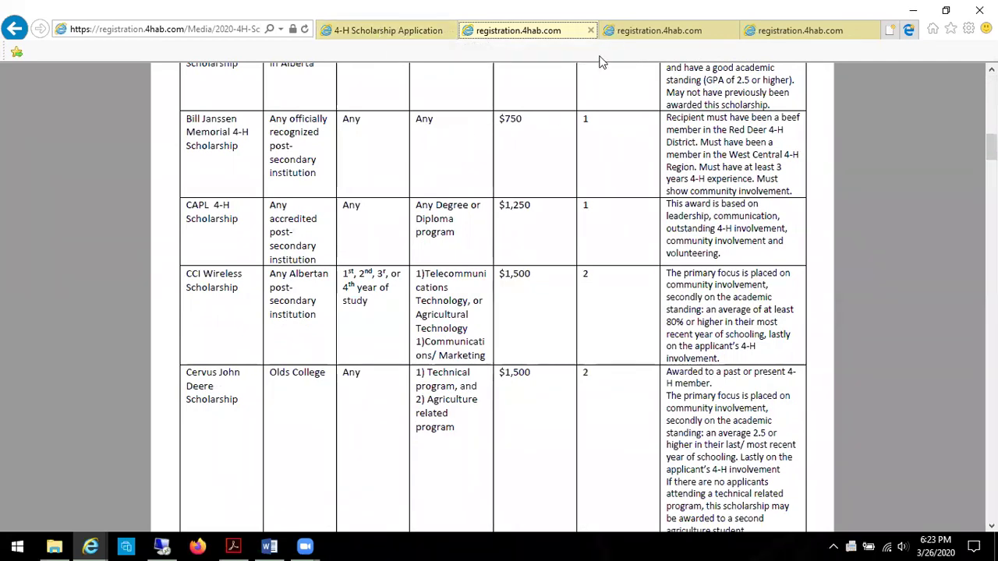
{"action": "left_click", "coordinate": [655, 34]}
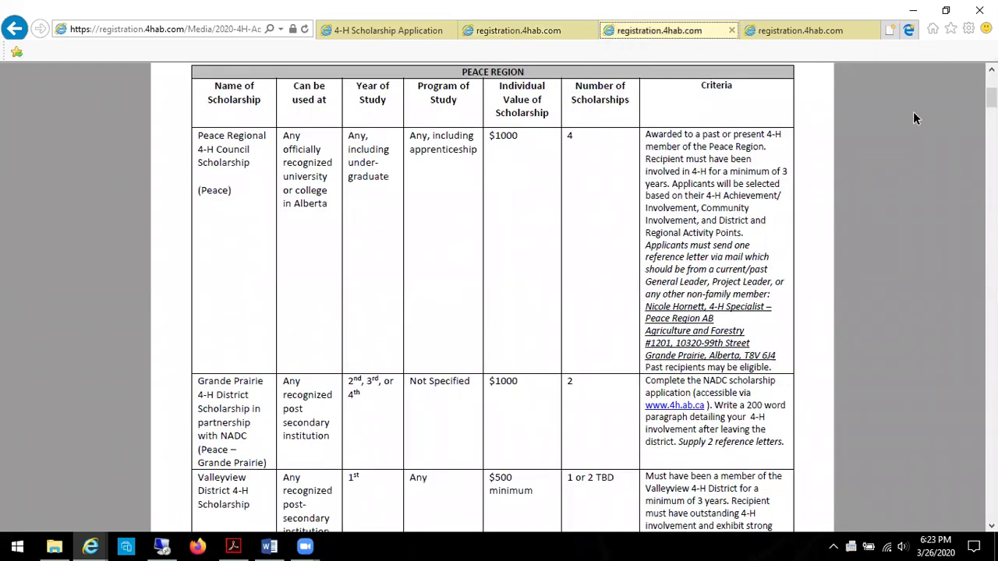
{"action": "scroll", "coordinate": [667, 196], "scroll_direction": "up", "scroll_amount": 5}
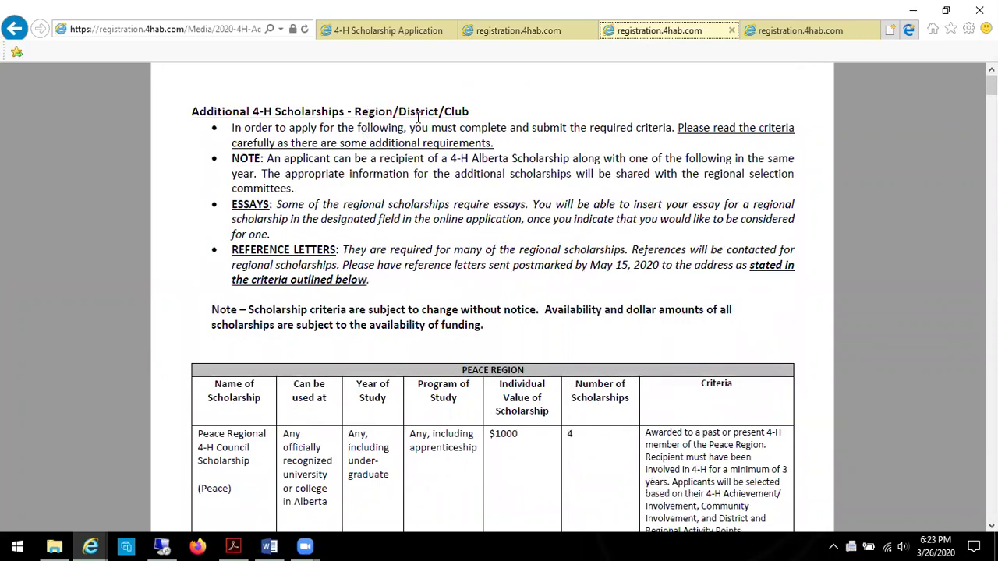
{"action": "left_click", "coordinate": [384, 30]}
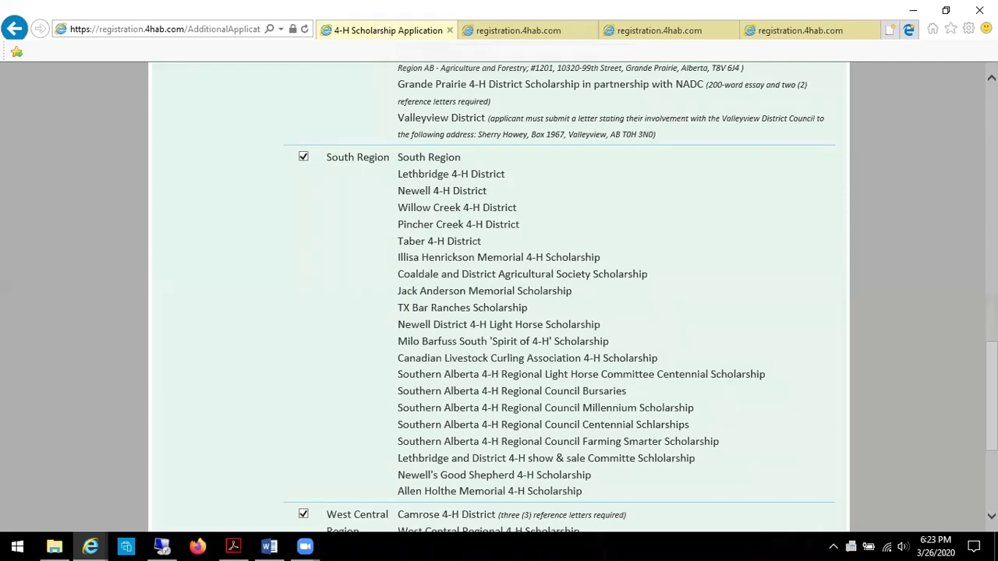
- Review the regional and club-specific scholarship selections and advance to the 4-H Club Membership Information page
{"action": "scroll", "coordinate": [499, 297], "scroll_direction": "up", "scroll_amount": 5}
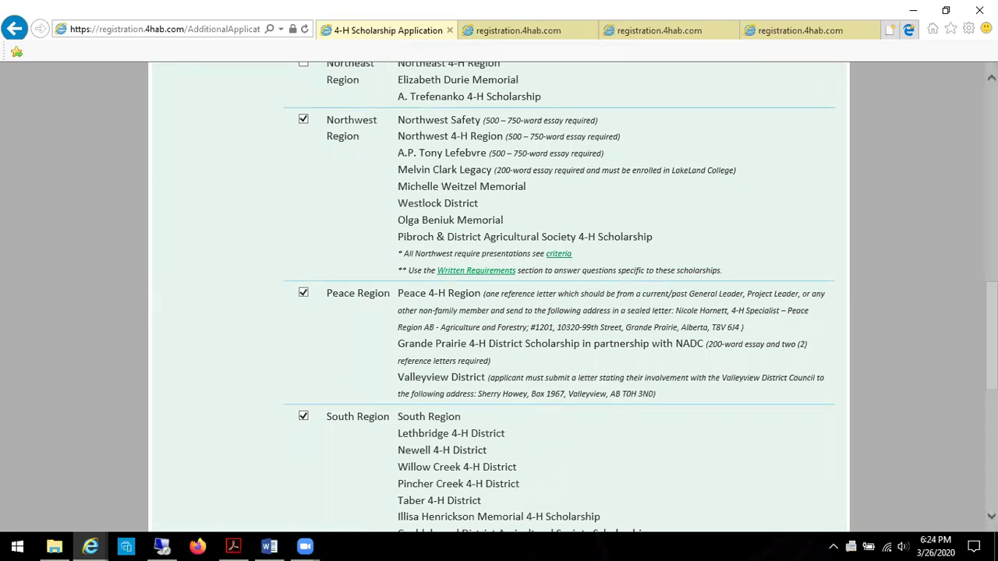
{"action": "scroll", "coordinate": [499, 297], "scroll_direction": "down", "scroll_amount": 5}
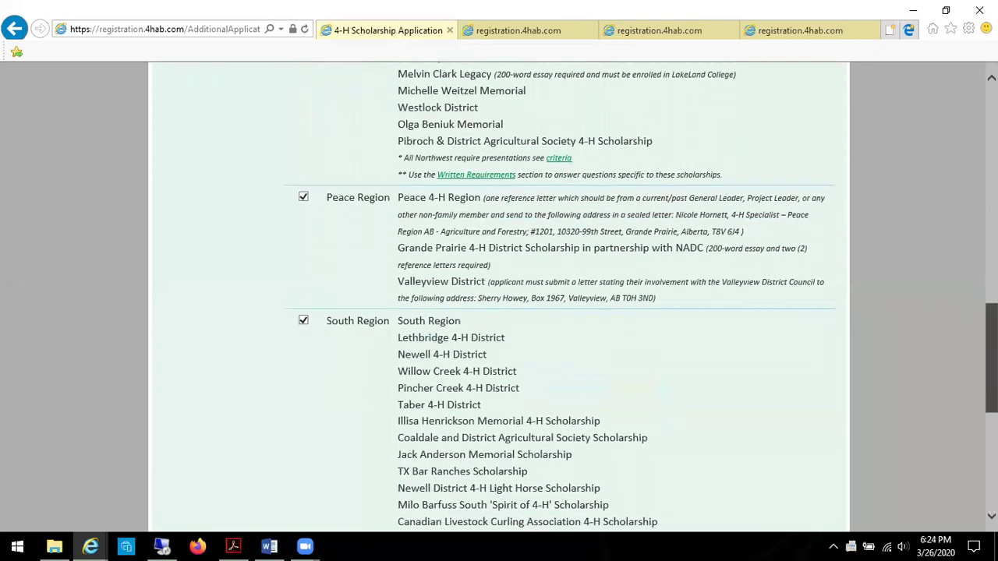
{"action": "scroll", "coordinate": [561, 297], "scroll_direction": "down", "scroll_amount": 4}
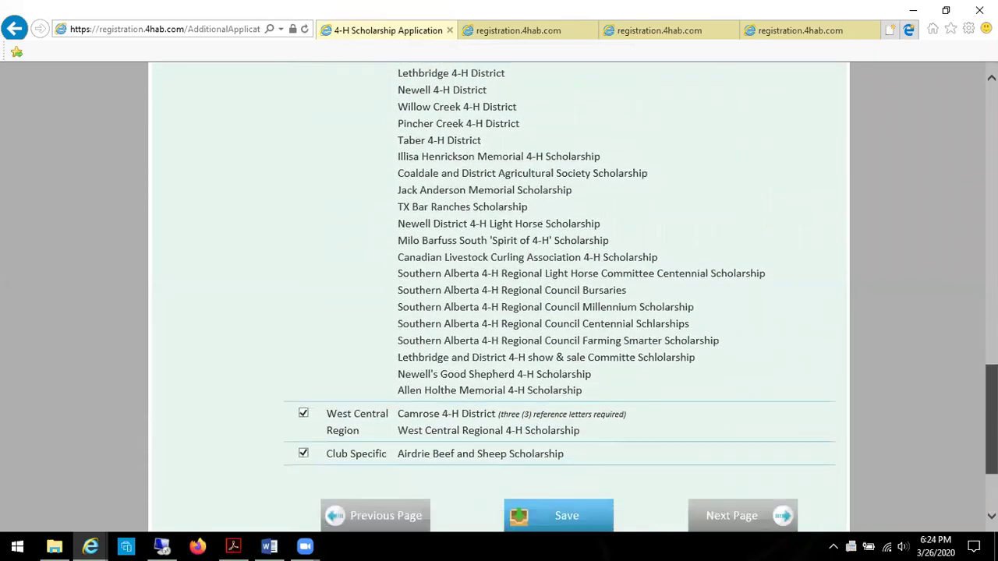
{"action": "left_click", "coordinate": [746, 473]}
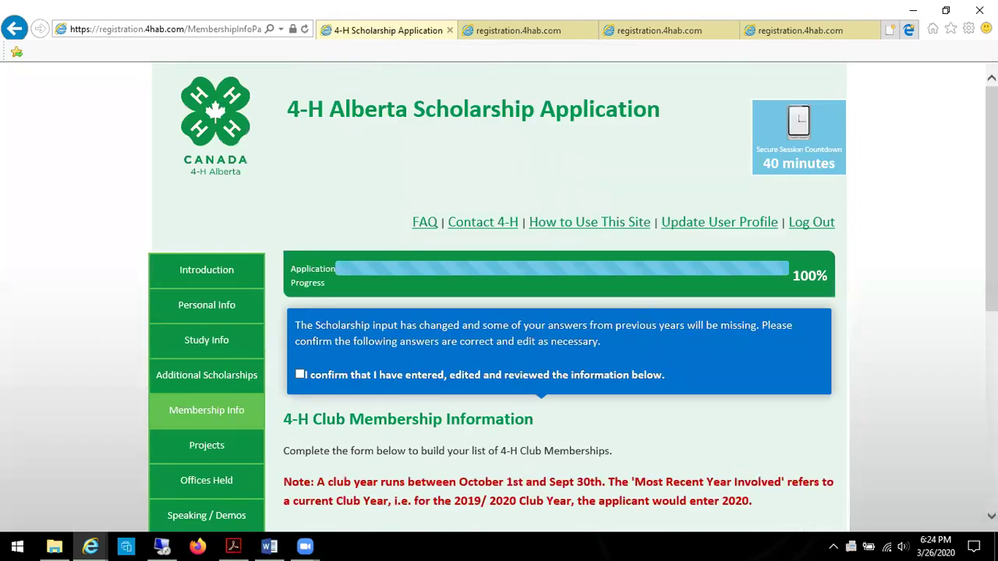
- Examine the club year note and the name, most recent year and total years fields of the beef club membership
{"action": "scroll", "coordinate": [573, 299], "scroll_direction": "down", "scroll_amount": 2}
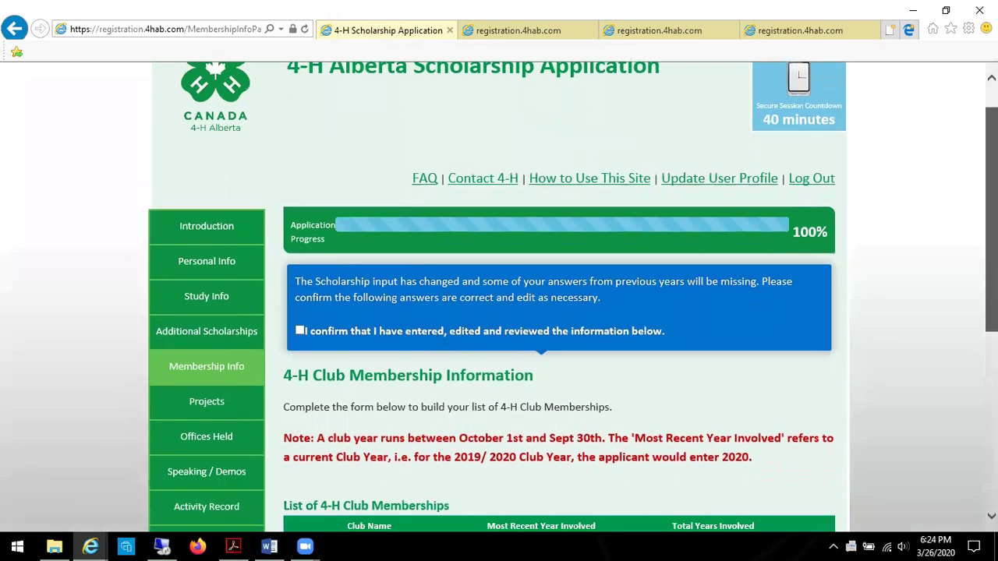
{"action": "scroll", "coordinate": [573, 296], "scroll_direction": "down", "scroll_amount": 3}
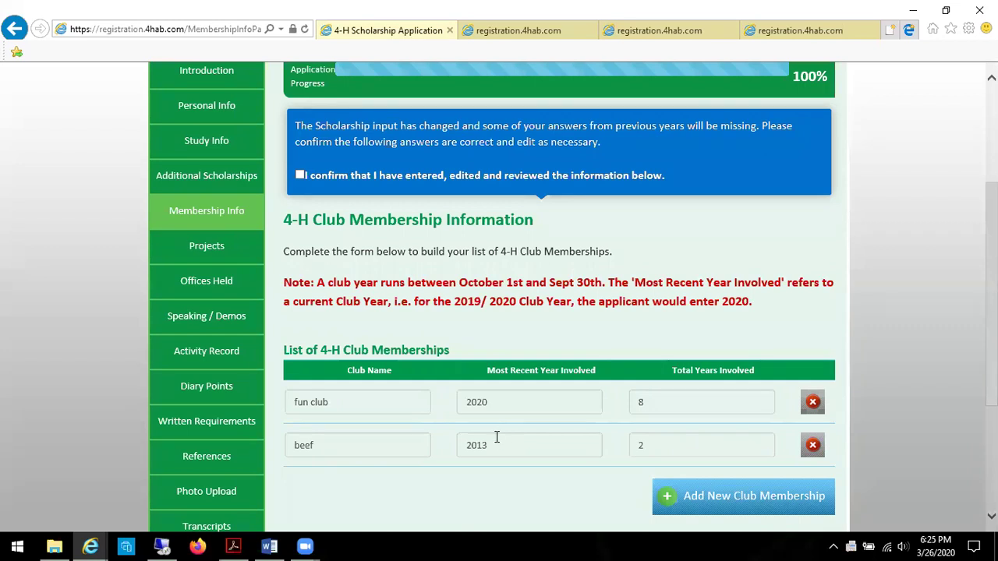
{"action": "left_click", "coordinate": [327, 442]}
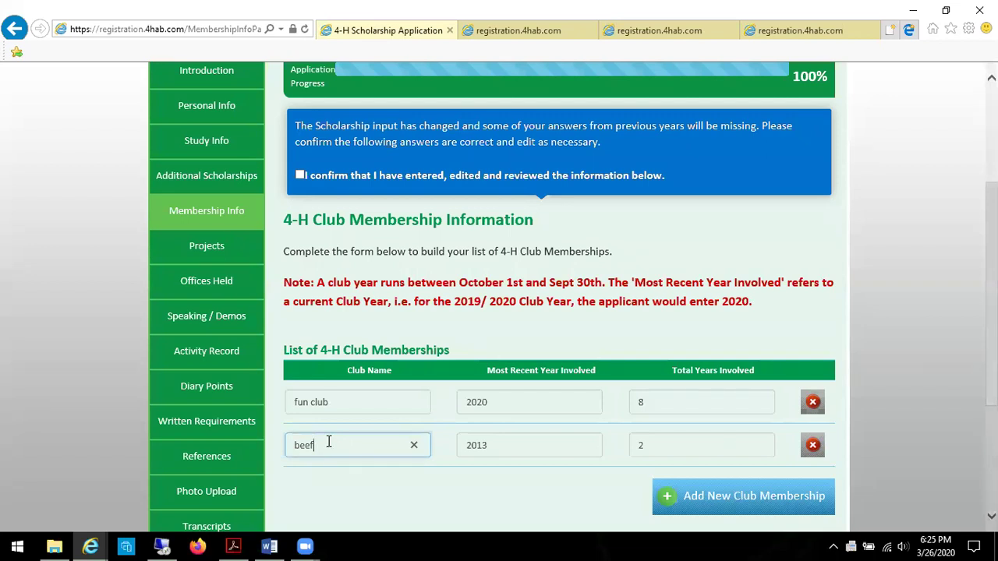
{"action": "left_click", "coordinate": [507, 445]}
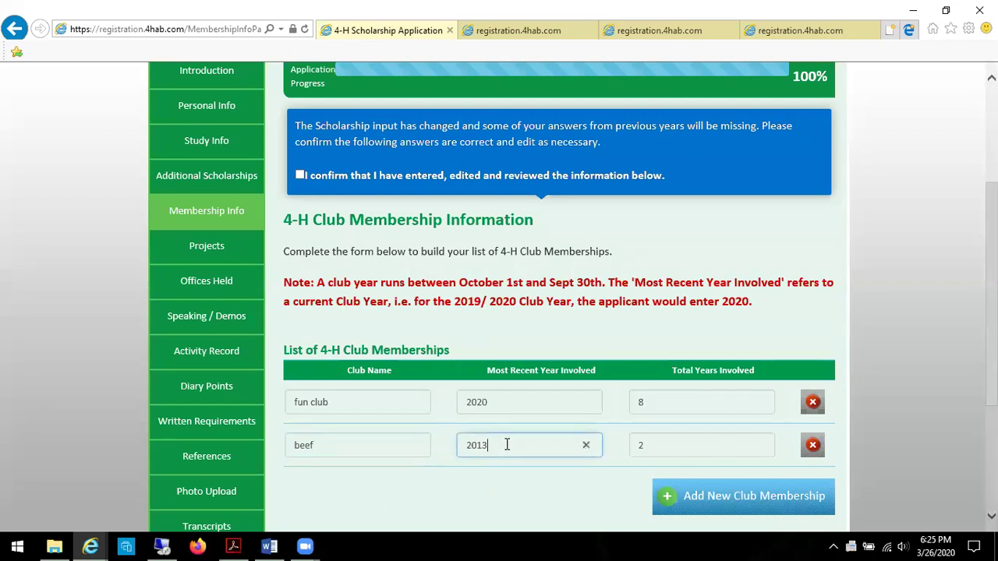
{"action": "left_click", "coordinate": [683, 443]}
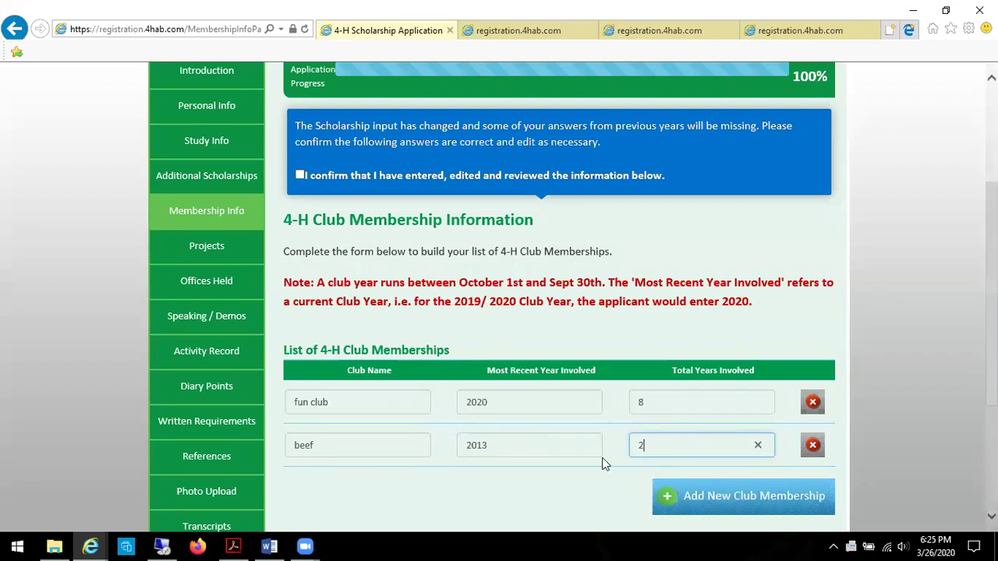
- Rename the beef club membership as 4-H Lakedell Beef Club and enter 2013 as its most recent year involved
{"action": "scroll", "coordinate": [602, 458], "scroll_direction": "down", "scroll_amount": 1}
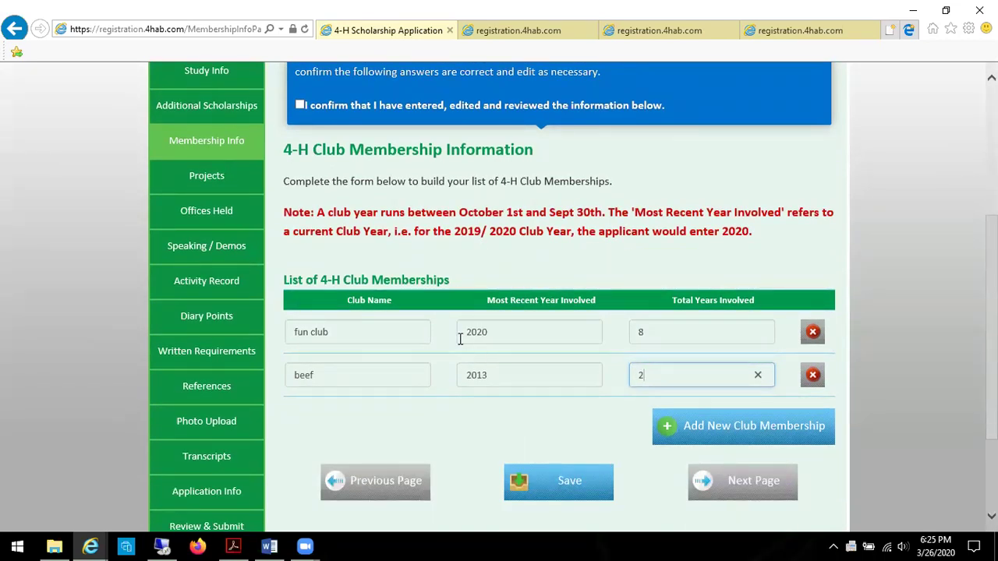
{"action": "left_click", "coordinate": [395, 372]}
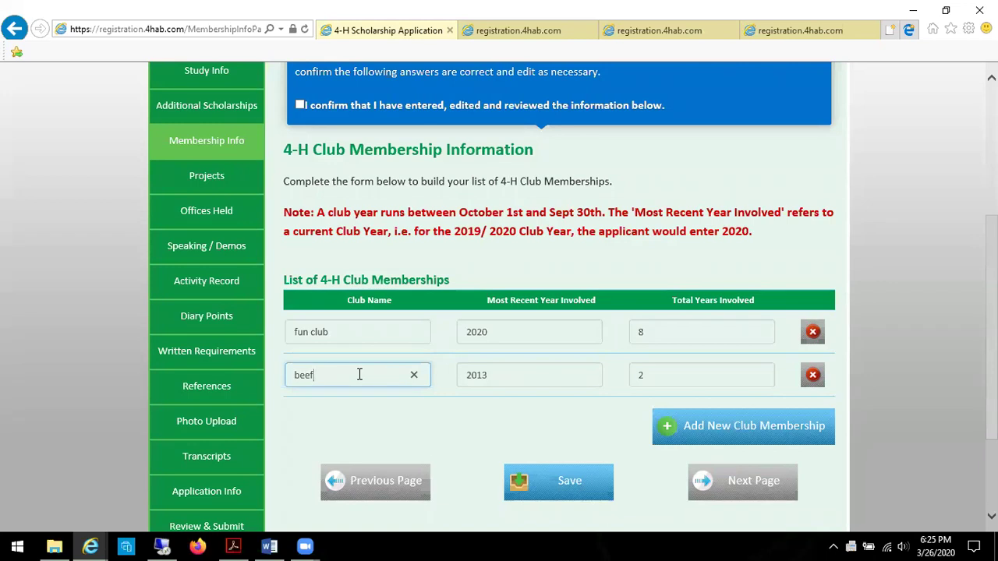
{"action": "double_click", "coordinate": [308, 374]}
{"action": "type", "text": "4-H"}
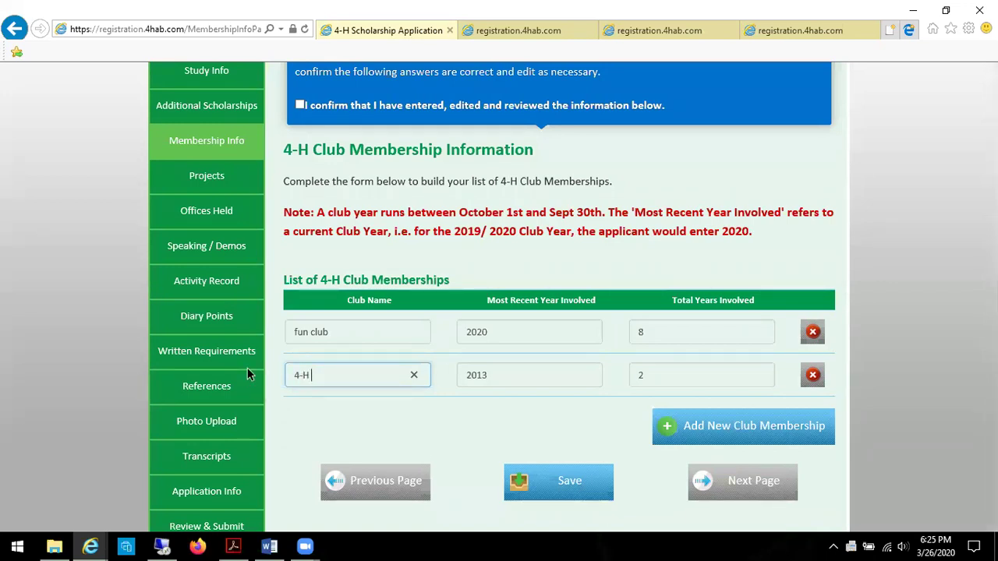
{"action": "type", "text": " Lakedell Beef Club"}
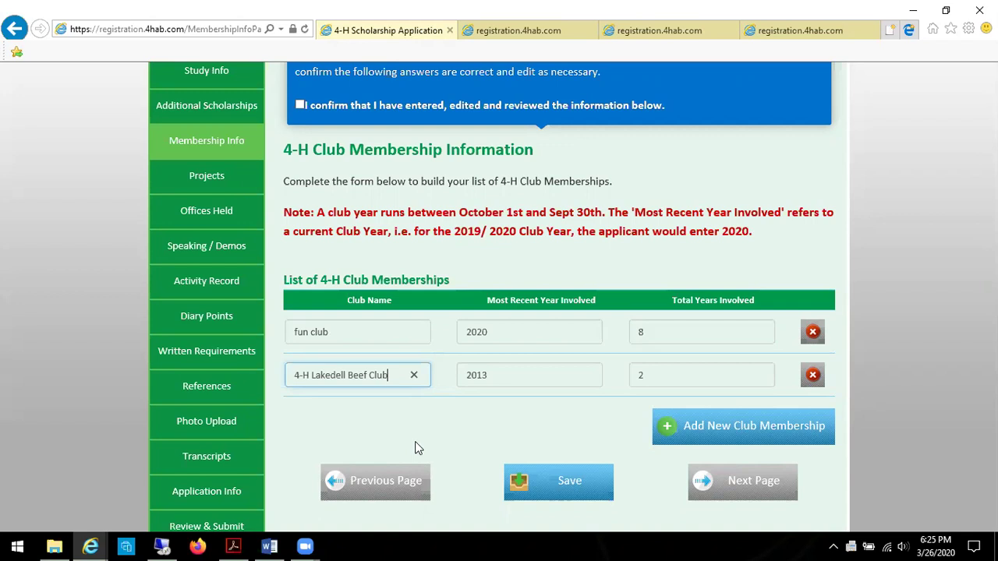
{"action": "key", "text": "Tab"}
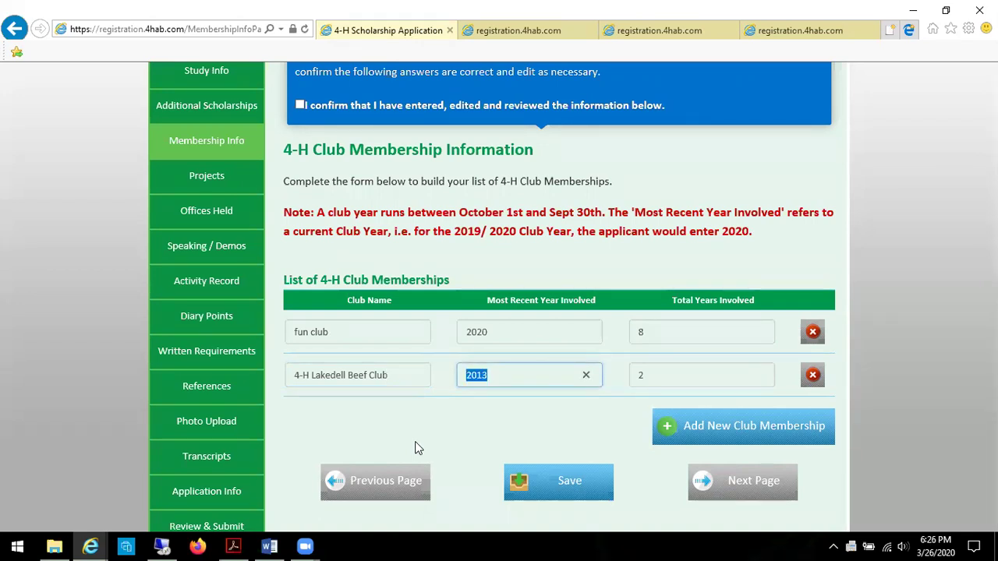
{"action": "type", "text": "2013"}
{"action": "key", "text": "Tab"}
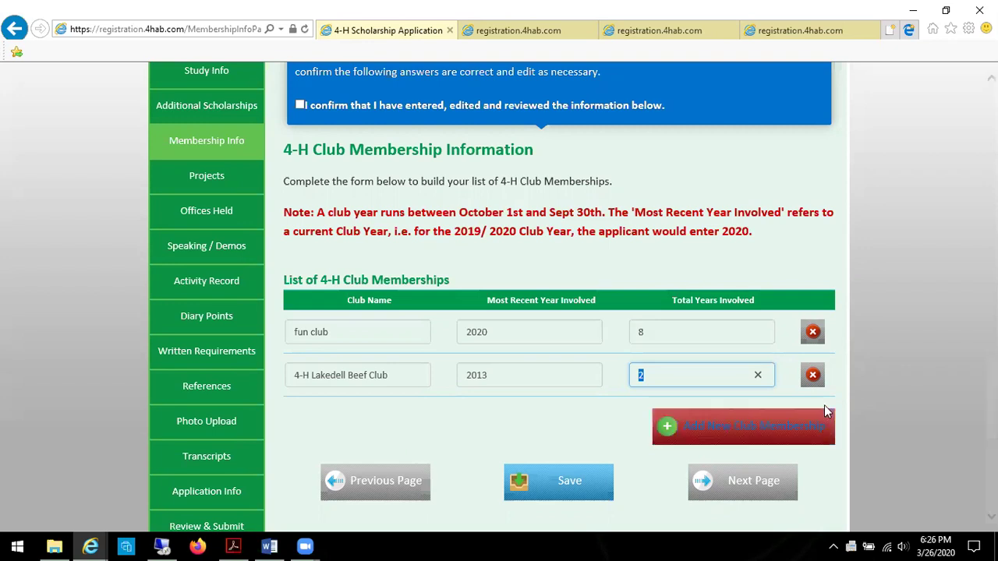
- Add a club membership named 4-H Multi Club with most recent year 2015 and 2 total years involved
{"action": "left_click", "coordinate": [735, 439]}
{"action": "scroll", "coordinate": [295, 444], "scroll_direction": "down", "scroll_amount": 2}
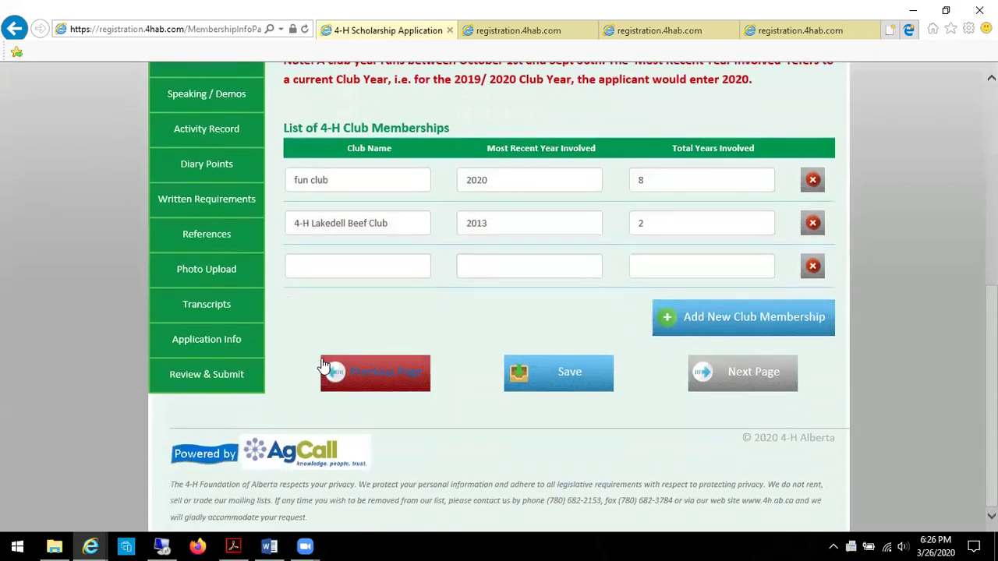
{"action": "left_click", "coordinate": [323, 268]}
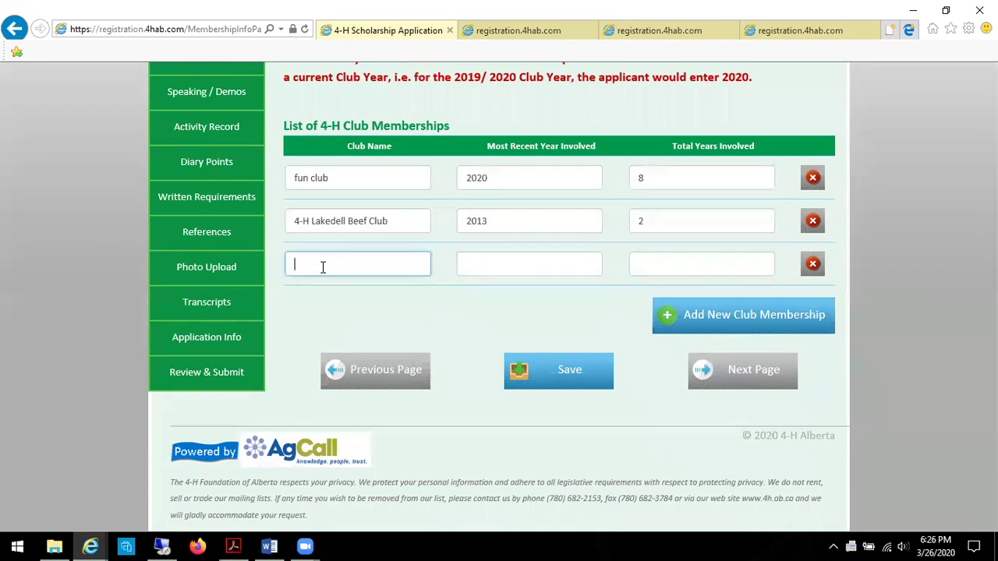
{"action": "type", "text": "4-"}
{"action": "type", "text": "H Multi Club"}
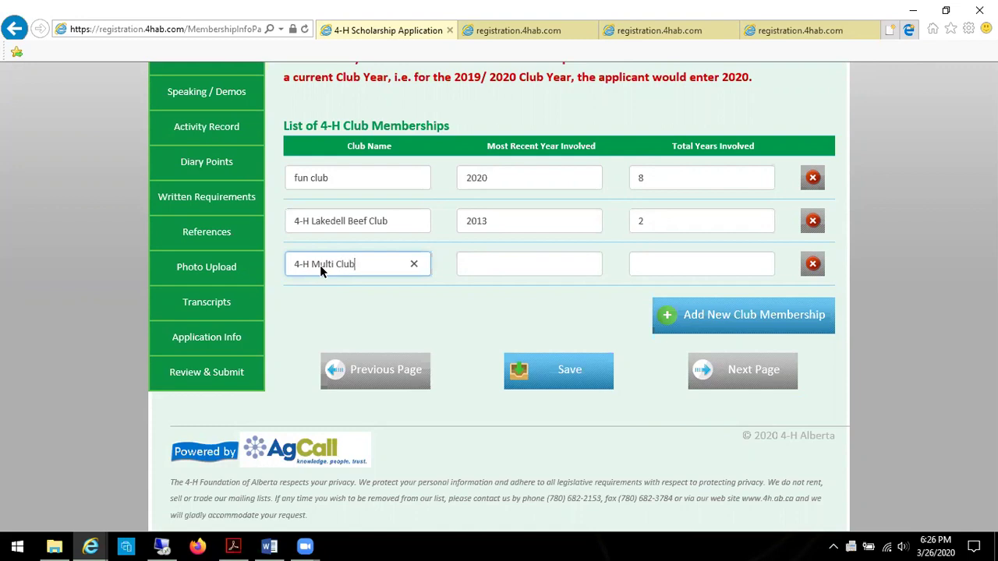
{"action": "left_click", "coordinate": [480, 258]}
{"action": "type", "text": "2015"}
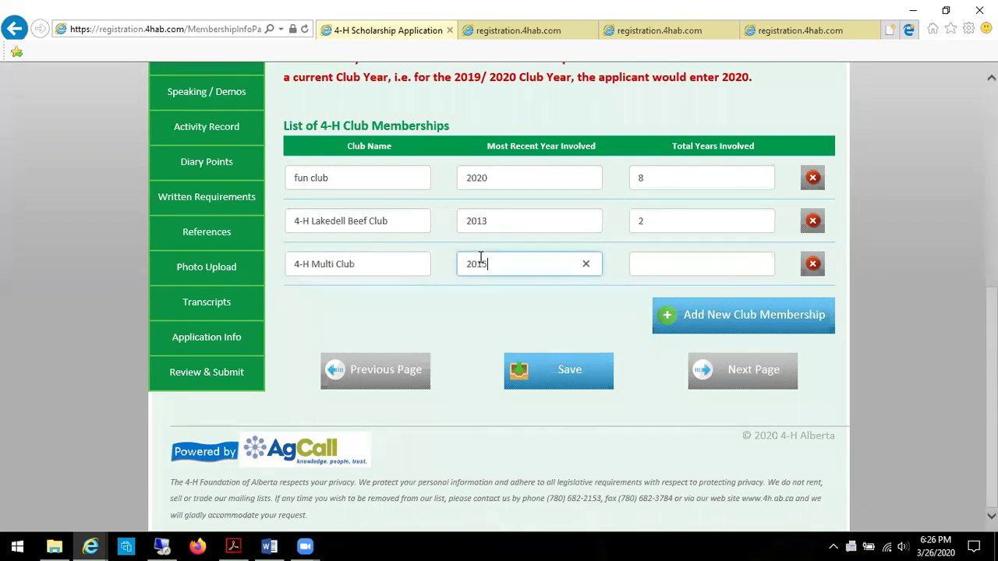
{"action": "key", "text": "Tab"}
{"action": "type", "text": "2"}
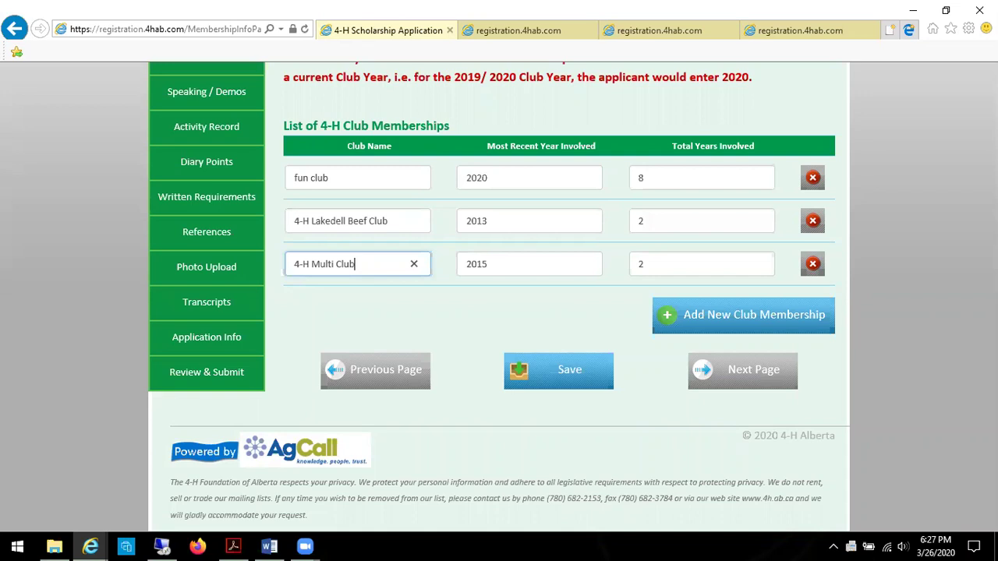
- Check the most recent years of the memberships, save the list and advance to the 4-H Club Projects page
{"action": "left_click", "coordinate": [527, 263]}
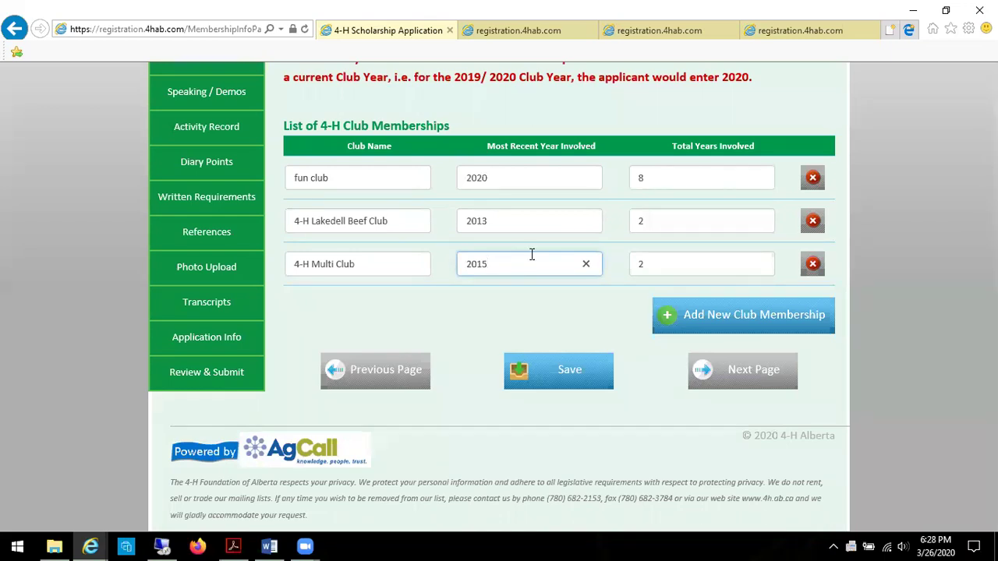
{"action": "left_click", "coordinate": [527, 179]}
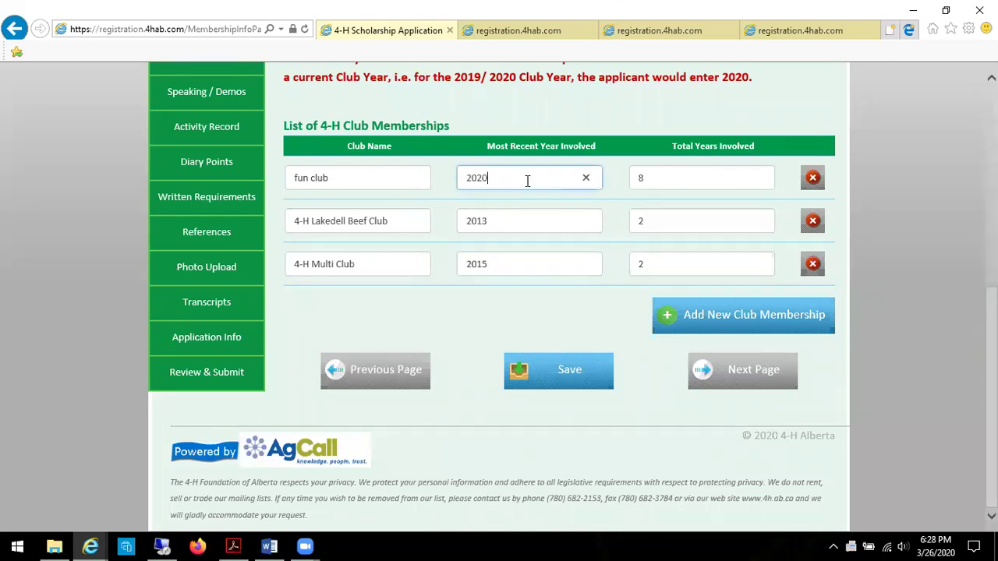
{"action": "left_click_drag", "start_coordinate": [483, 147], "coordinate": [615, 150]}
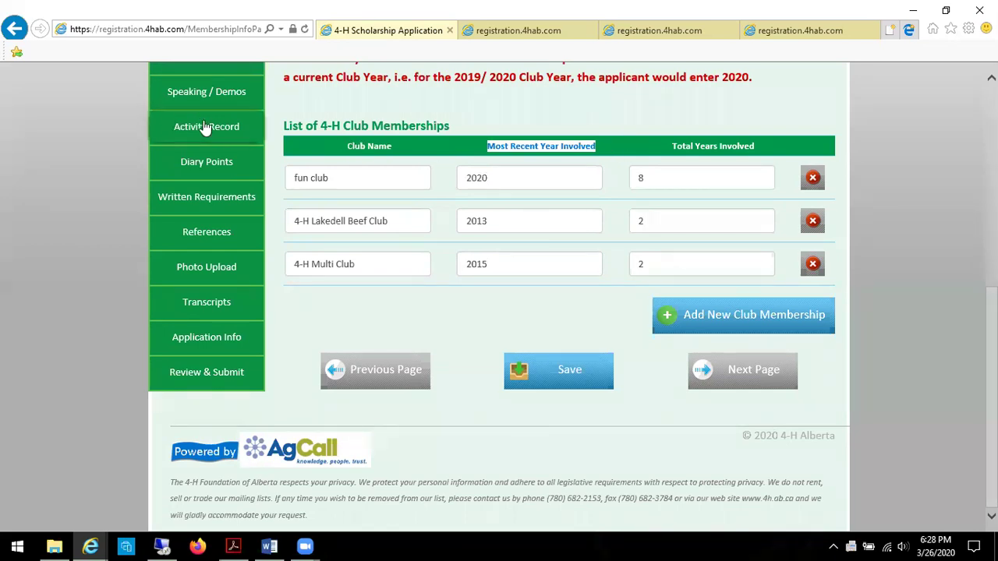
{"action": "scroll", "coordinate": [229, 158], "scroll_direction": "up", "scroll_amount": 1}
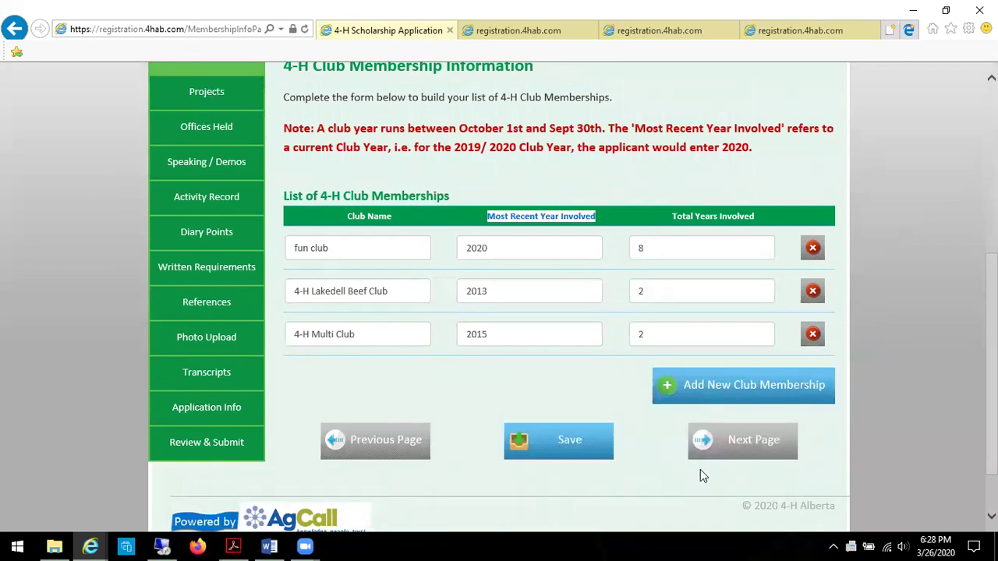
{"action": "left_click", "coordinate": [560, 456]}
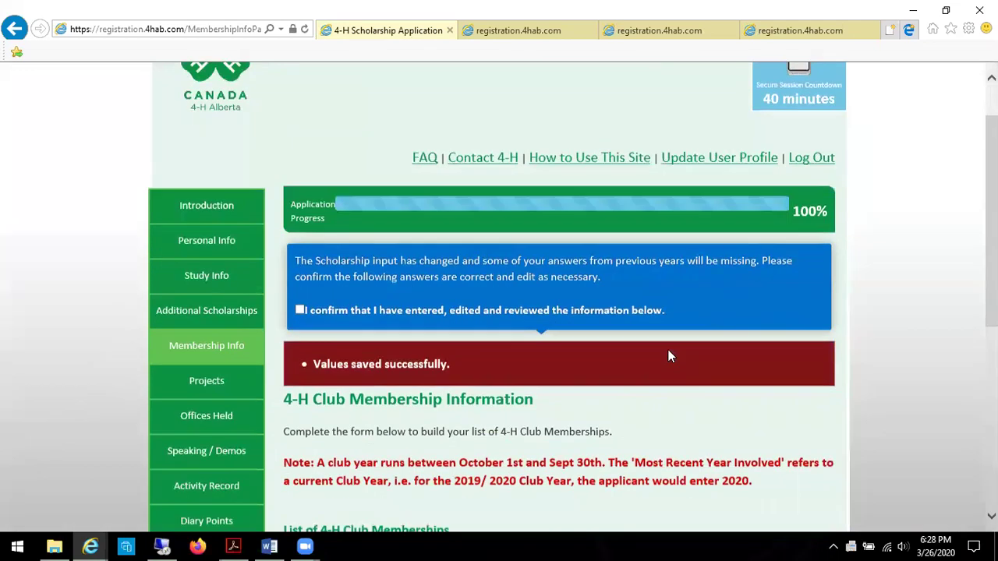
{"action": "scroll", "coordinate": [668, 356], "scroll_direction": "down", "scroll_amount": 5}
{"action": "left_click", "coordinate": [749, 425]}
- Add a new row to the list of 4-H club projects and choose Small Animals as its project name
{"action": "scroll", "coordinate": [729, 397], "scroll_direction": "down", "scroll_amount": 3}
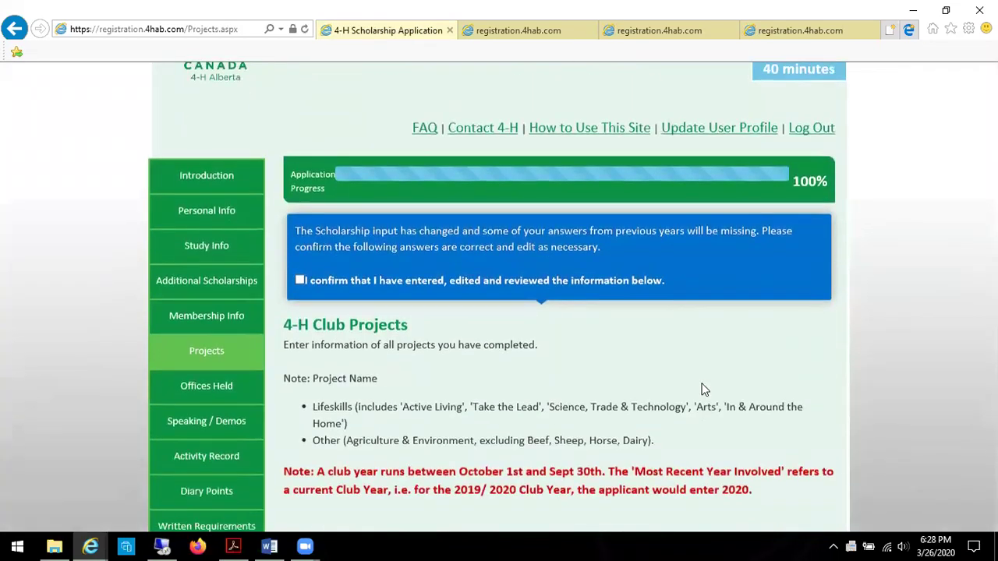
{"action": "scroll", "coordinate": [663, 343], "scroll_direction": "down", "scroll_amount": 2}
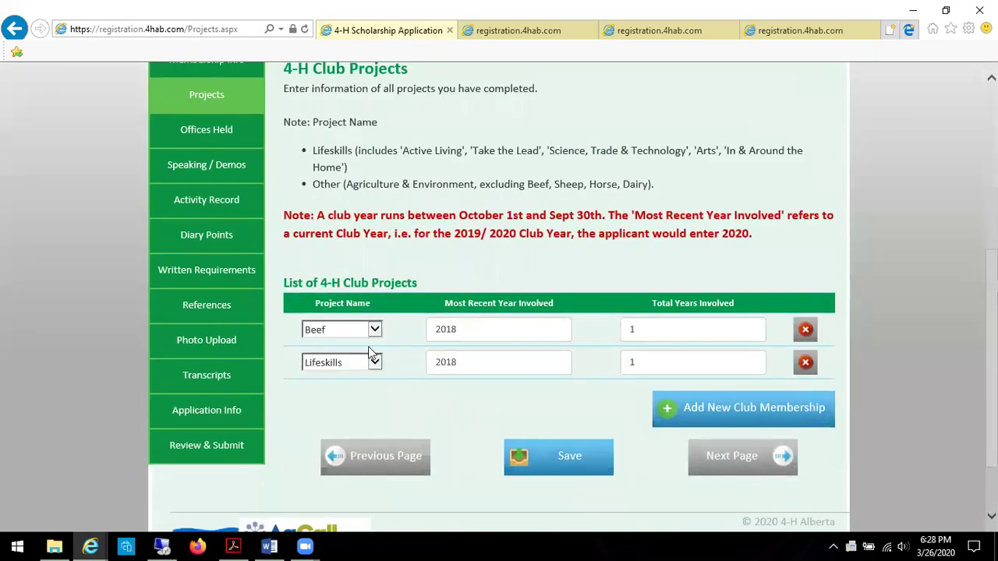
{"action": "scroll", "coordinate": [369, 339], "scroll_direction": "up", "scroll_amount": 1}
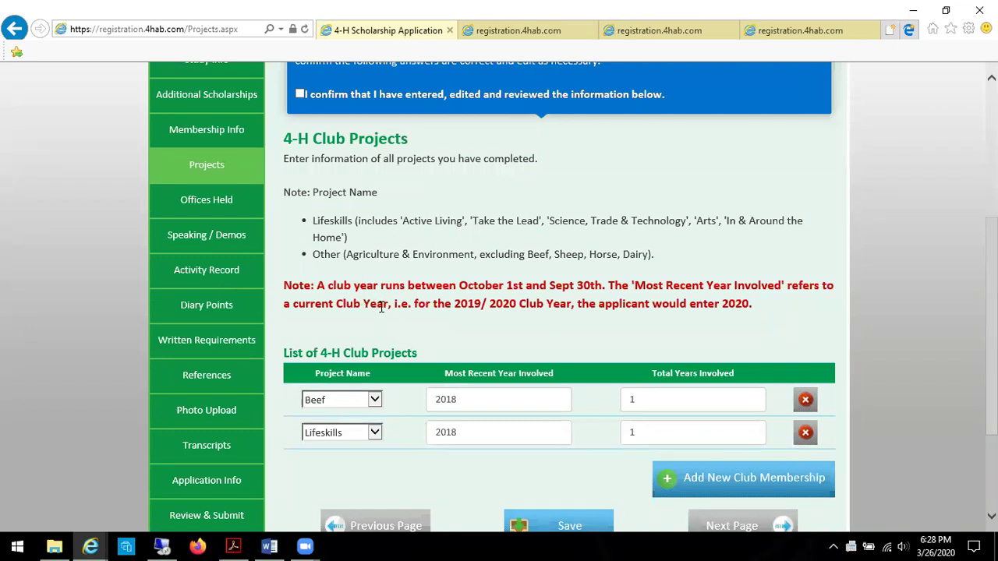
{"action": "scroll", "coordinate": [390, 320], "scroll_direction": "down", "scroll_amount": 2}
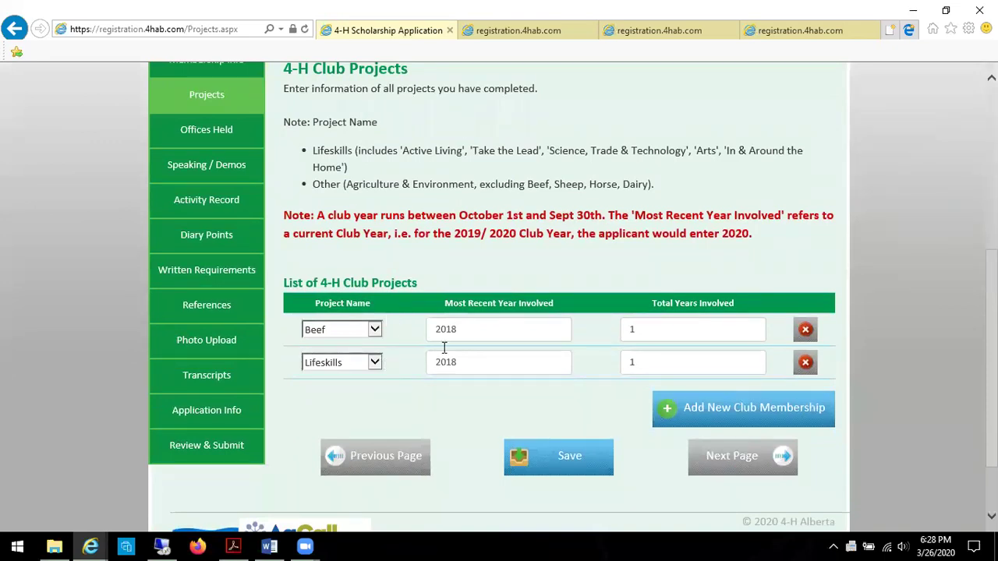
{"action": "left_click", "coordinate": [800, 408]}
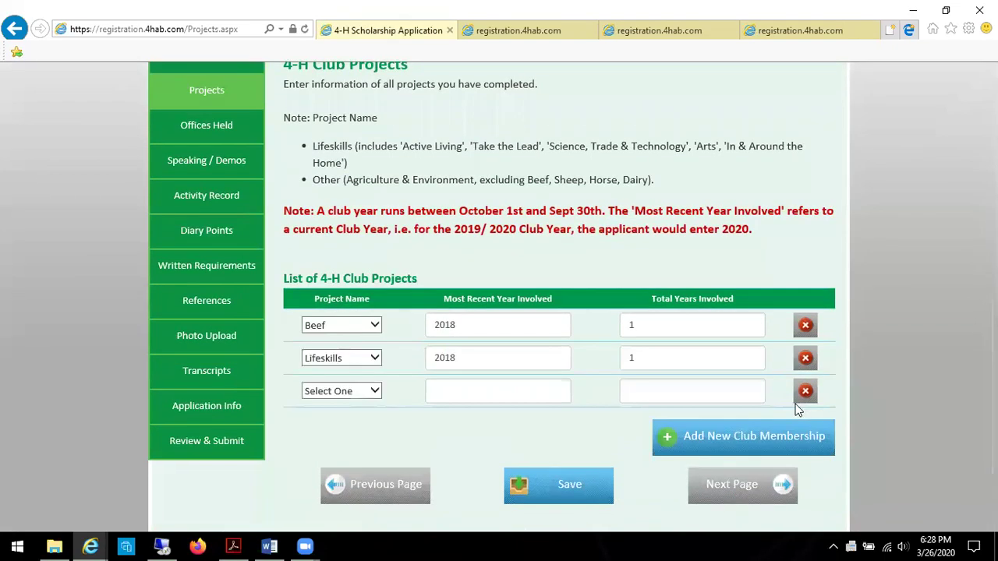
{"action": "scroll", "coordinate": [453, 274], "scroll_direction": "down", "scroll_amount": 3}
{"action": "left_click", "coordinate": [375, 276]}
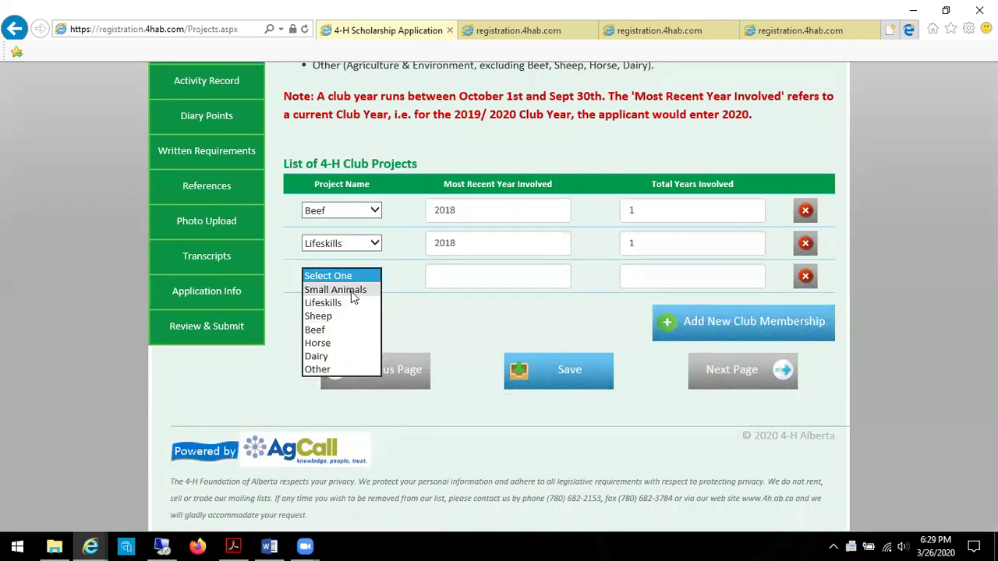
{"action": "left_click", "coordinate": [352, 293]}
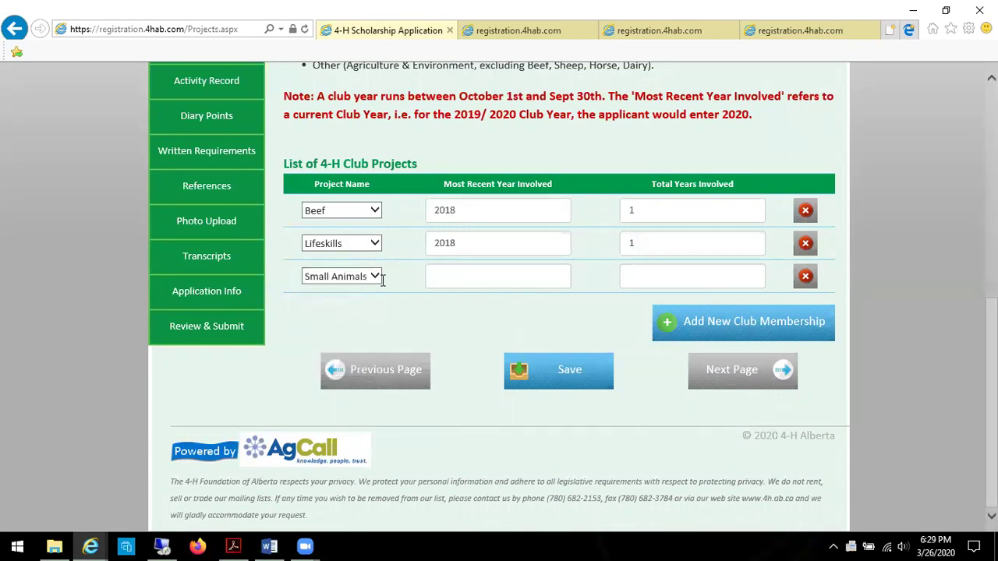
- Try Sheep as the new project's name and return the choice to Small Animals
{"action": "left_click", "coordinate": [382, 279]}
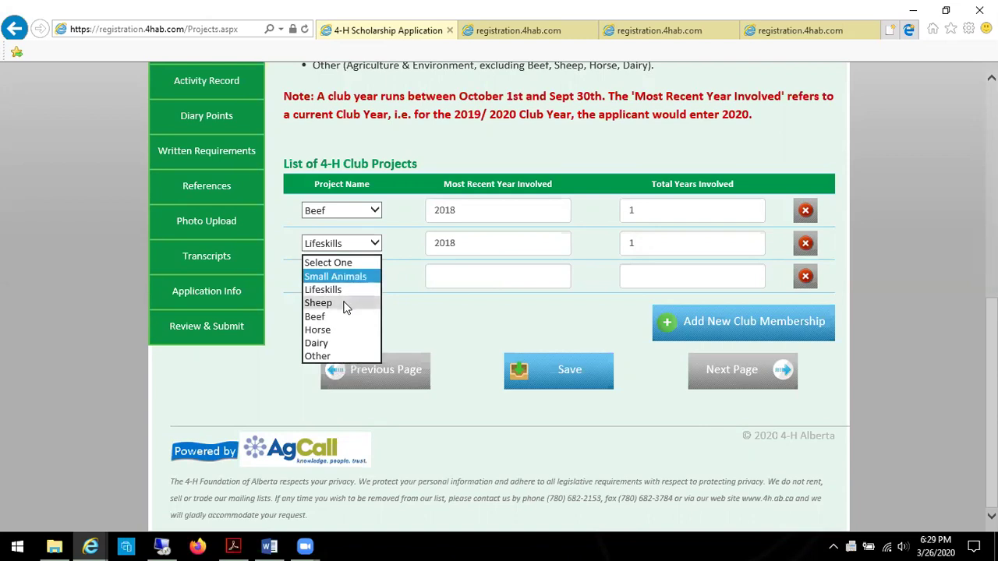
{"action": "left_click", "coordinate": [345, 305]}
{"action": "left_click", "coordinate": [377, 277]}
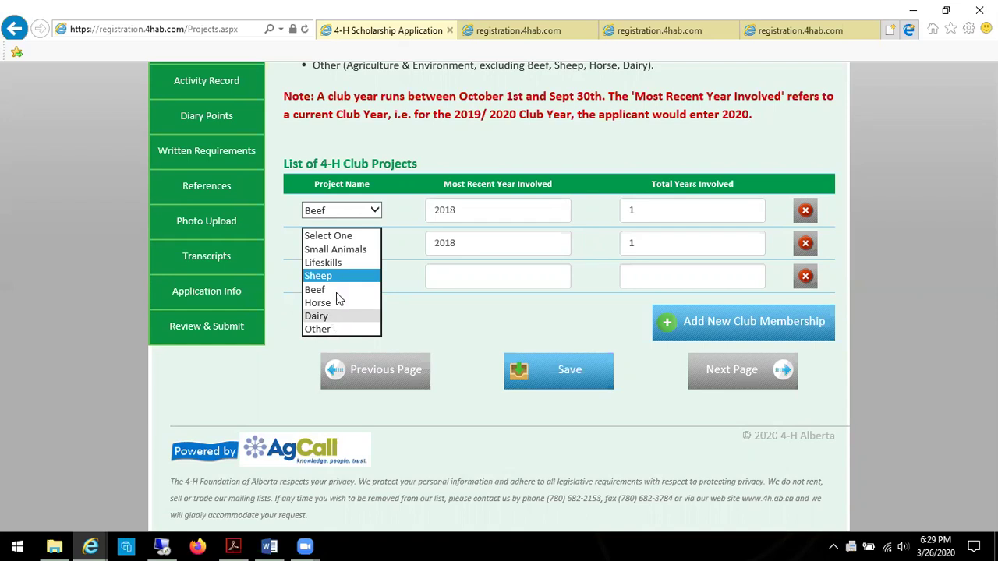
{"action": "left_click", "coordinate": [337, 250]}
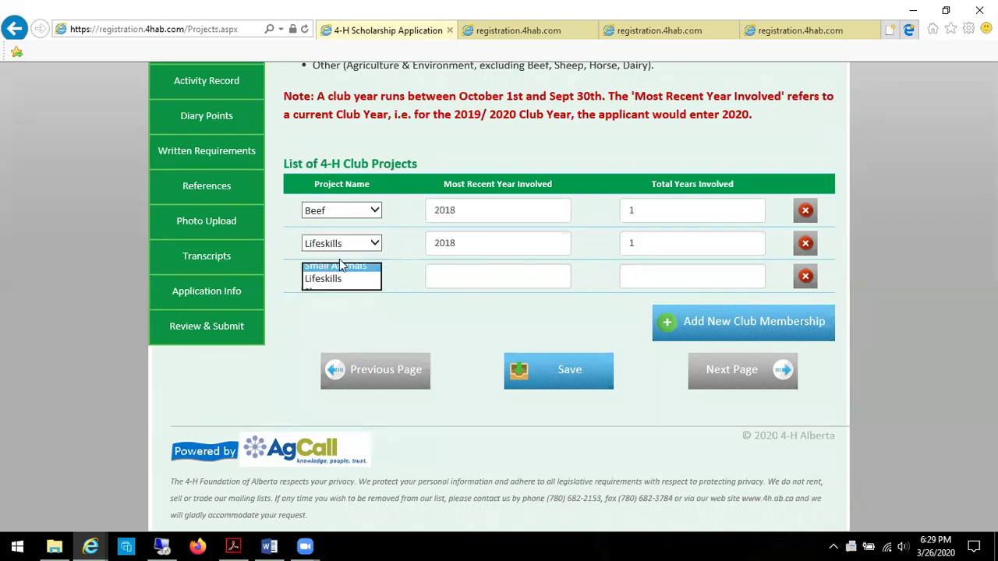
- Examine the project name options for the new row alongside the note on Lifeskills and Other projects
{"action": "left_click", "coordinate": [468, 278]}
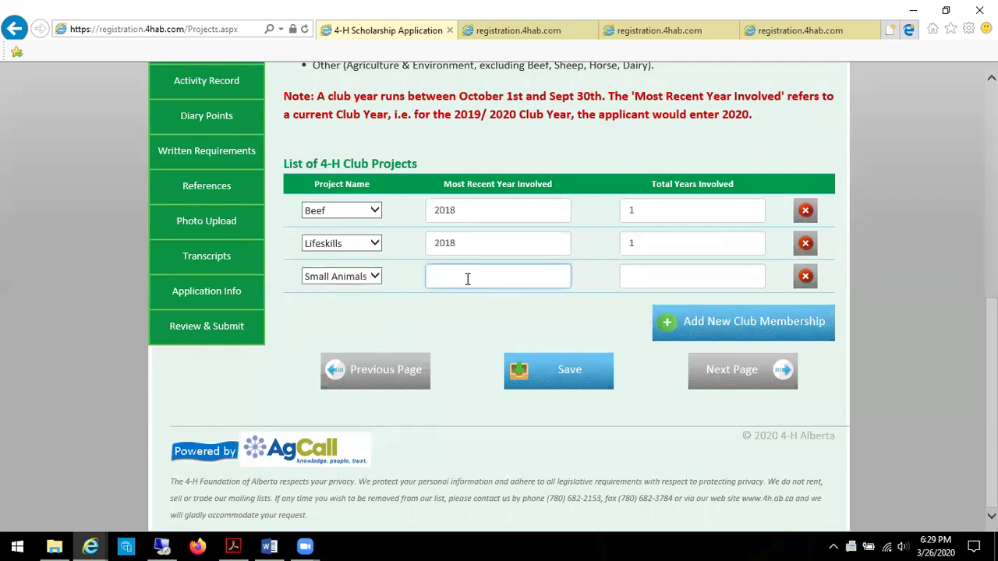
{"action": "left_click", "coordinate": [375, 277]}
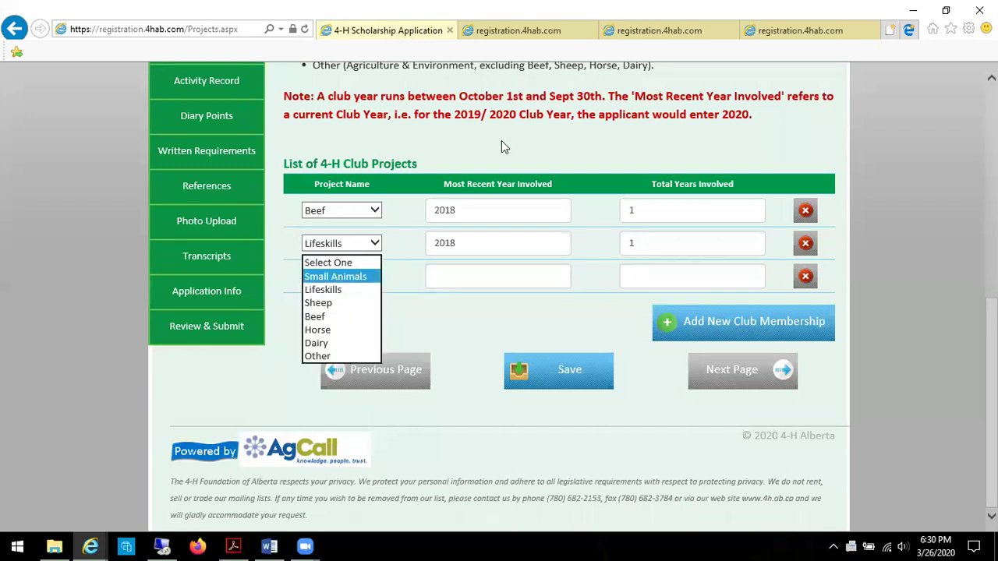
{"action": "scroll", "coordinate": [573, 296], "scroll_direction": "up", "scroll_amount": 1}
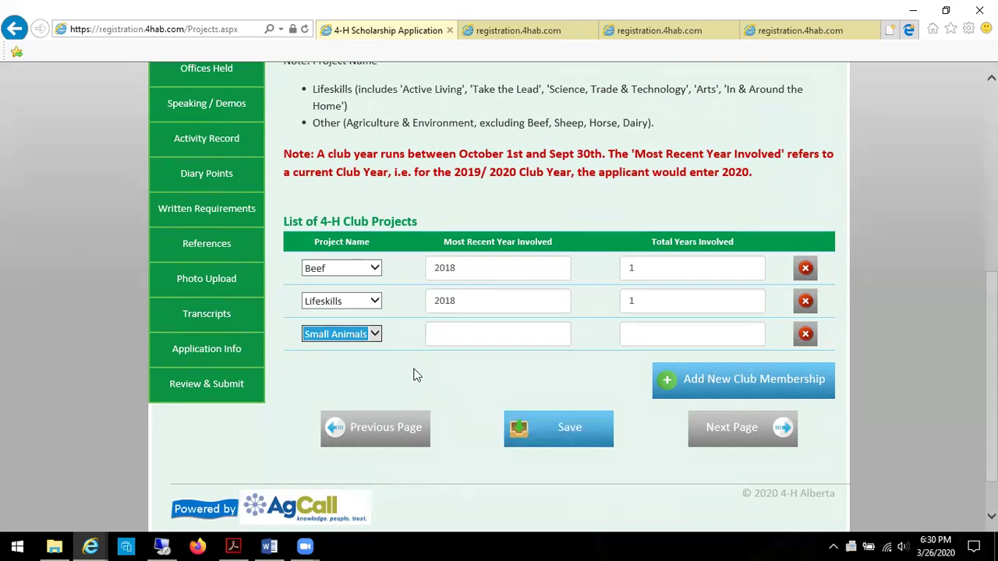
{"action": "left_click", "coordinate": [375, 335]}
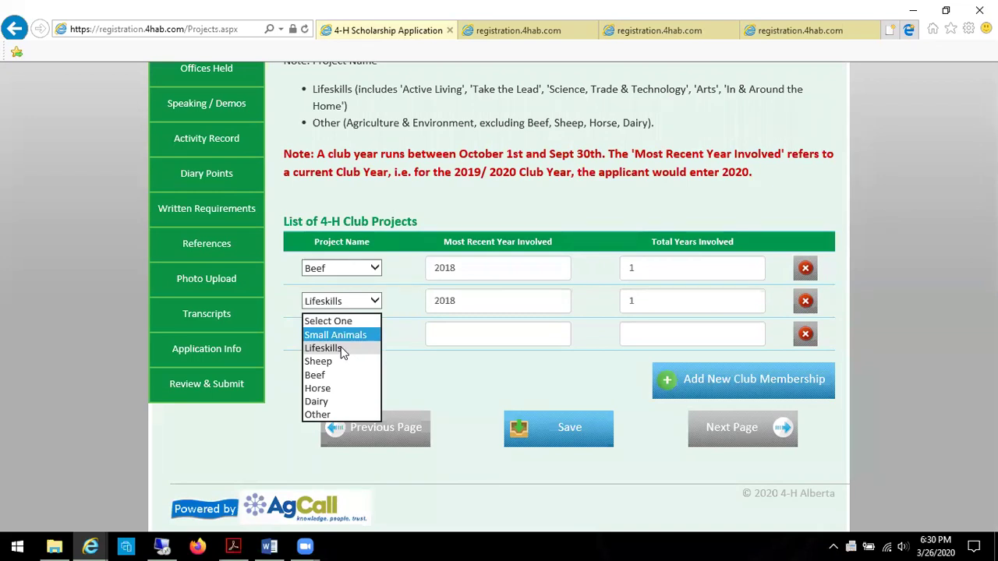
{"action": "left_click", "coordinate": [427, 380]}
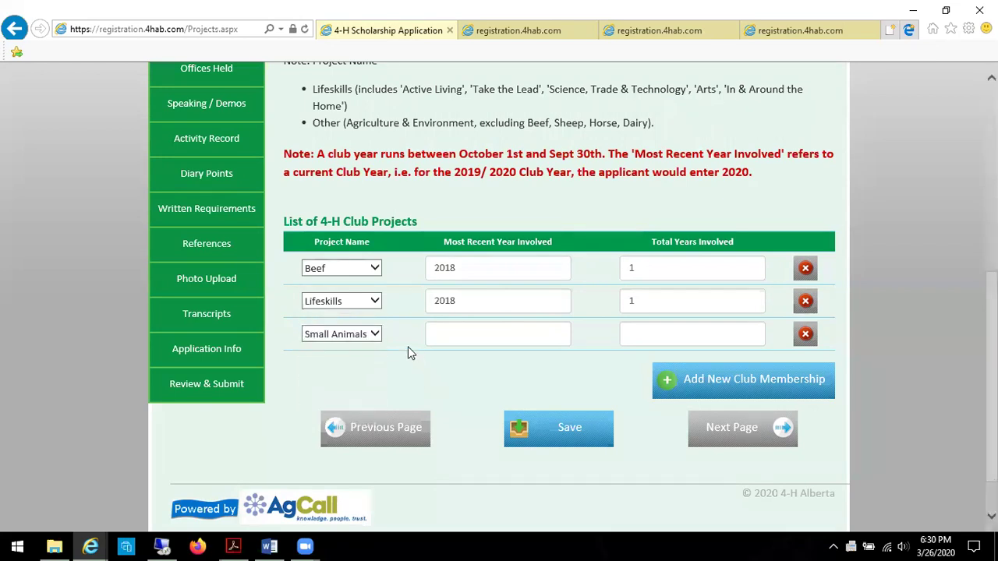
{"action": "left_click", "coordinate": [377, 335]}
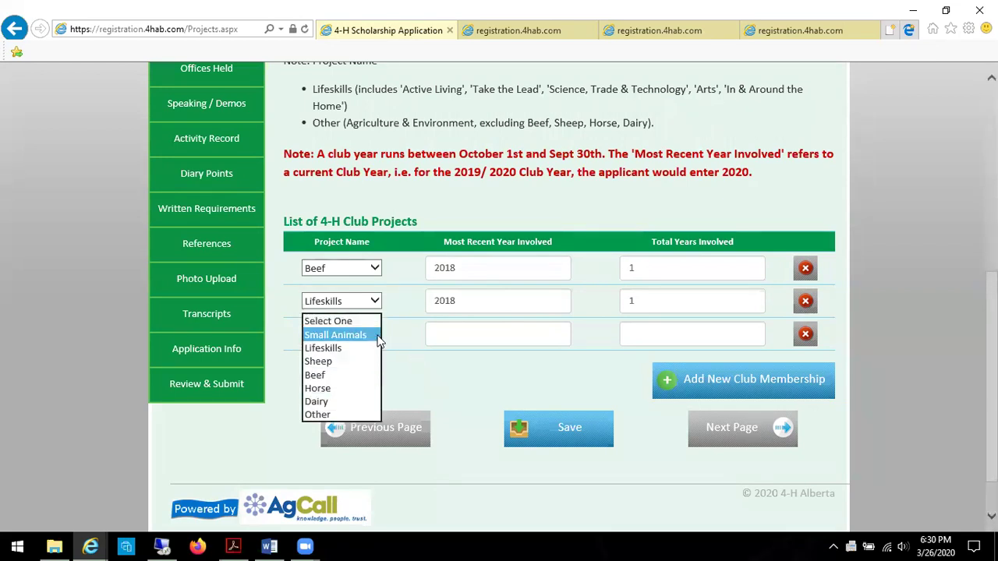
{"action": "left_click", "coordinate": [410, 379]}
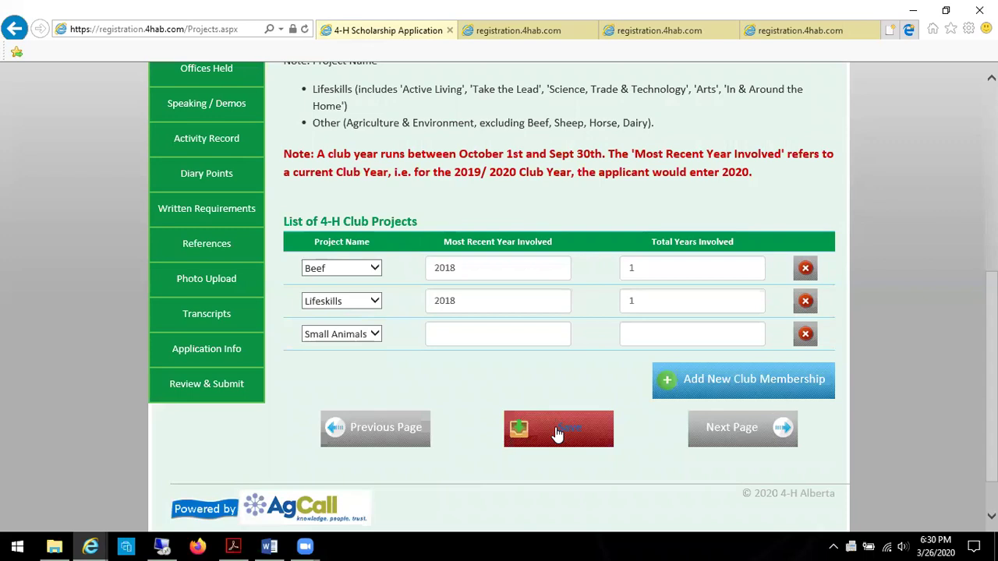
- Set the Small Animals project's most recent year involved to 2019 and its total years to 1
{"action": "left_click", "coordinate": [497, 336]}
{"action": "type", "text": "2019"}
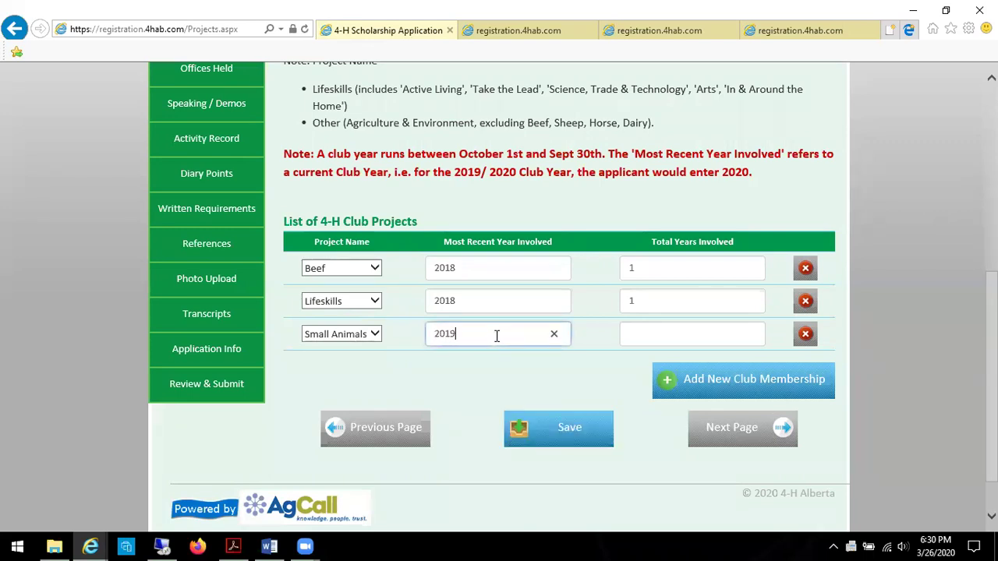
{"action": "key", "text": "Tab"}
{"action": "type", "text": "1"}
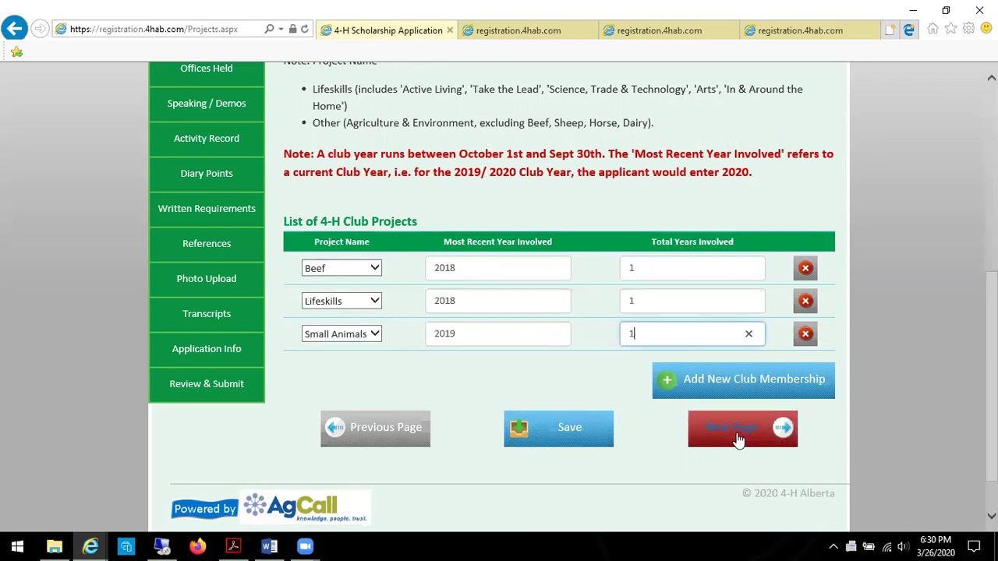
- Save the 4-H club projects and review the saved project list with its notes
{"action": "left_click", "coordinate": [565, 434]}
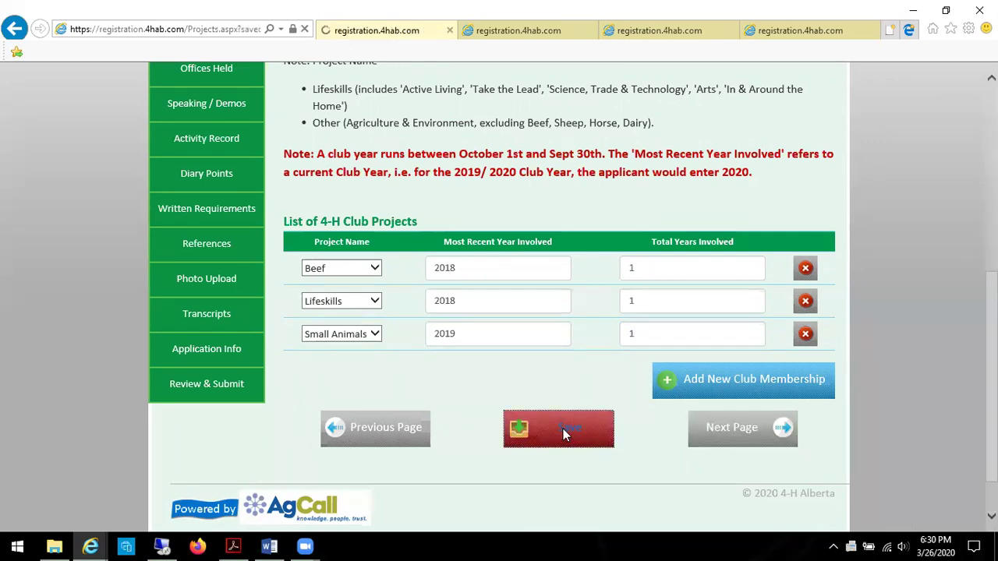
{"action": "scroll", "coordinate": [457, 374], "scroll_direction": "down", "scroll_amount": 2}
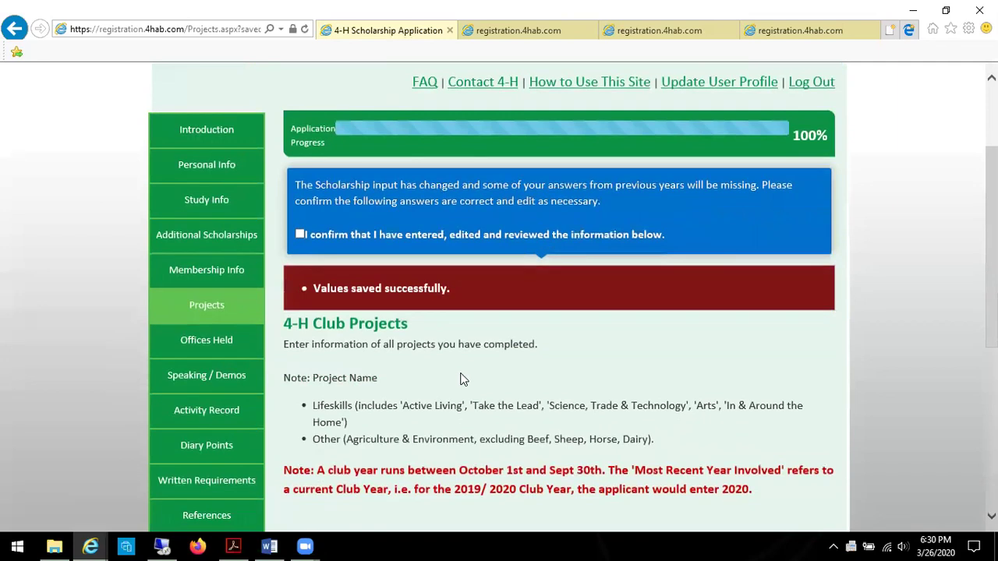
{"action": "scroll", "coordinate": [460, 372], "scroll_direction": "down", "scroll_amount": 2}
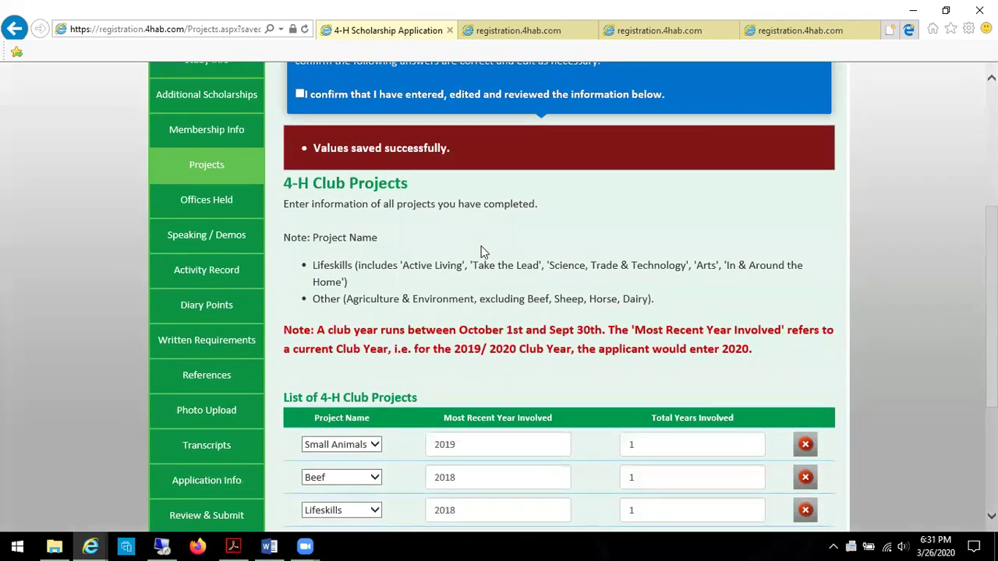
{"action": "scroll", "coordinate": [481, 249], "scroll_direction": "down", "scroll_amount": 2}
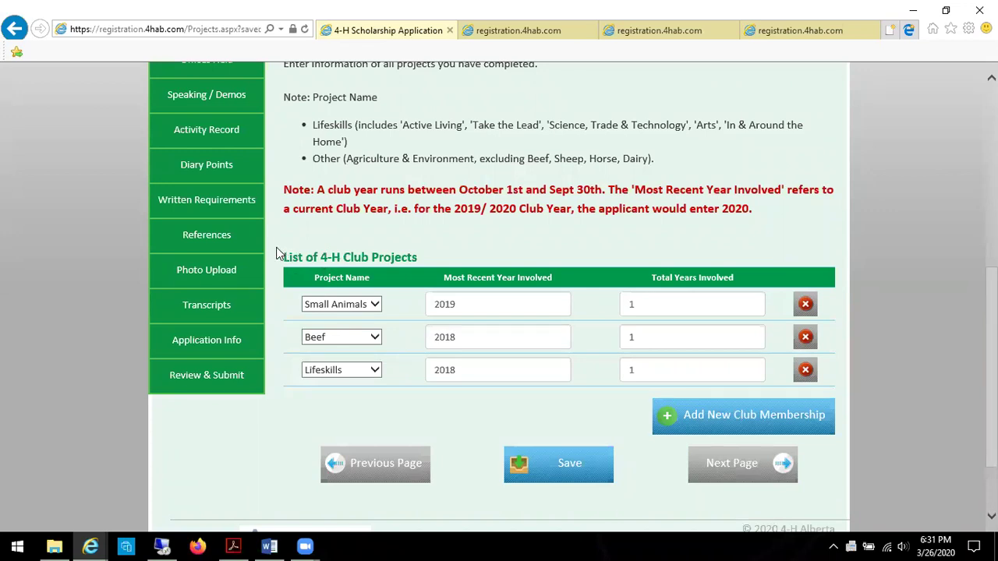
- Go on to the Offices Held page and examine the position options for the President entry under fun club
{"action": "left_click", "coordinate": [727, 475]}
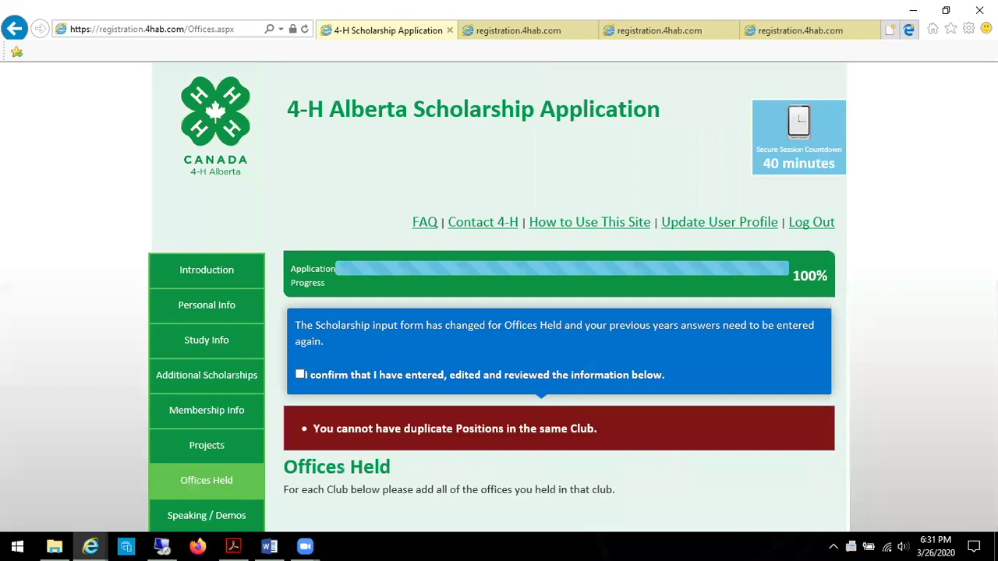
{"action": "scroll", "coordinate": [836, 275], "scroll_direction": "down", "scroll_amount": 3}
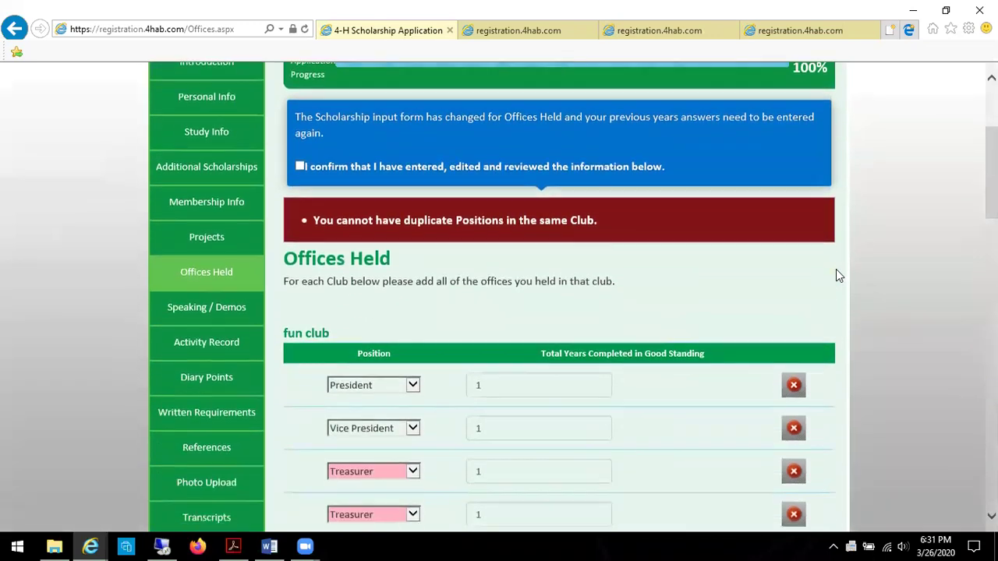
{"action": "scroll", "coordinate": [658, 347], "scroll_direction": "down", "scroll_amount": 2}
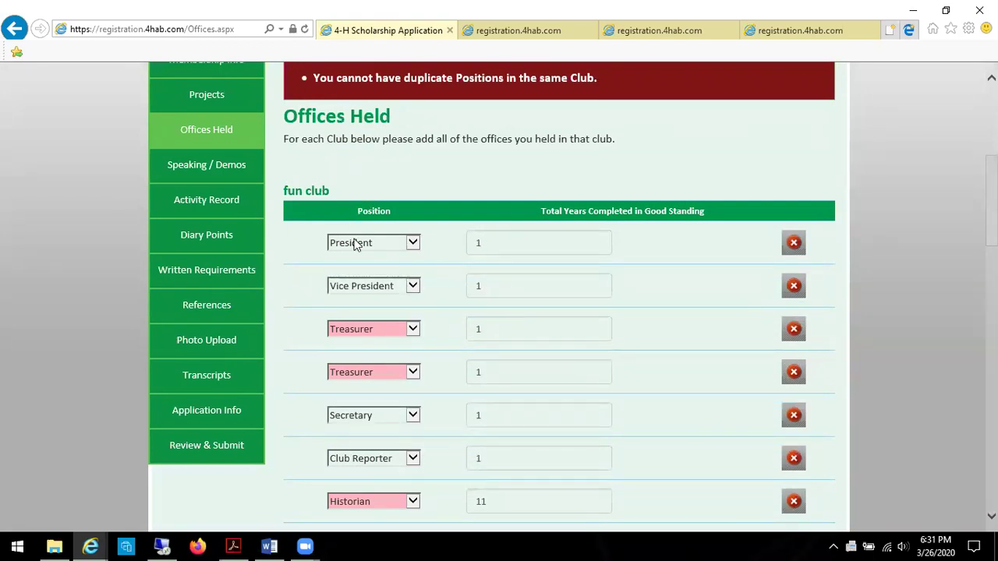
{"action": "left_click", "coordinate": [411, 245]}
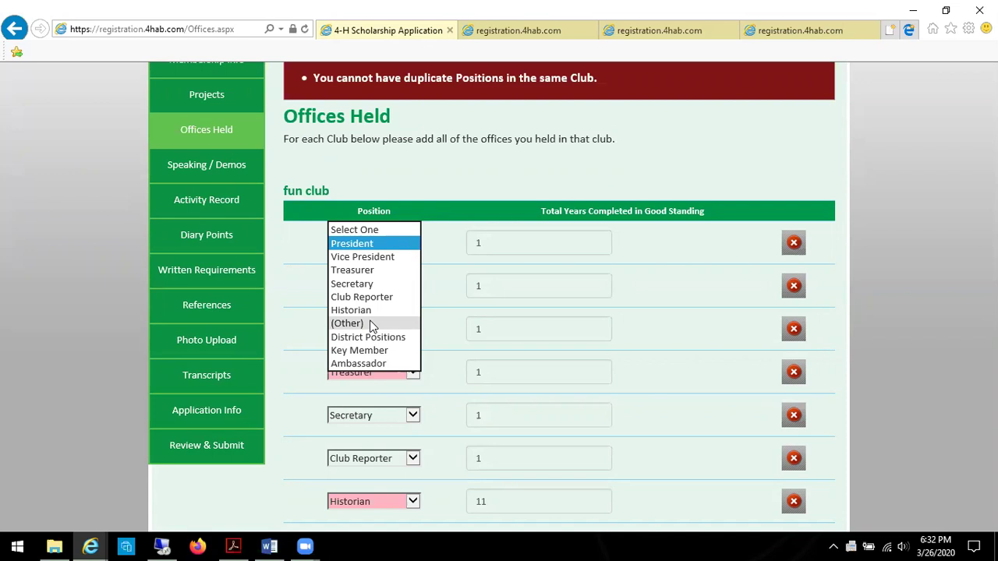
{"action": "left_click", "coordinate": [290, 282]}
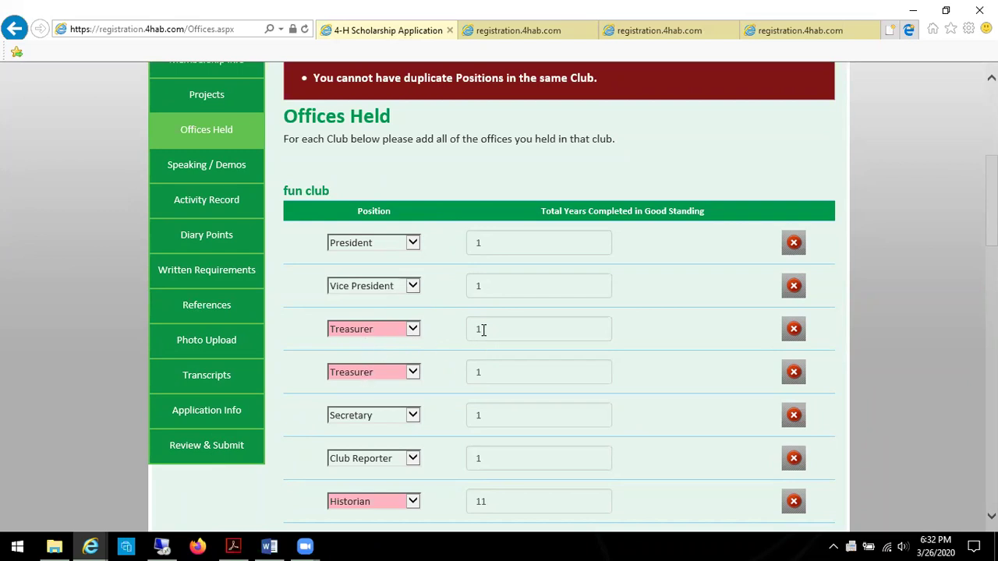
- Set the total years of fun club's first Treasurer entry to 2 and delete the duplicate Treasurer entry
{"action": "left_click", "coordinate": [388, 329]}
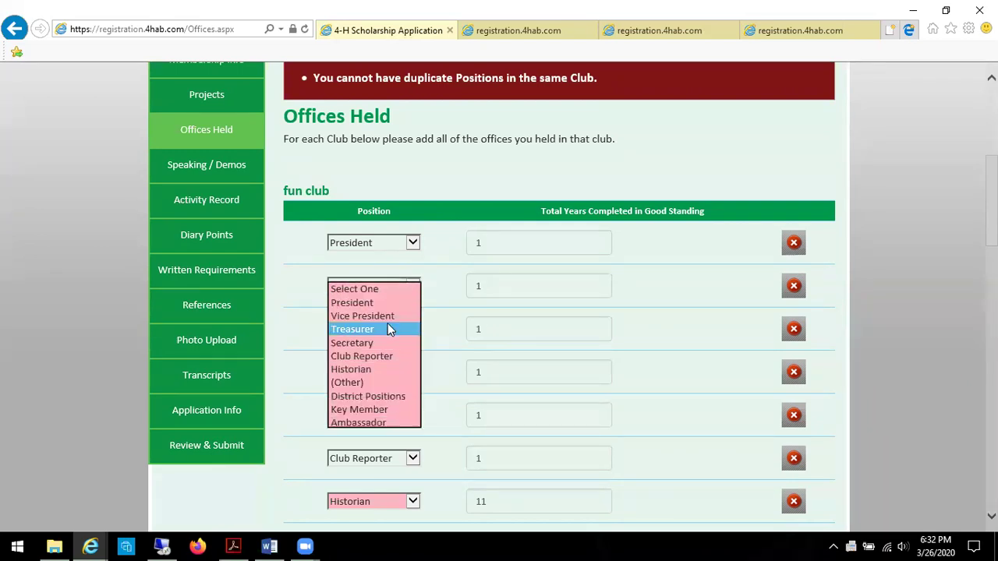
{"action": "left_click", "coordinate": [388, 327]}
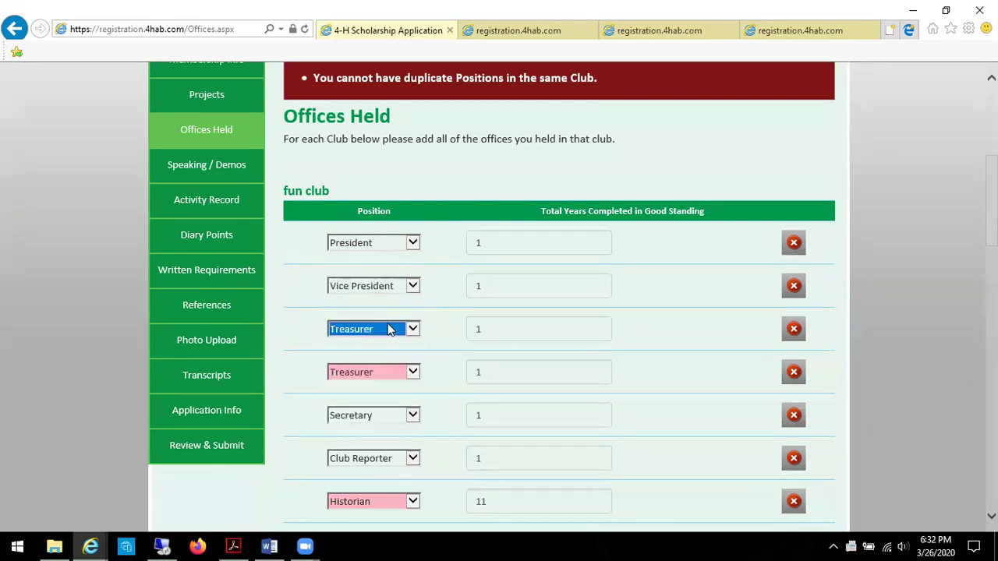
{"action": "left_click", "coordinate": [371, 370]}
{"action": "left_click", "coordinate": [540, 329]}
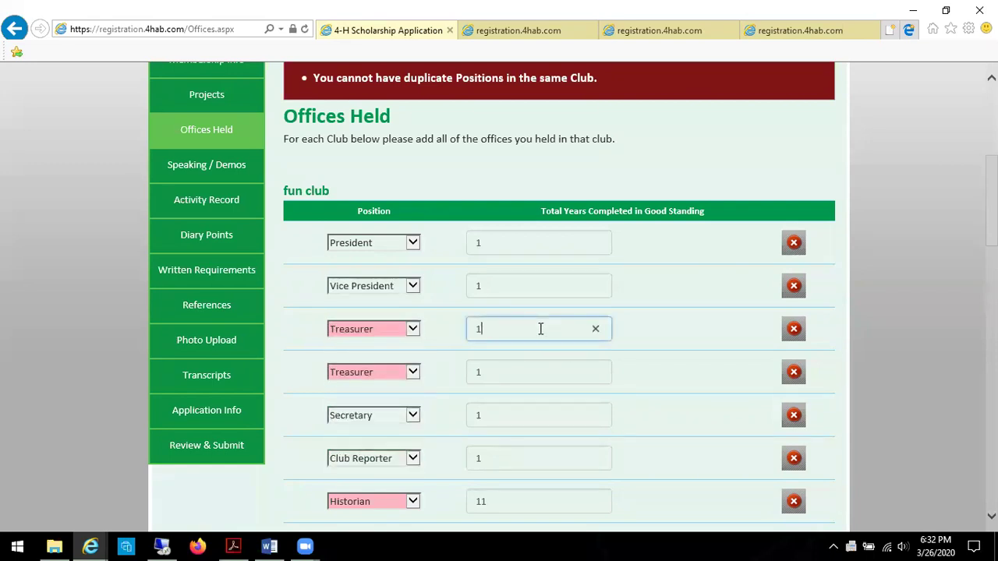
{"action": "key", "text": "BackSpace"}
{"action": "type", "text": "2"}
{"action": "left_click", "coordinate": [793, 373]}
{"action": "left_click", "coordinate": [519, 328]}
- Examine the offices listed for fun club, 4-H Lakedell Beef Club and 4-H Multi Club, including the Key Member position options
{"action": "scroll", "coordinate": [497, 329], "scroll_direction": "down", "scroll_amount": 2}
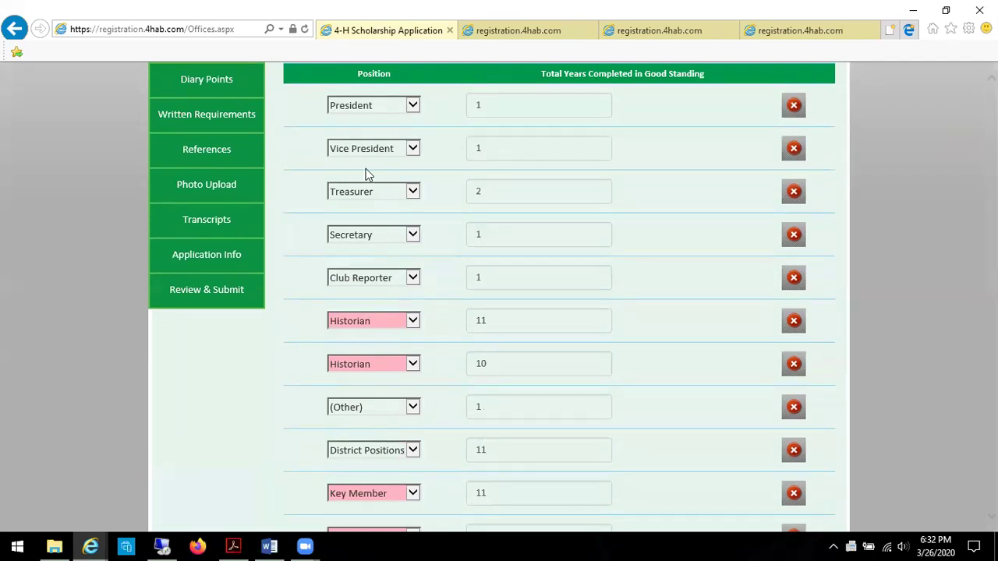
{"action": "scroll", "coordinate": [359, 164], "scroll_direction": "up", "scroll_amount": 2}
{"action": "scroll", "coordinate": [370, 246], "scroll_direction": "down", "scroll_amount": 2}
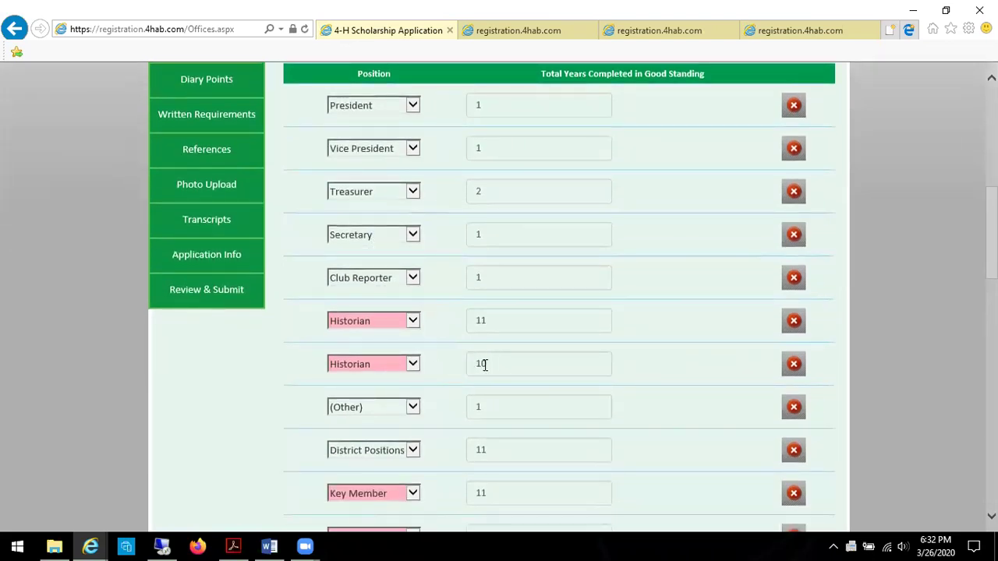
{"action": "scroll", "coordinate": [483, 371], "scroll_direction": "down", "scroll_amount": 2}
{"action": "scroll", "coordinate": [483, 371], "scroll_direction": "down", "scroll_amount": 6}
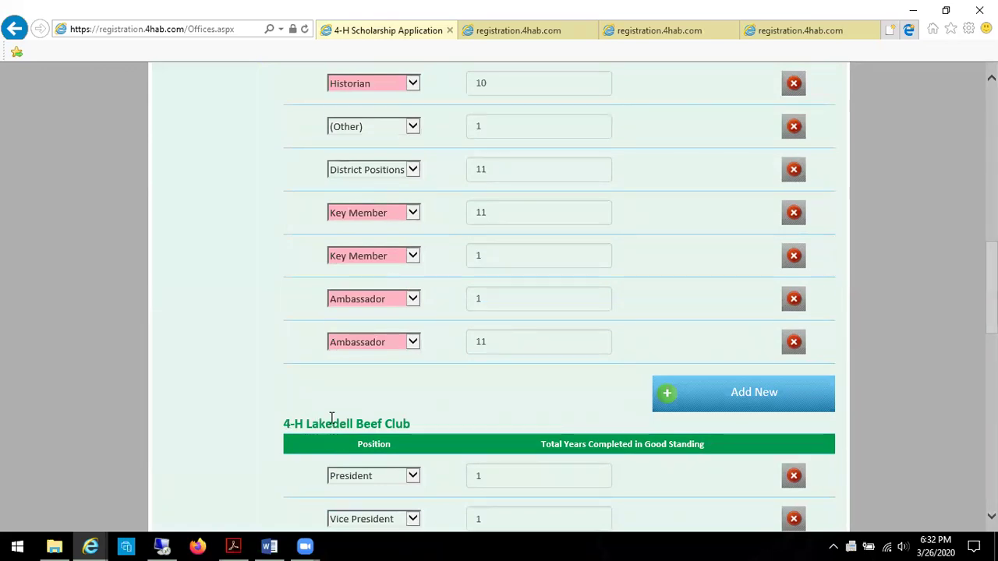
{"action": "scroll", "coordinate": [330, 437], "scroll_direction": "down", "scroll_amount": 2}
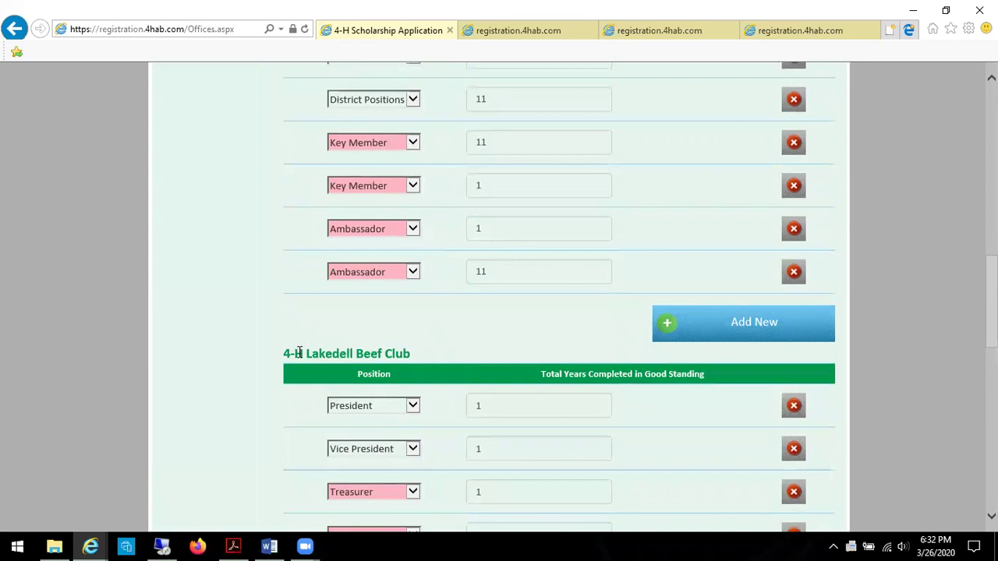
{"action": "scroll", "coordinate": [337, 350], "scroll_direction": "down", "scroll_amount": 11}
{"action": "scroll", "coordinate": [339, 350], "scroll_direction": "down", "scroll_amount": 10}
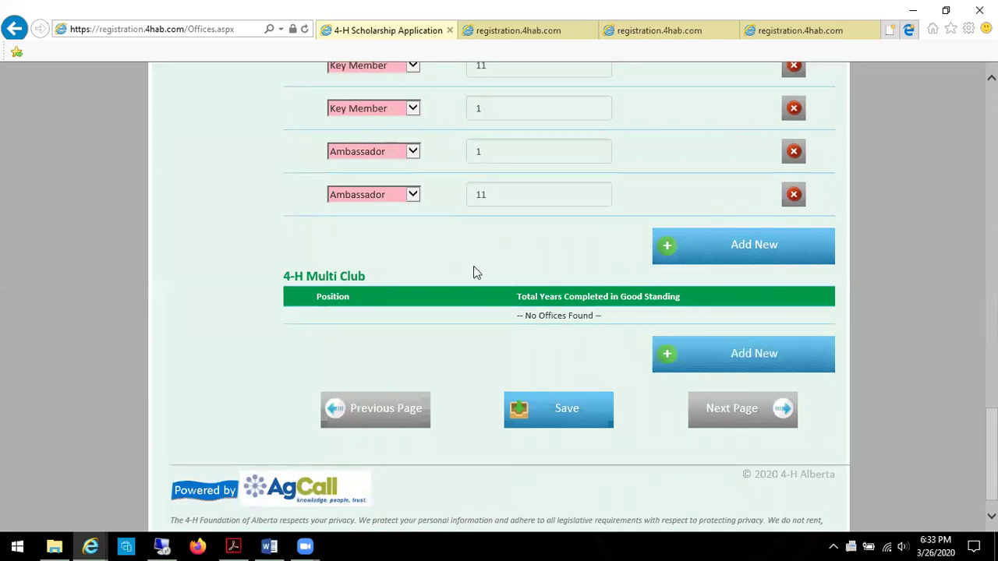
{"action": "scroll", "coordinate": [473, 266], "scroll_direction": "up", "scroll_amount": 15}
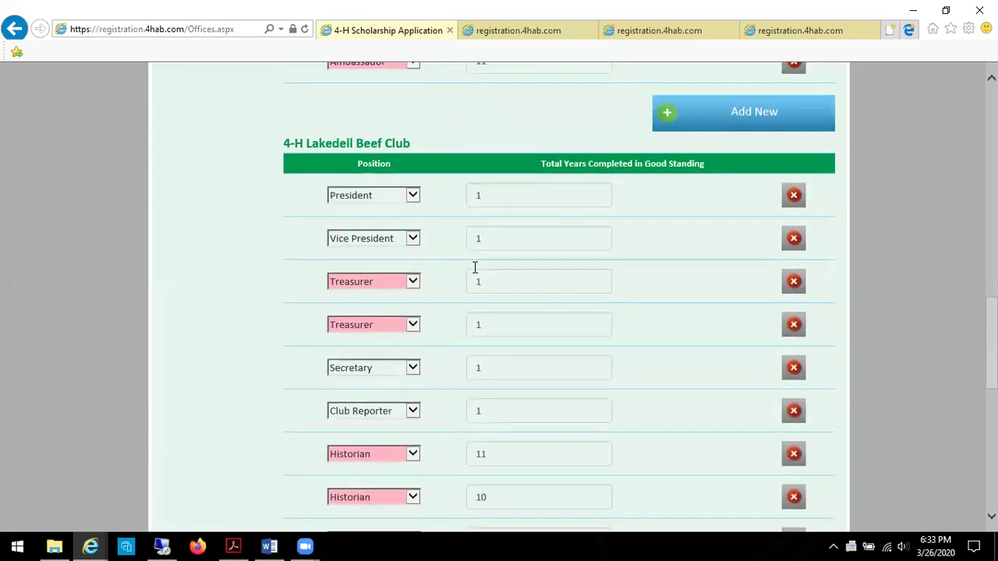
{"action": "scroll", "coordinate": [475, 266], "scroll_direction": "down", "scroll_amount": 11}
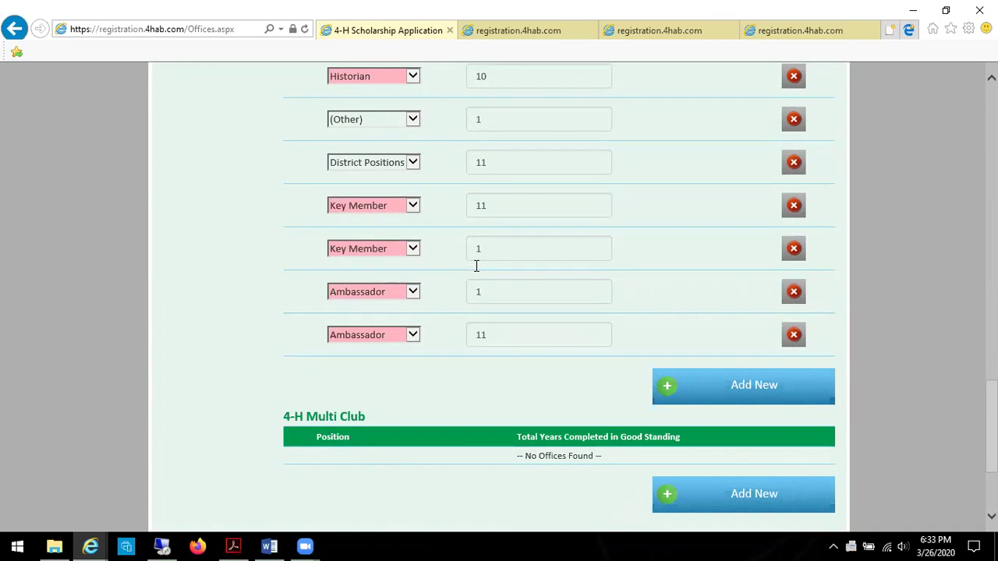
{"action": "left_click", "coordinate": [413, 210]}
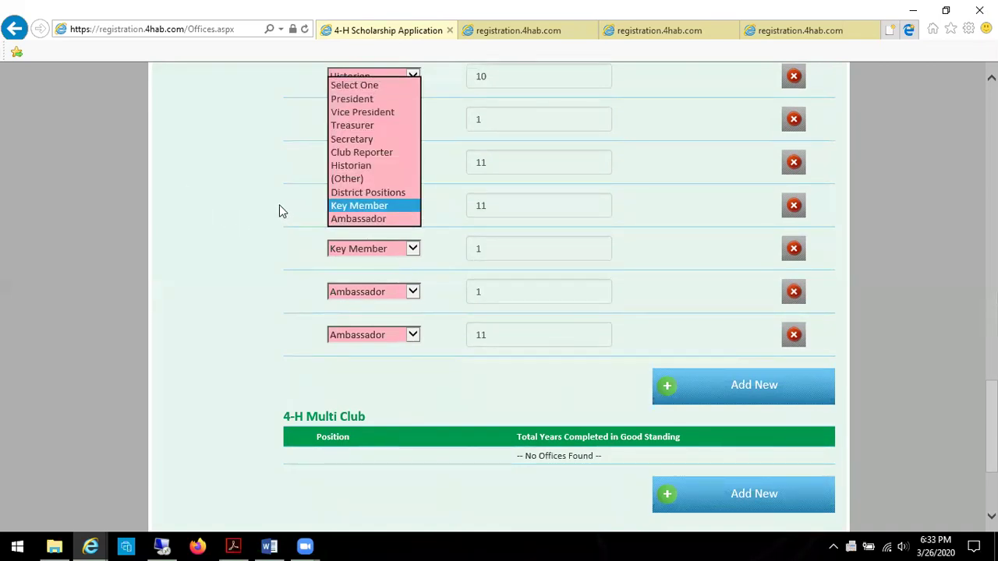
{"action": "left_click", "coordinate": [218, 274]}
- Add a Club Reporter office with 2 total years to 4-H Multi Club and save the Offices Held page
{"action": "left_click", "coordinate": [691, 503]}
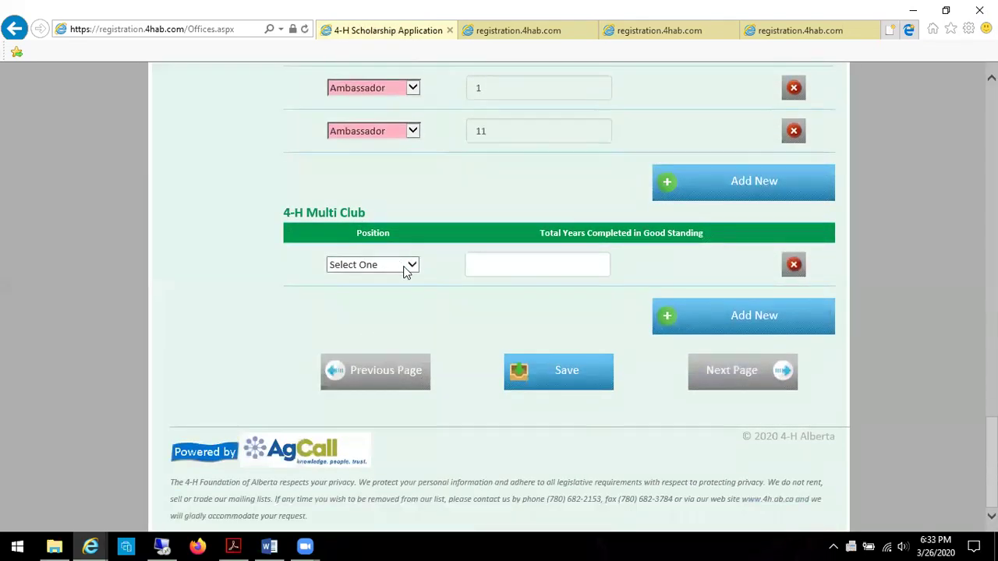
{"action": "left_click", "coordinate": [405, 271]}
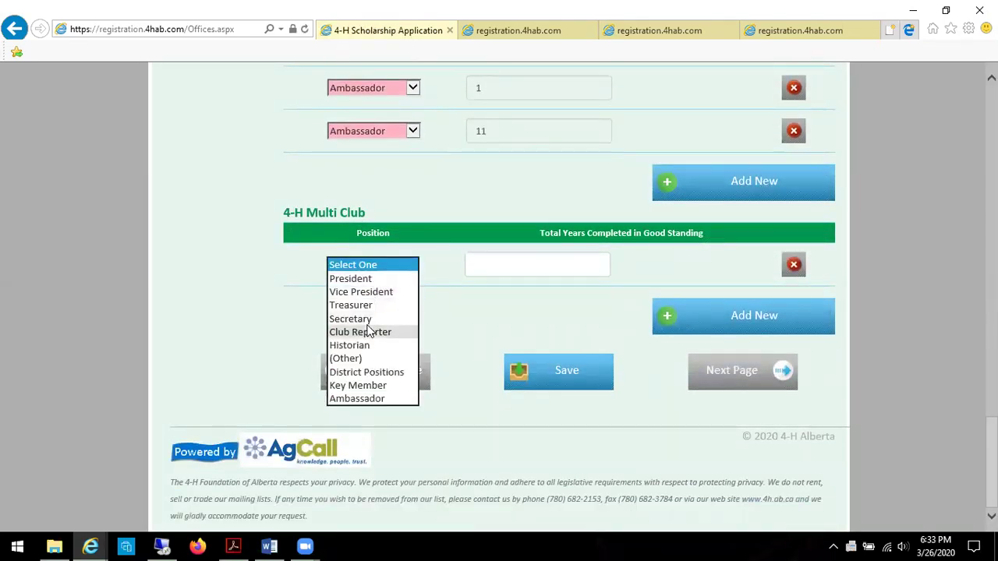
{"action": "left_click", "coordinate": [365, 332]}
{"action": "left_click", "coordinate": [532, 268]}
{"action": "type", "text": "2"}
{"action": "left_click", "coordinate": [572, 380]}
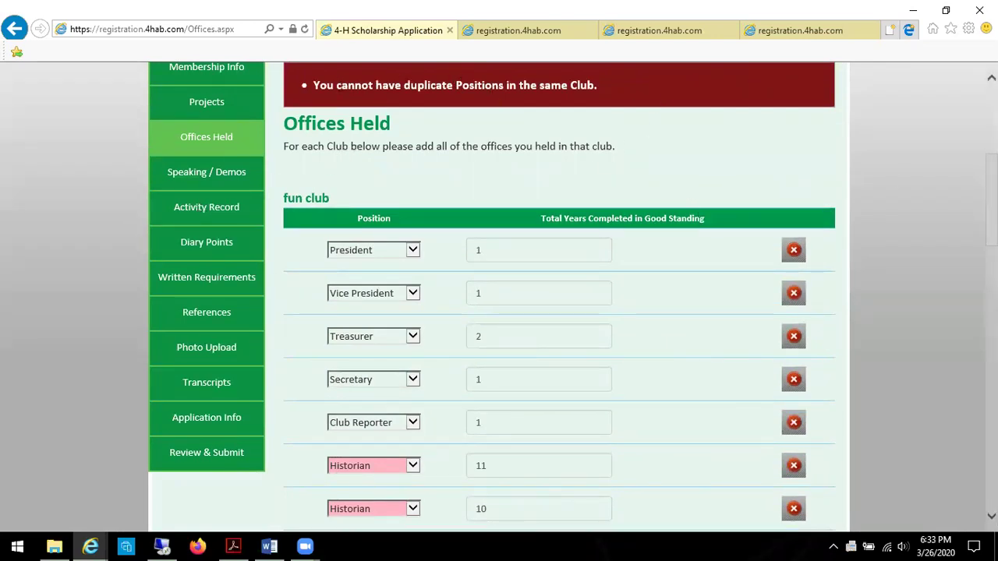
- Go on to the Speaking / Demos page and examine the public speaking and demonstration levels, including Area/Zones and Regional
{"action": "scroll", "coordinate": [499, 296], "scroll_direction": "down", "scroll_amount": 7}
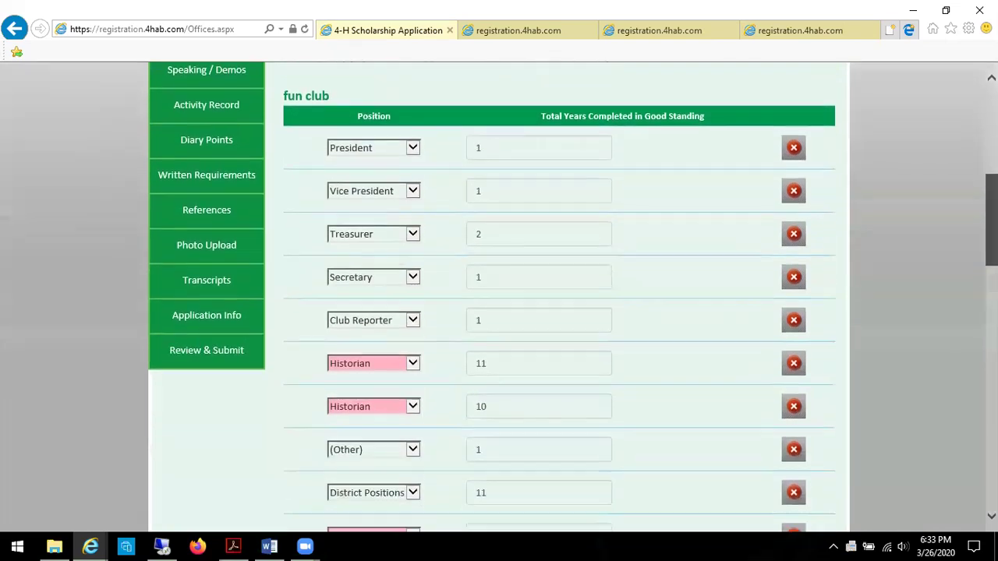
{"action": "scroll", "coordinate": [560, 296], "scroll_direction": "down", "scroll_amount": 8}
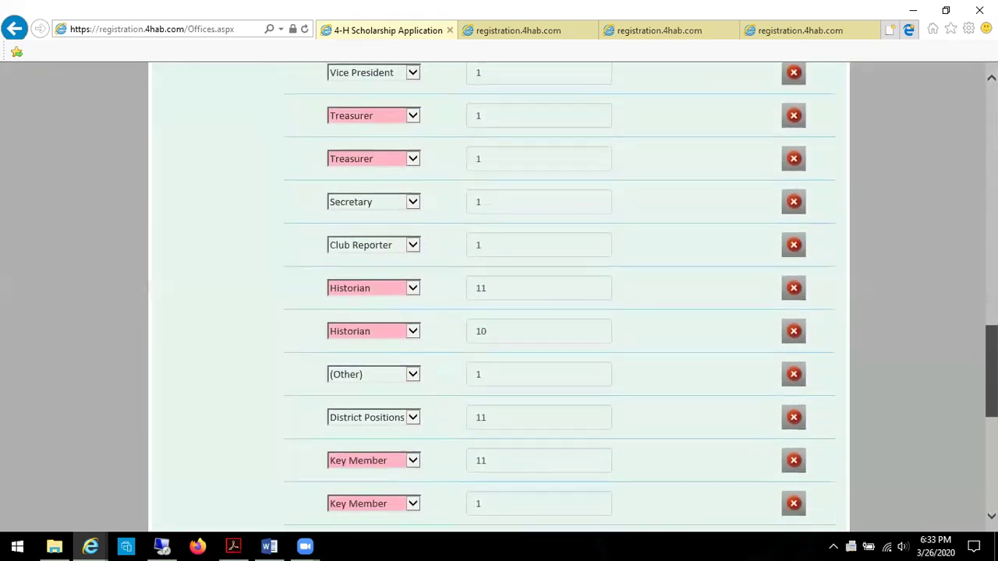
{"action": "left_click", "coordinate": [721, 467]}
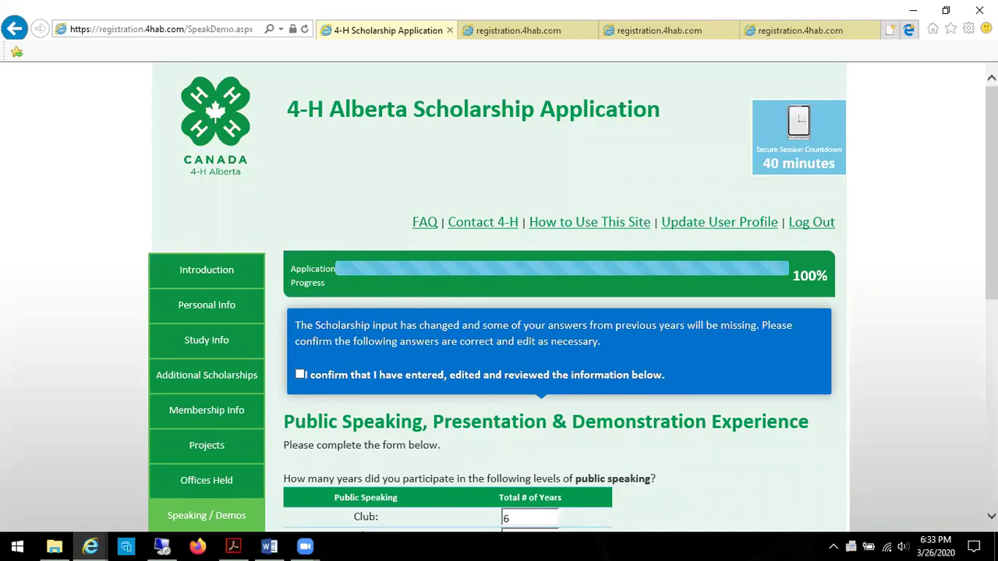
{"action": "scroll", "coordinate": [573, 296], "scroll_direction": "down", "scroll_amount": 3}
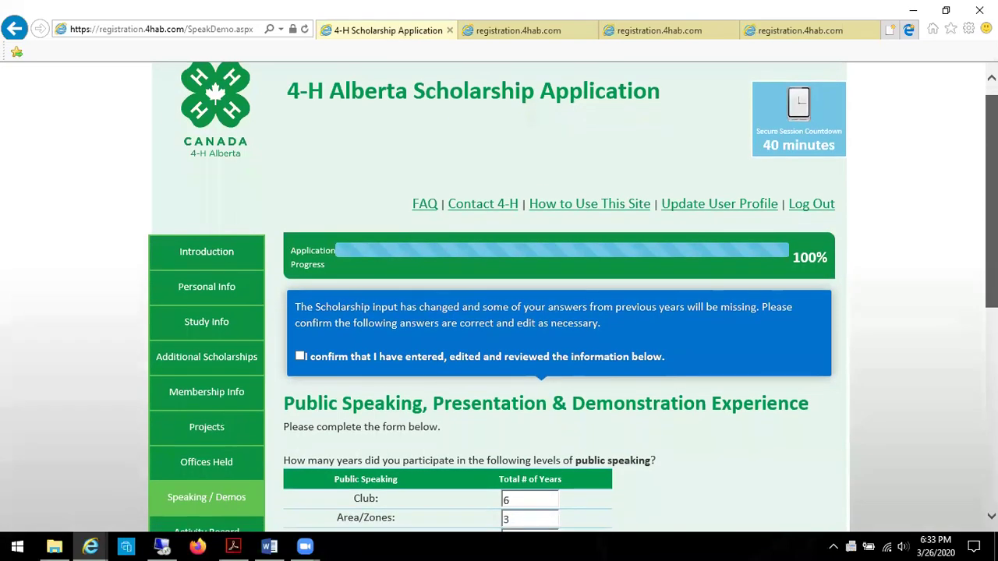
{"action": "scroll", "coordinate": [573, 296], "scroll_direction": "down", "scroll_amount": 2}
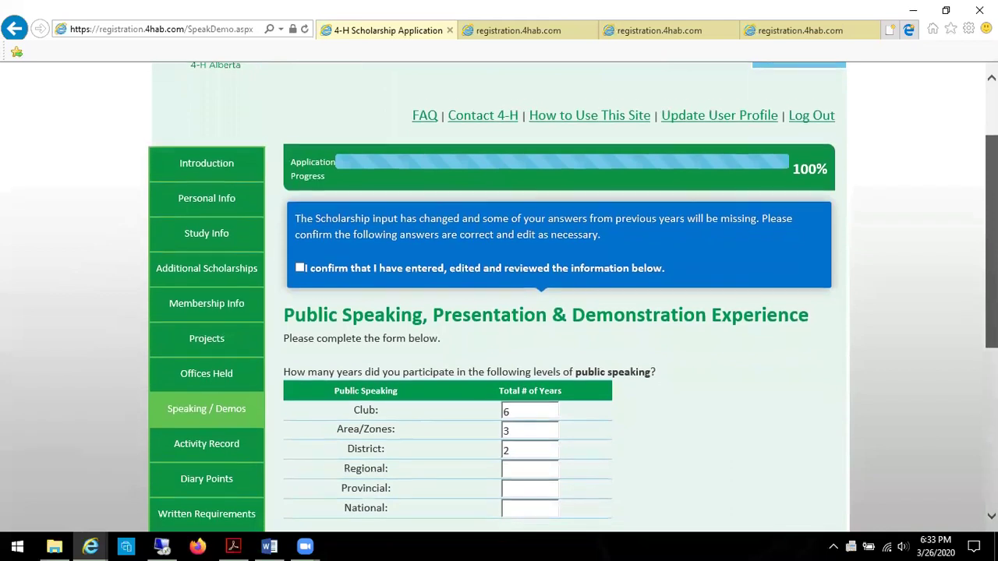
{"action": "scroll", "coordinate": [429, 221], "scroll_direction": "down", "scroll_amount": 1}
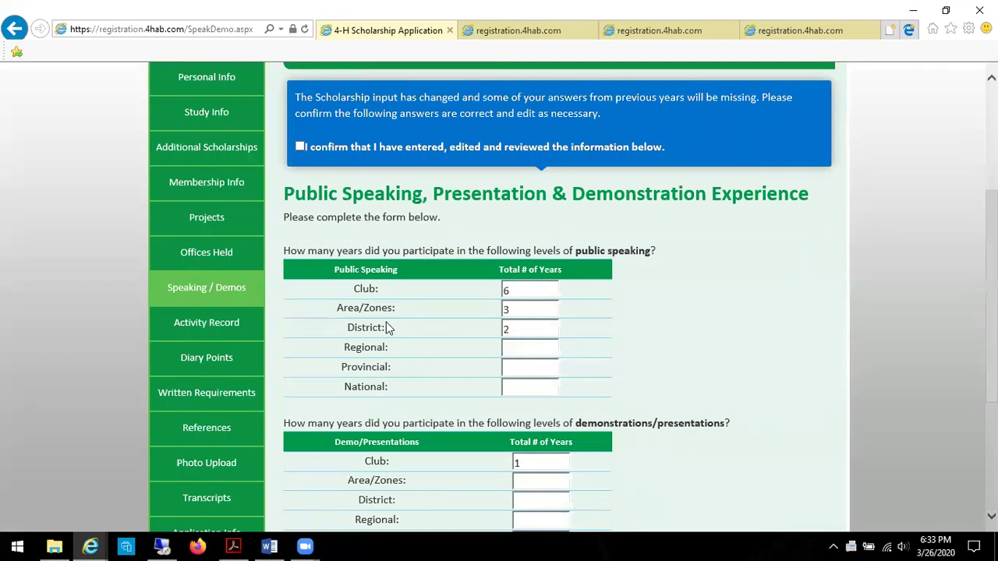
{"action": "left_click_drag", "start_coordinate": [331, 310], "coordinate": [398, 315]}
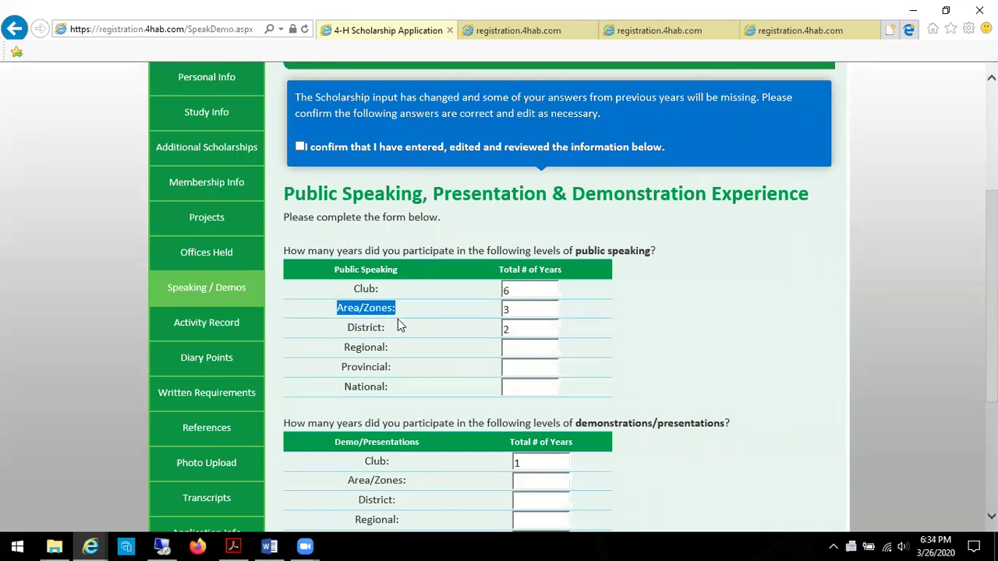
{"action": "left_click", "coordinate": [530, 348]}
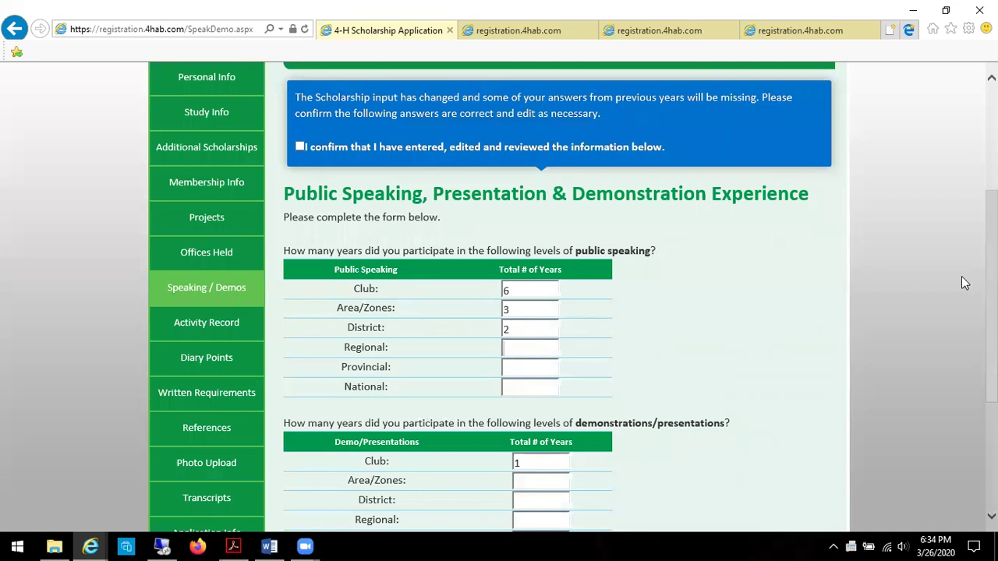
{"action": "scroll", "coordinate": [574, 298], "scroll_direction": "down", "scroll_amount": 3}
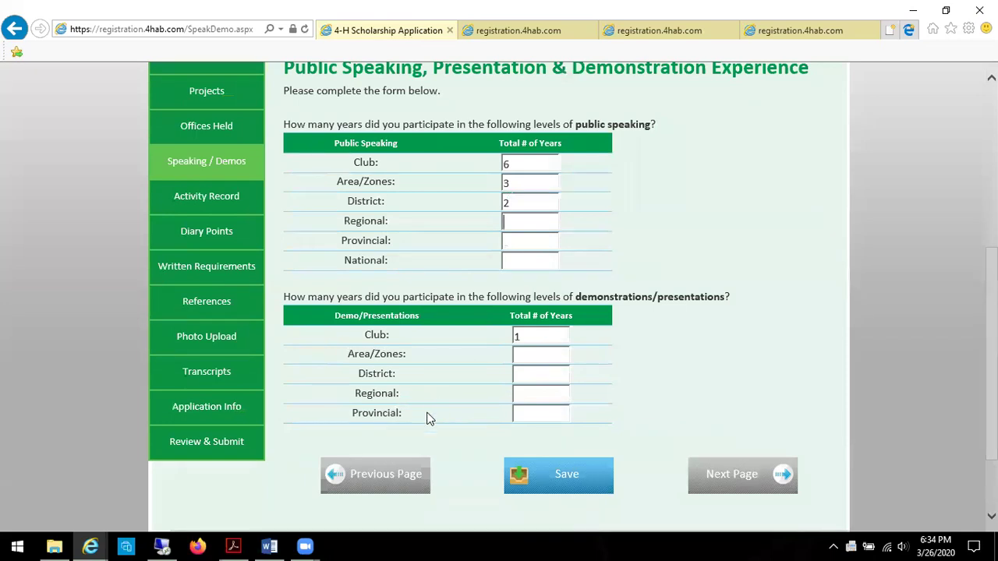
- Advance to the Activity Record page and return to the public speaking and demonstration tables on the Speaking / Demos page
{"action": "left_click", "coordinate": [745, 489]}
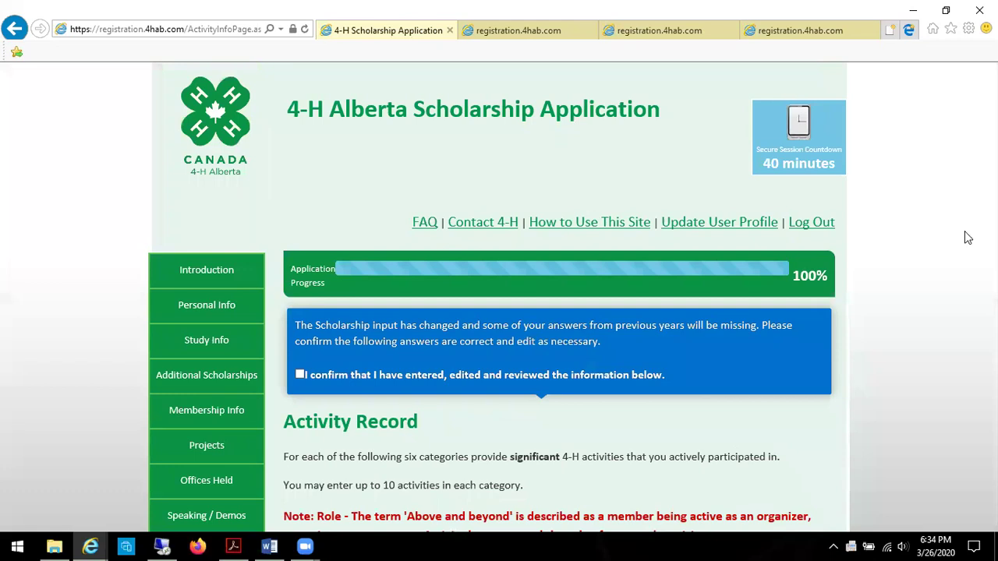
{"action": "scroll", "coordinate": [268, 233], "scroll_direction": "down", "scroll_amount": 3}
{"action": "left_click", "coordinate": [194, 317]}
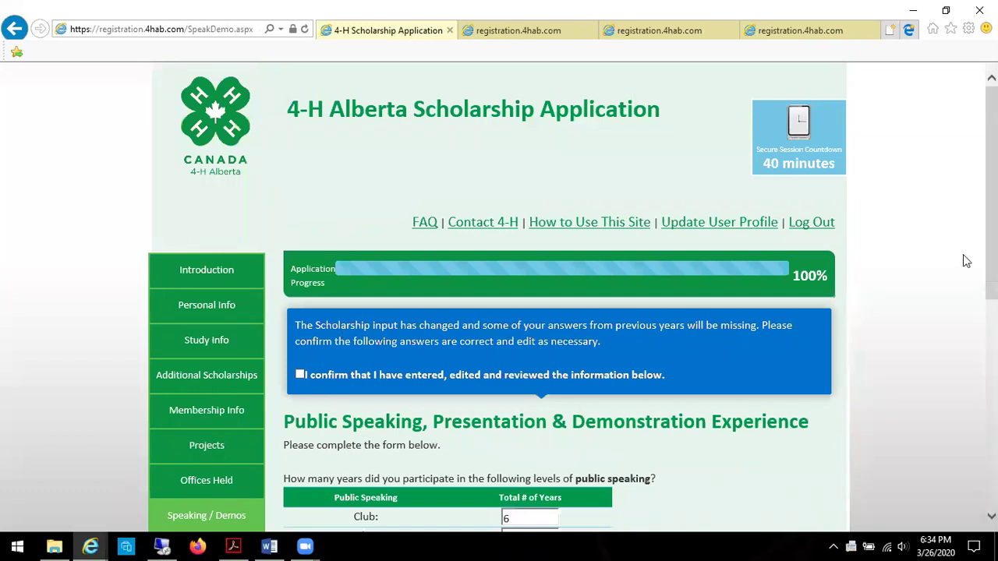
{"action": "scroll", "coordinate": [499, 296], "scroll_direction": "down", "scroll_amount": 5}
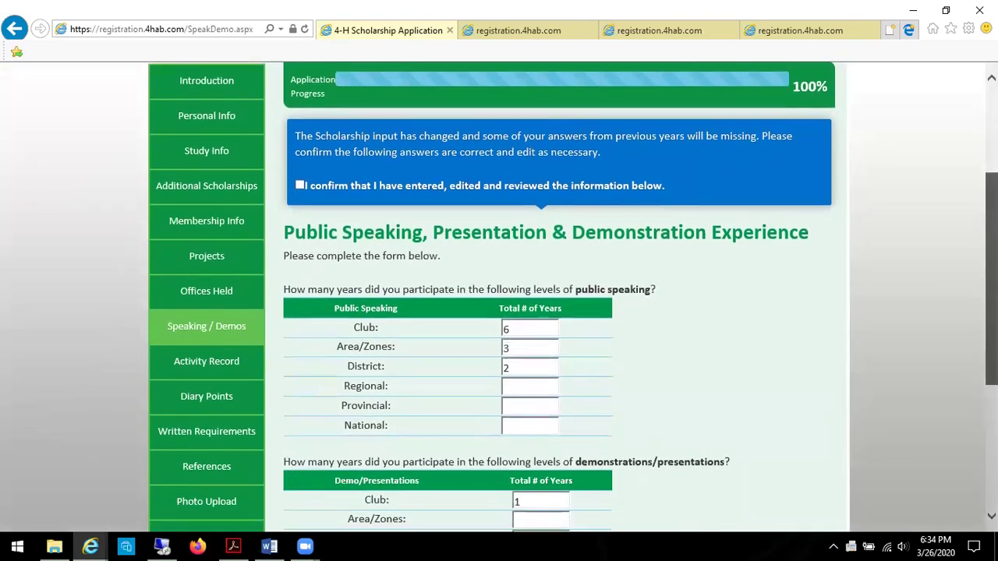
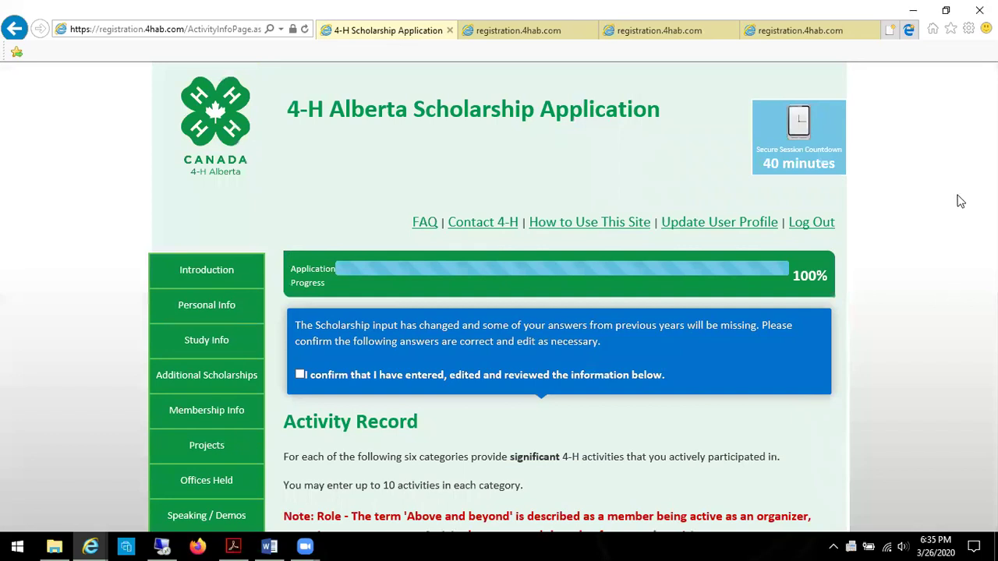
- Add a Leadership row to the Activity Record and set its role to Above and Beyond
{"action": "scroll", "coordinate": [901, 266], "scroll_direction": "down", "scroll_amount": 1}
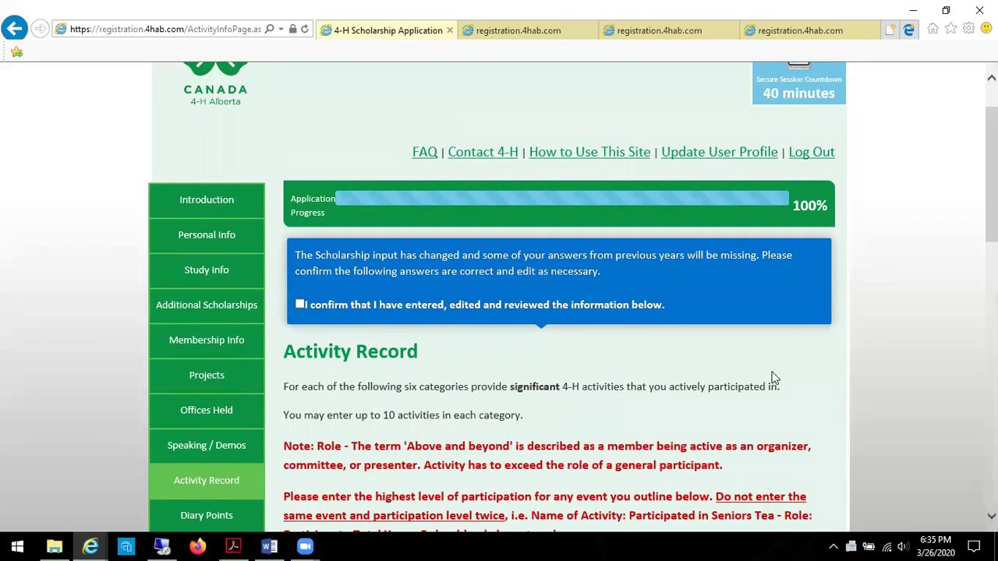
{"action": "scroll", "coordinate": [772, 378], "scroll_direction": "down", "scroll_amount": 4}
{"action": "scroll", "coordinate": [772, 373], "scroll_direction": "down", "scroll_amount": 1}
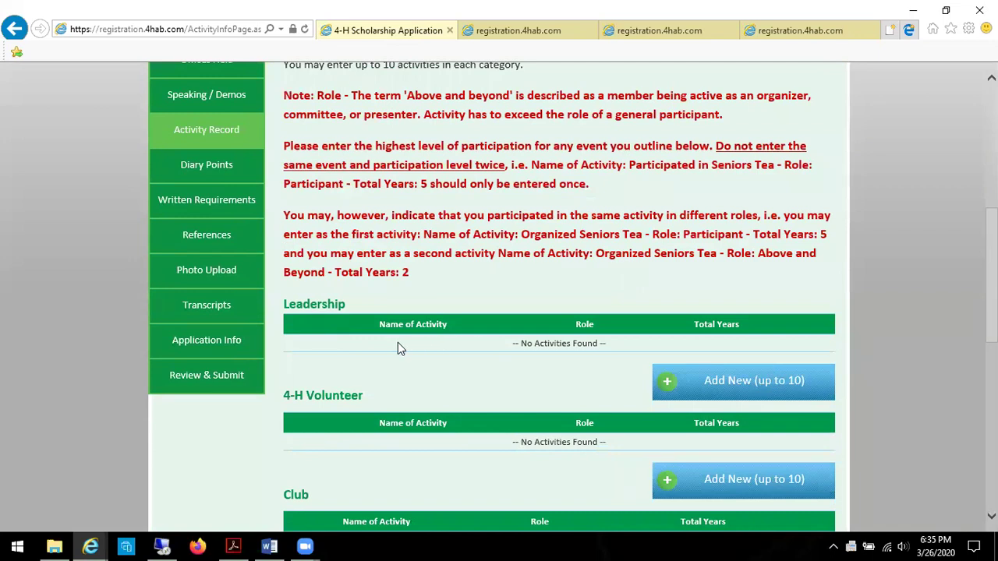
{"action": "left_click", "coordinate": [704, 383]}
{"action": "scroll", "coordinate": [688, 361], "scroll_direction": "down", "scroll_amount": 3}
{"action": "scroll", "coordinate": [481, 366], "scroll_direction": "down", "scroll_amount": 1}
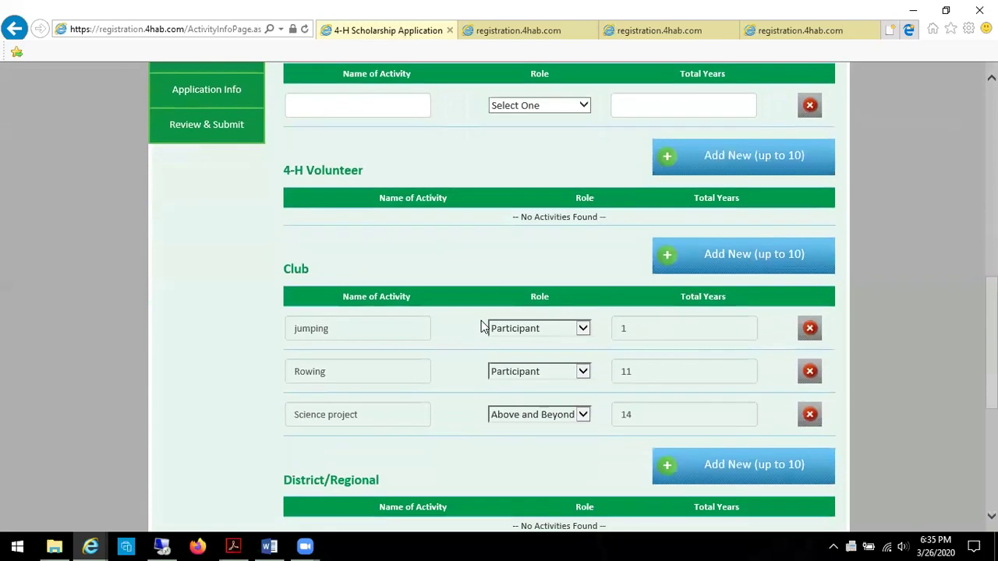
{"action": "left_click", "coordinate": [585, 105]}
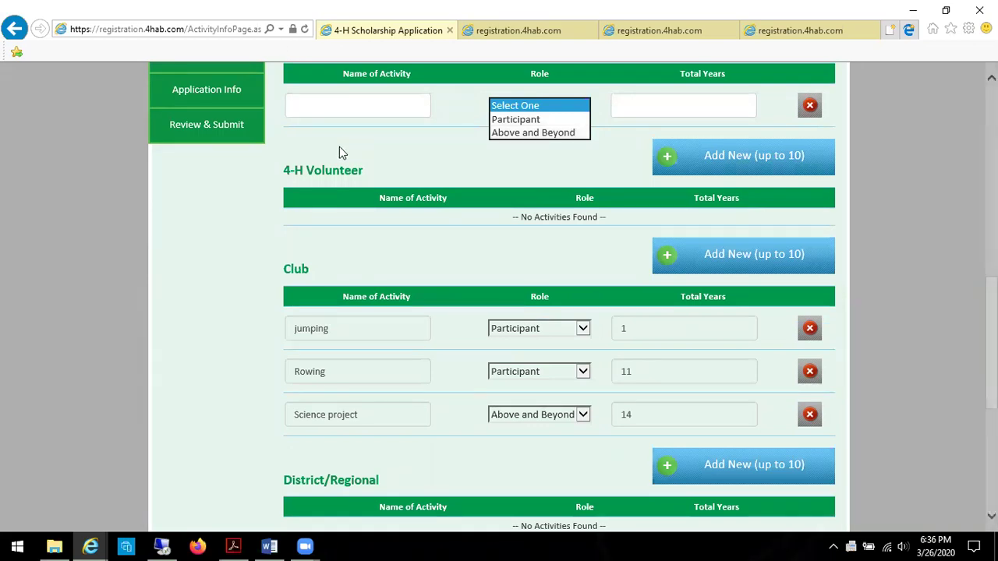
{"action": "scroll", "coordinate": [573, 297], "scroll_direction": "up", "scroll_amount": 2}
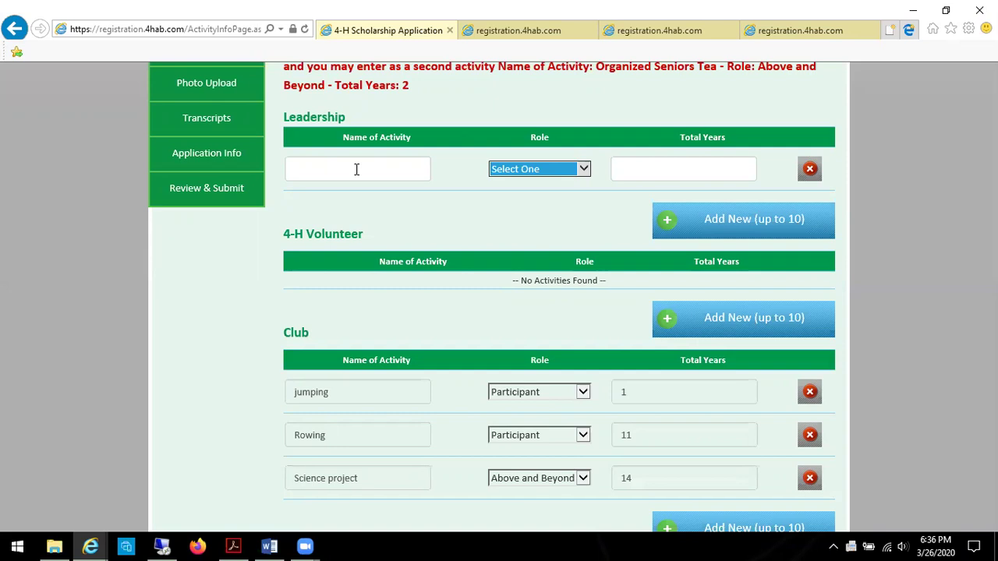
{"action": "left_click", "coordinate": [585, 171]}
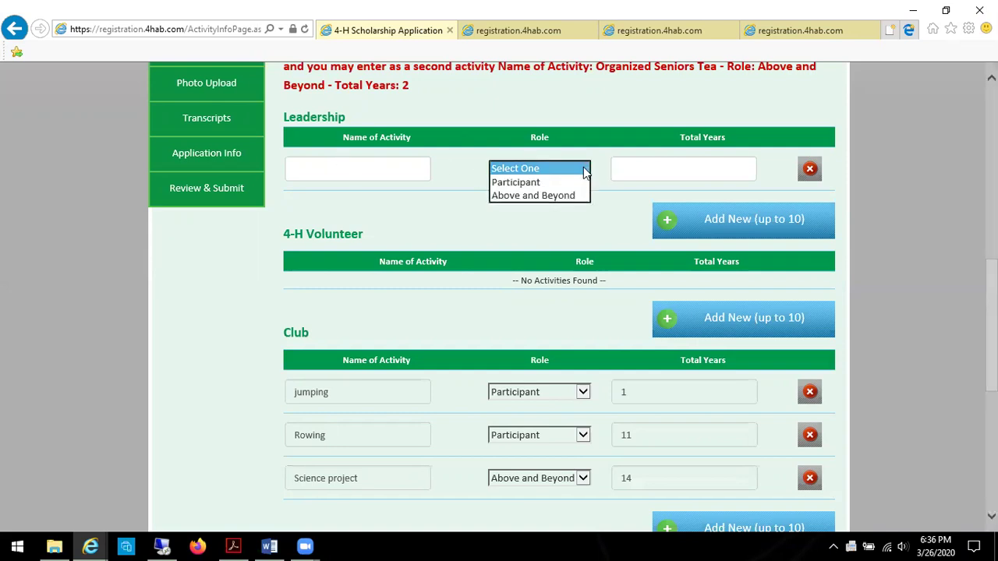
{"action": "left_click", "coordinate": [545, 195]}
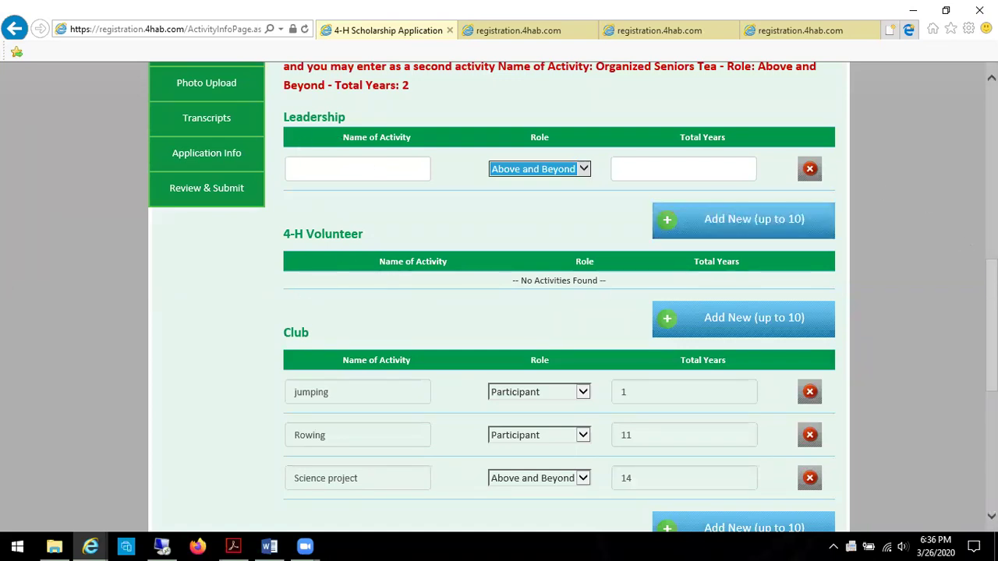
- Examine the Activity Record categories from Leadership to Provincial/National, including the Club entries and the blank Leadership activity name
{"action": "scroll", "coordinate": [991, 324], "scroll_direction": "up", "scroll_amount": 1}
{"action": "scroll", "coordinate": [573, 299], "scroll_direction": "down", "scroll_amount": 3}
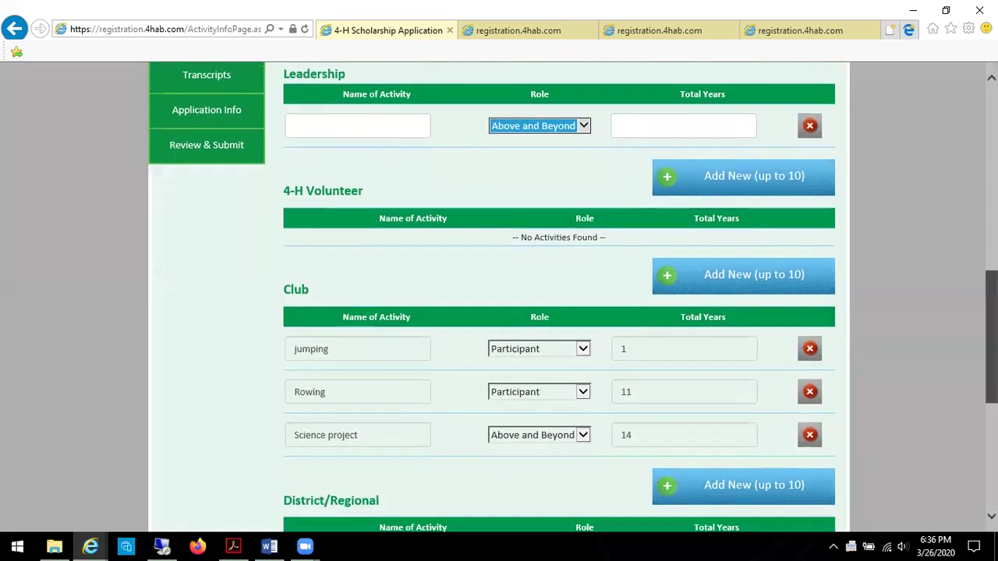
{"action": "scroll", "coordinate": [574, 299], "scroll_direction": "down", "scroll_amount": 3}
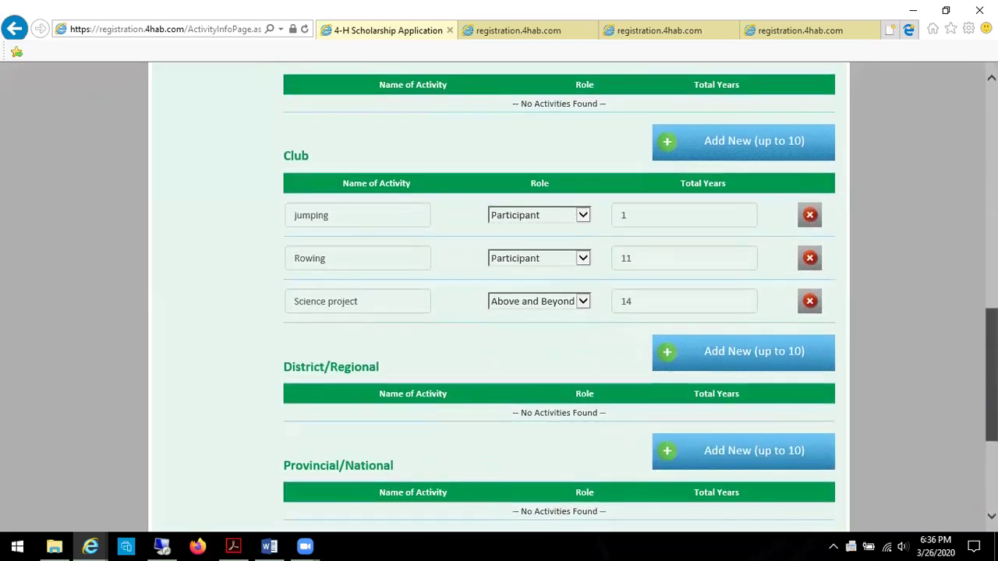
{"action": "scroll", "coordinate": [573, 298], "scroll_direction": "down", "scroll_amount": 2}
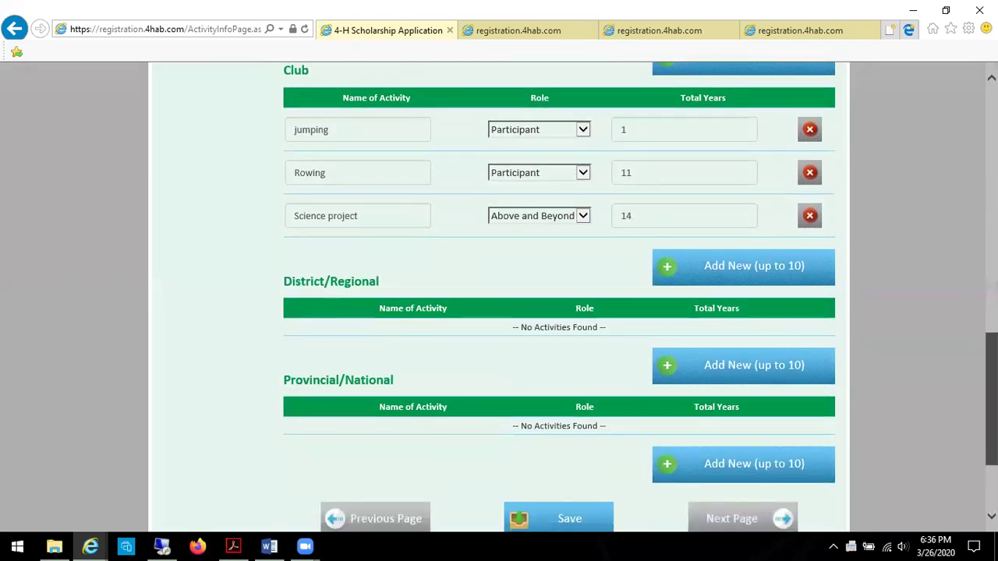
{"action": "scroll", "coordinate": [573, 299], "scroll_direction": "up", "scroll_amount": 1}
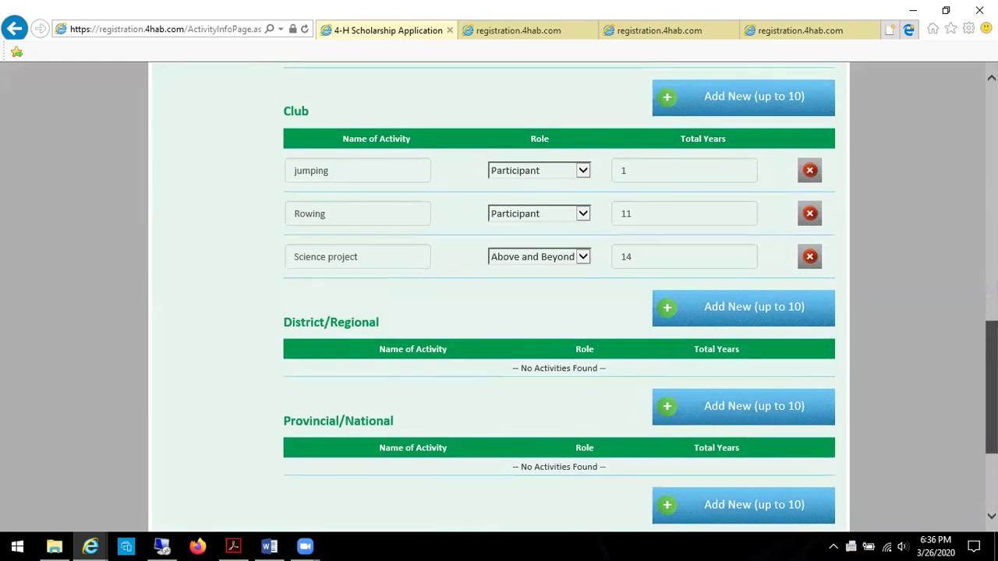
{"action": "scroll", "coordinate": [558, 299], "scroll_direction": "up", "scroll_amount": 2}
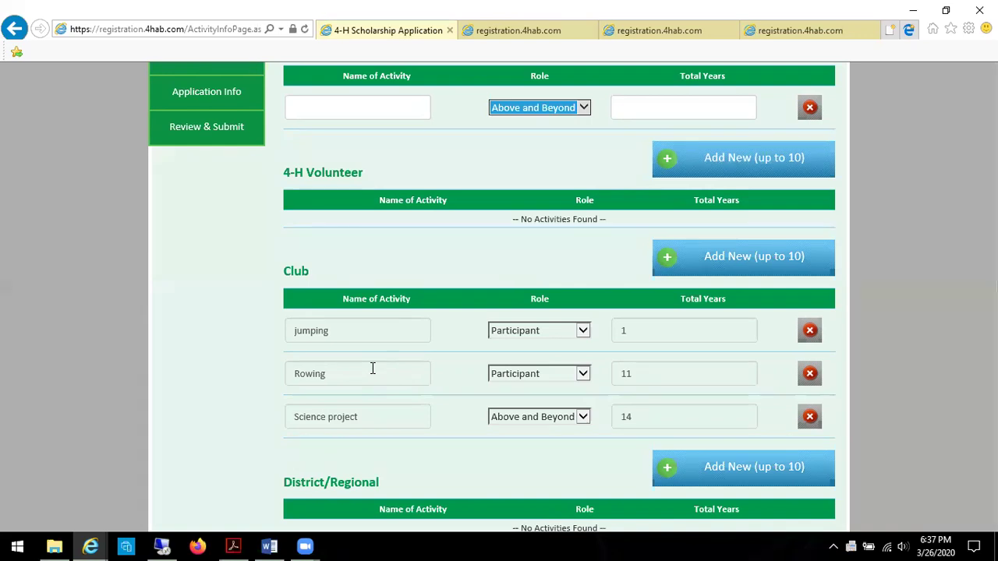
{"action": "left_click", "coordinate": [337, 110]}
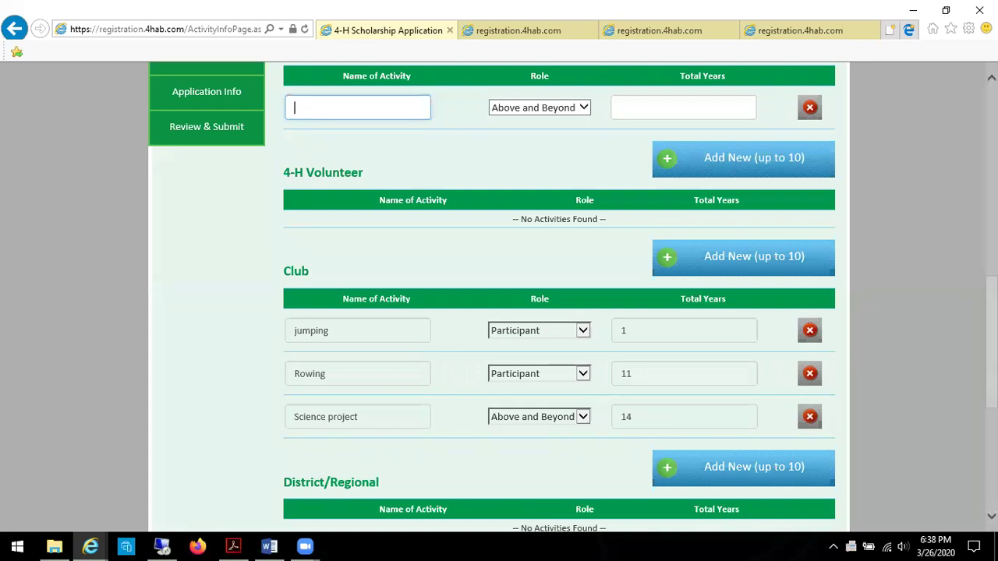
{"action": "scroll", "coordinate": [573, 296], "scroll_direction": "down", "scroll_amount": 1}
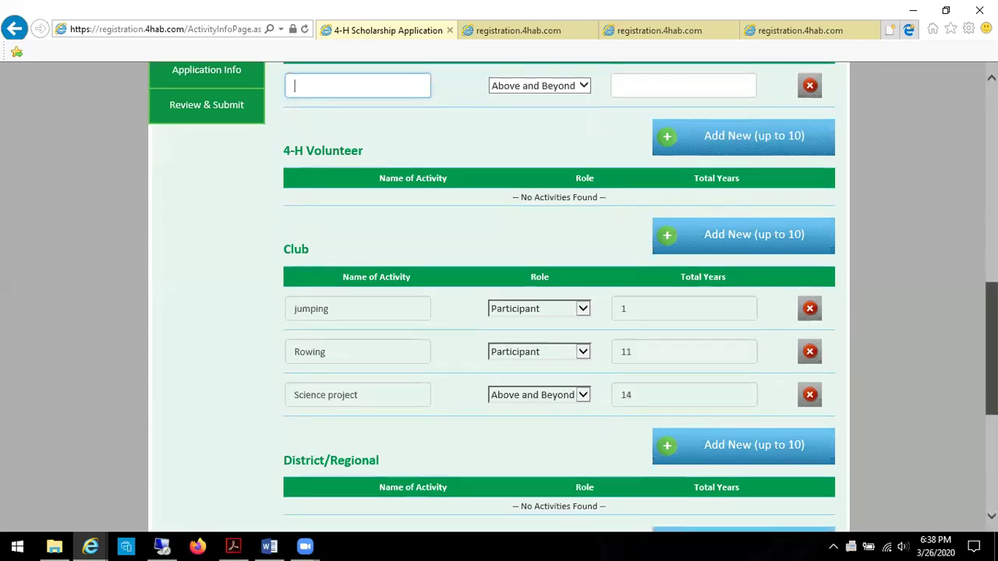
{"action": "scroll", "coordinate": [242, 222], "scroll_direction": "up", "scroll_amount": 5}
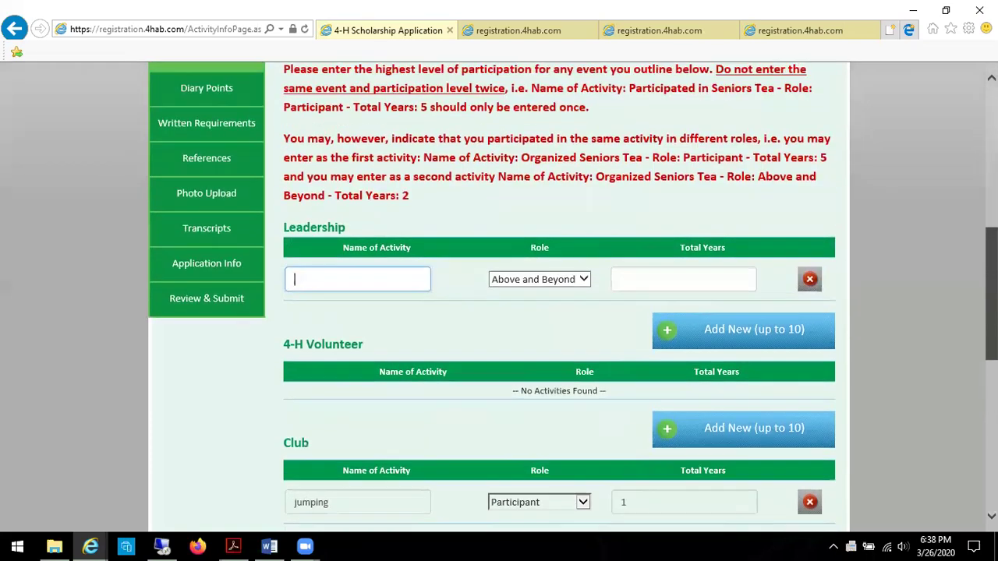
- Revisit the Speaking / Demos page to check the public speaking and demonstration years, and return to the Activity Record page
{"action": "left_click", "coordinate": [241, 222]}
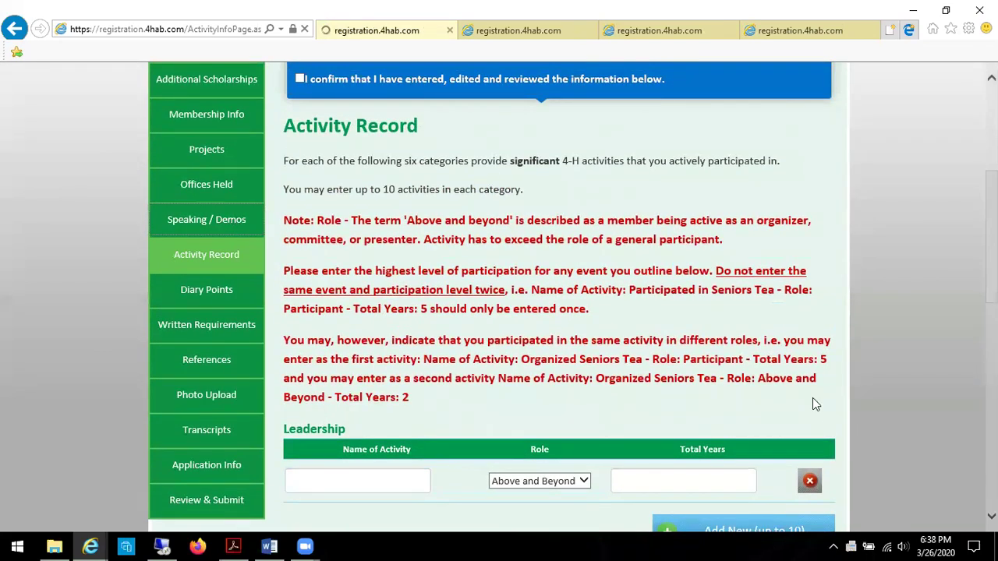
{"action": "scroll", "coordinate": [499, 297], "scroll_direction": "down", "scroll_amount": 4}
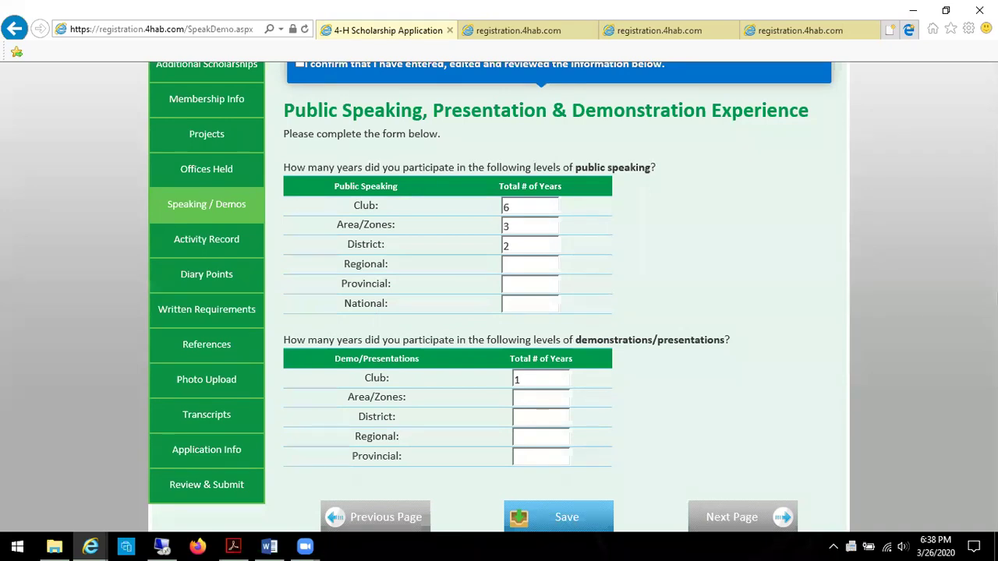
{"action": "left_click", "coordinate": [200, 241]}
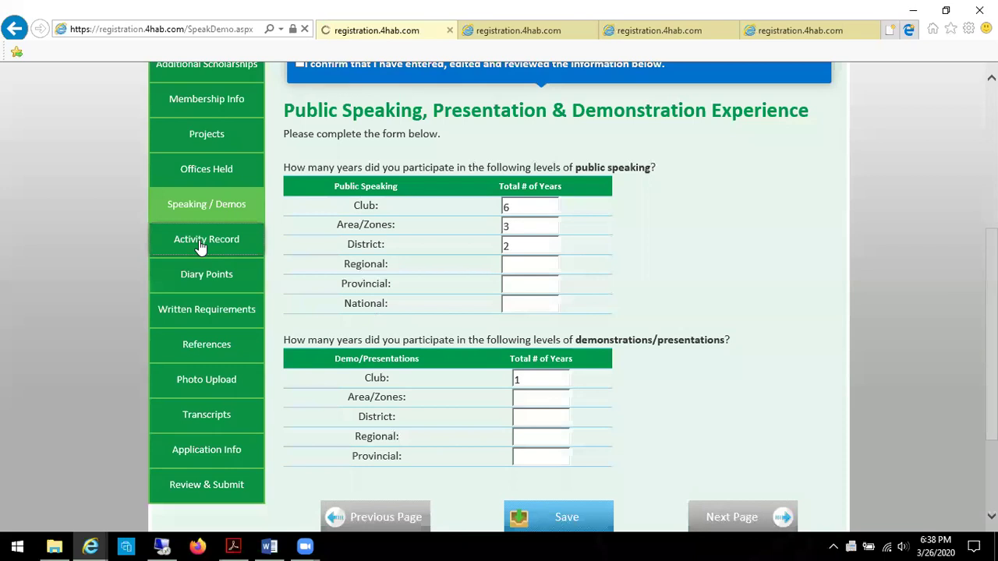
- Examine the Activity Record's notes on roles and duplicate events, together with its Leadership, 4-H Volunteer, Club, District/Regional and Provincial/National tables
{"action": "scroll", "coordinate": [573, 298], "scroll_direction": "down", "scroll_amount": 6}
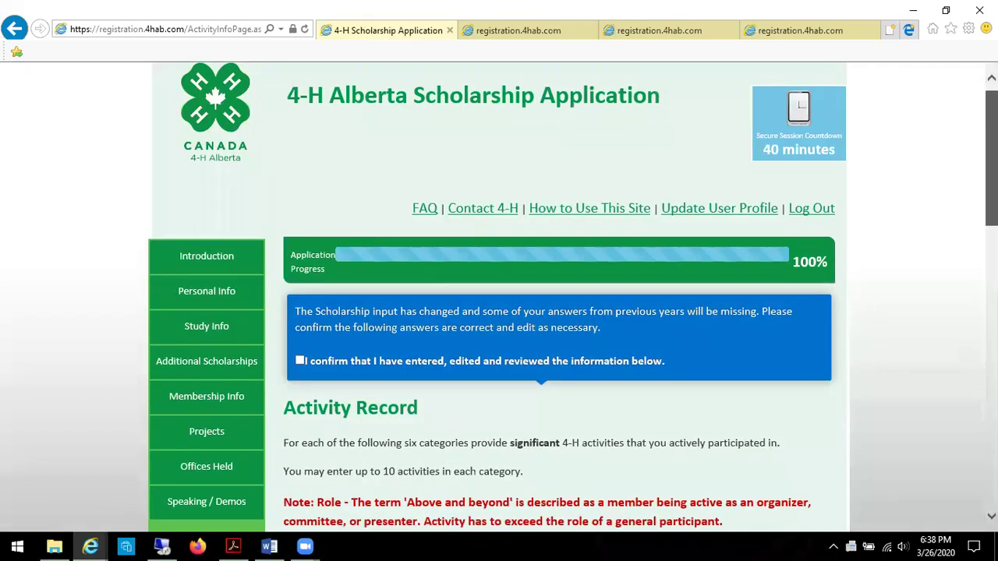
{"action": "scroll", "coordinate": [558, 298], "scroll_direction": "down", "scroll_amount": 3}
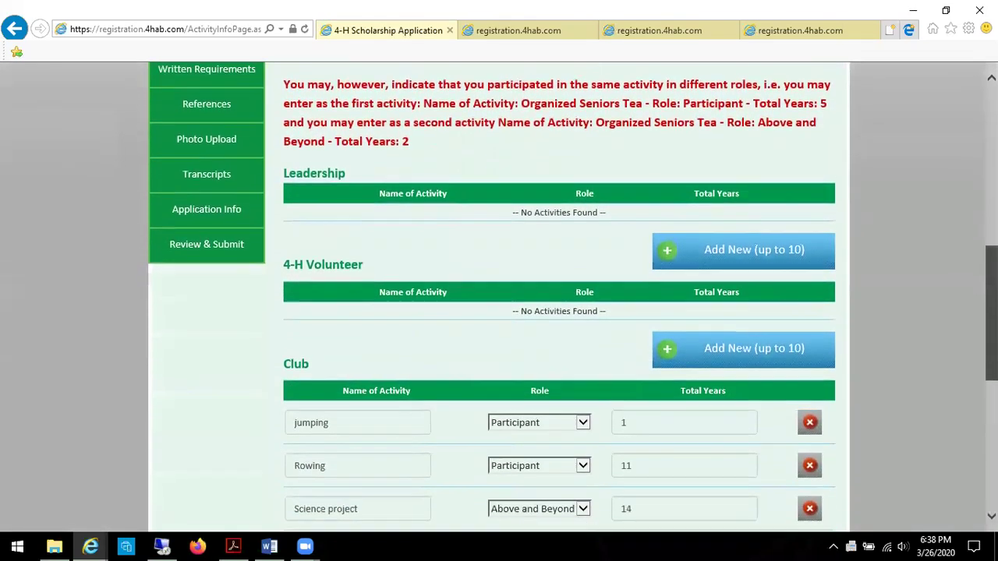
{"action": "scroll", "coordinate": [558, 297], "scroll_direction": "down", "scroll_amount": 1}
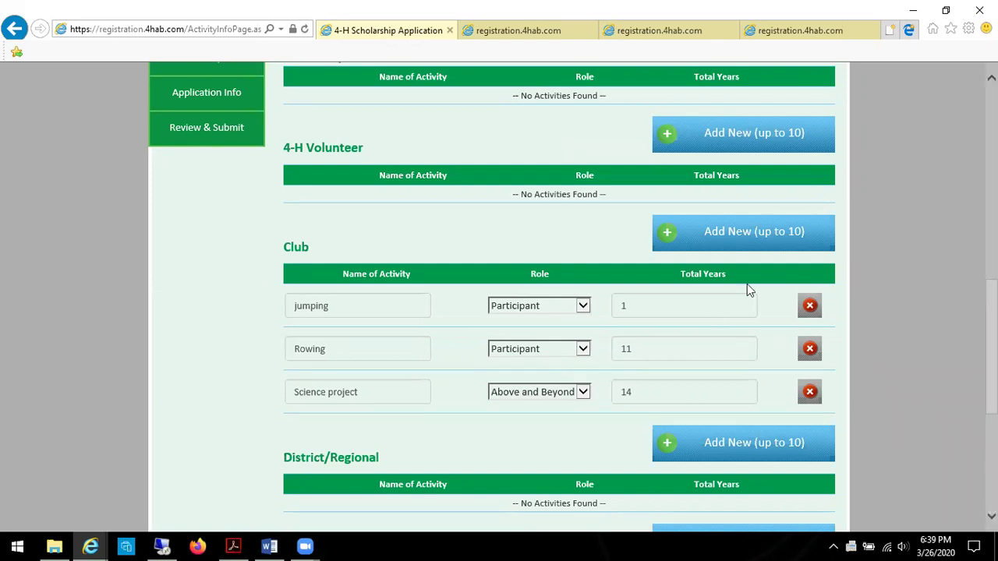
{"action": "scroll", "coordinate": [558, 296], "scroll_direction": "down", "scroll_amount": 3}
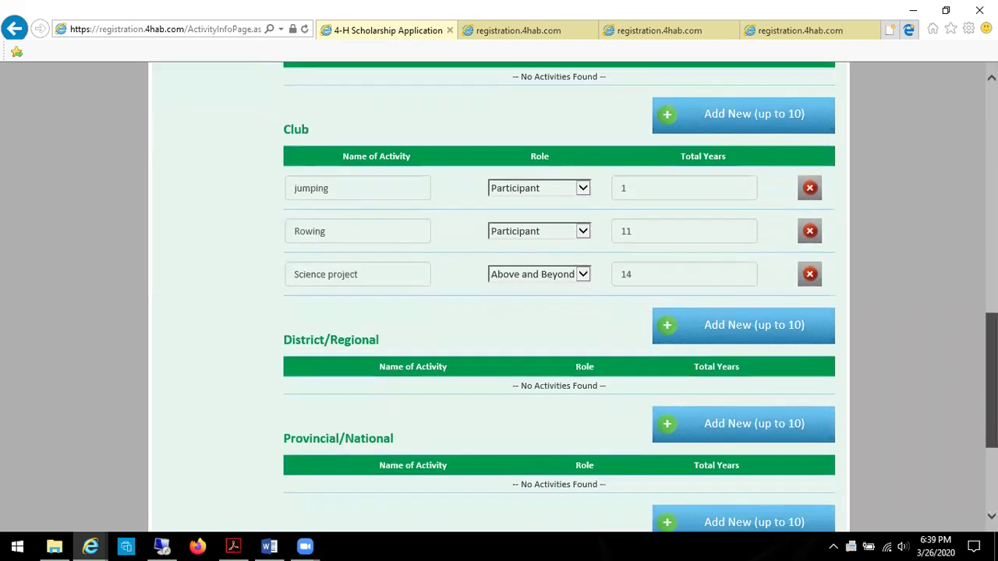
{"action": "scroll", "coordinate": [558, 296], "scroll_direction": "up", "scroll_amount": 2}
{"action": "scroll", "coordinate": [699, 288], "scroll_direction": "up", "scroll_amount": 4}
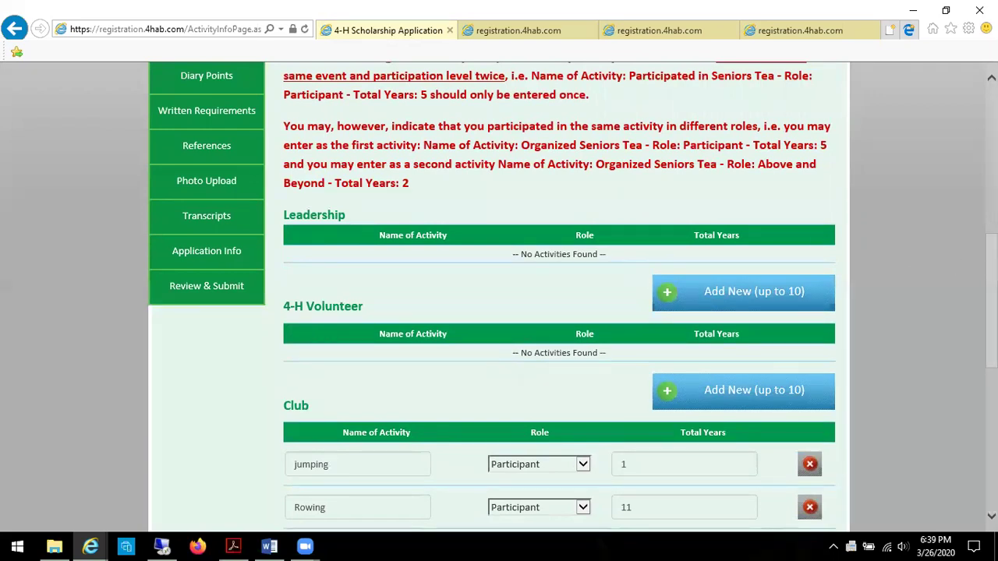
{"action": "scroll", "coordinate": [558, 296], "scroll_direction": "up", "scroll_amount": 2}
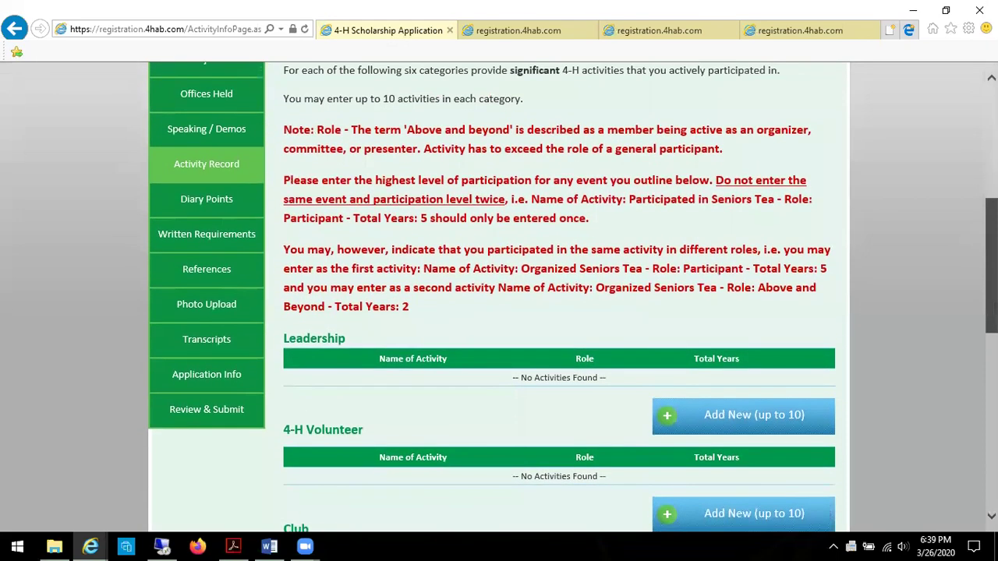
{"action": "scroll", "coordinate": [559, 297], "scroll_direction": "down", "scroll_amount": 1}
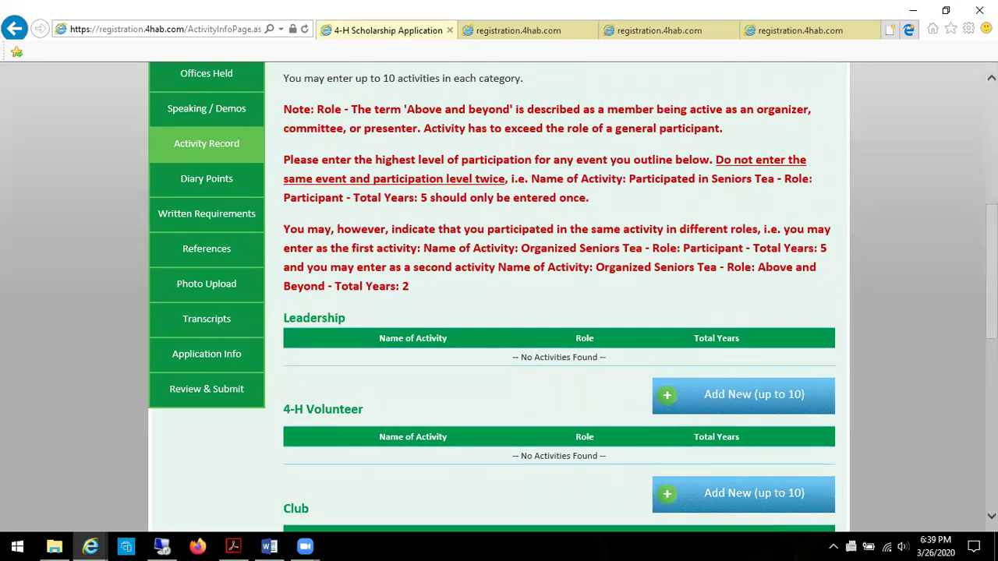
{"action": "scroll", "coordinate": [558, 297], "scroll_direction": "down", "scroll_amount": 5}
{"action": "scroll", "coordinate": [707, 395], "scroll_direction": "down", "scroll_amount": 2}
- Go on to the Diary Points page and examine its notes on incomplete years and the list of yearly diary points
{"action": "left_click", "coordinate": [719, 428]}
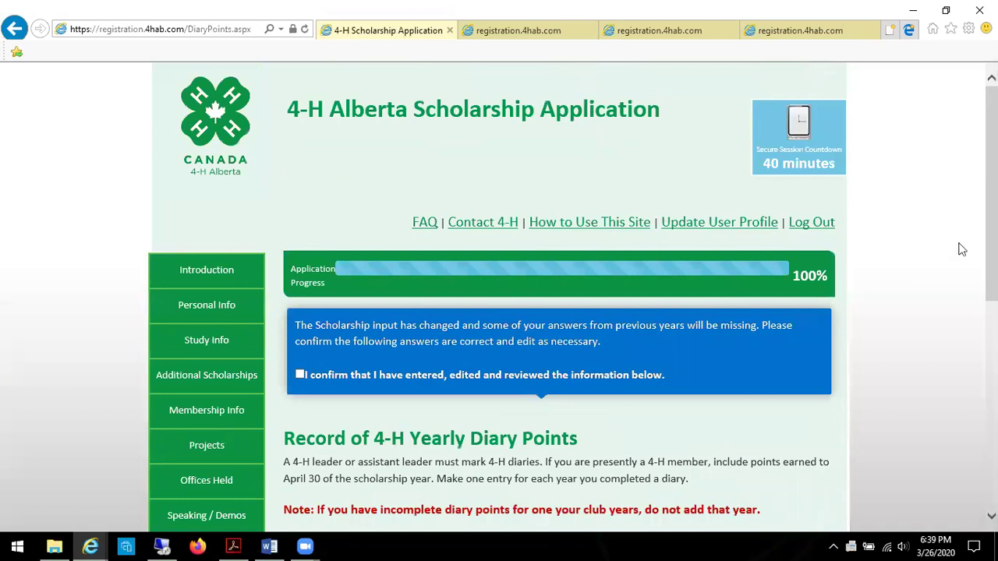
{"action": "scroll", "coordinate": [558, 296], "scroll_direction": "down", "scroll_amount": 3}
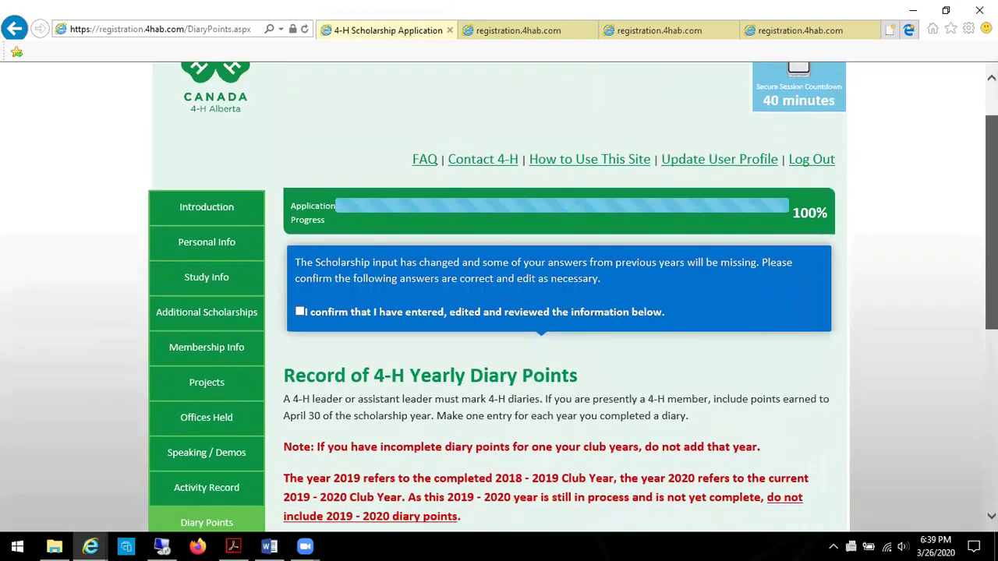
{"action": "scroll", "coordinate": [376, 261], "scroll_direction": "down", "scroll_amount": 1}
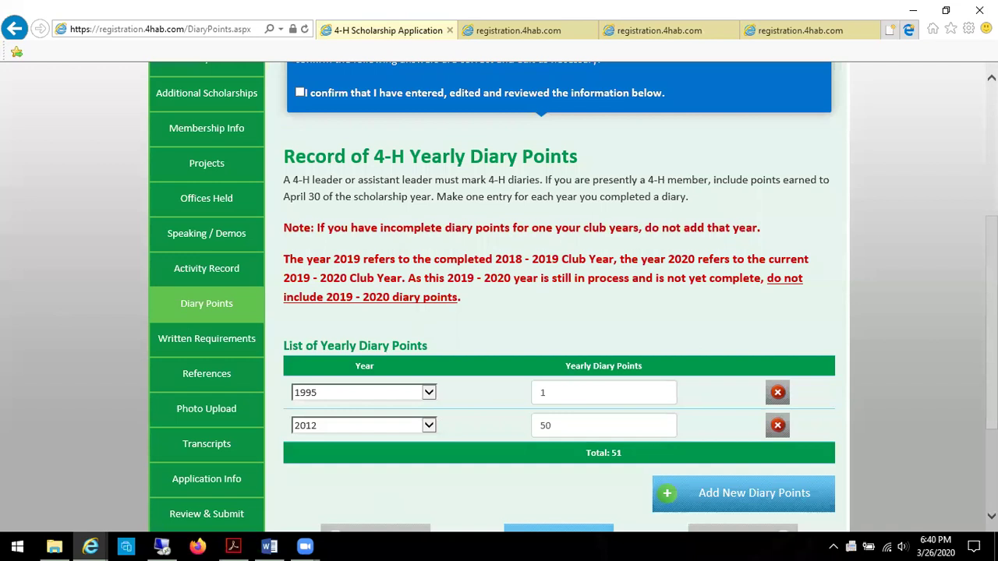
{"action": "scroll", "coordinate": [499, 296], "scroll_direction": "down", "scroll_amount": 2}
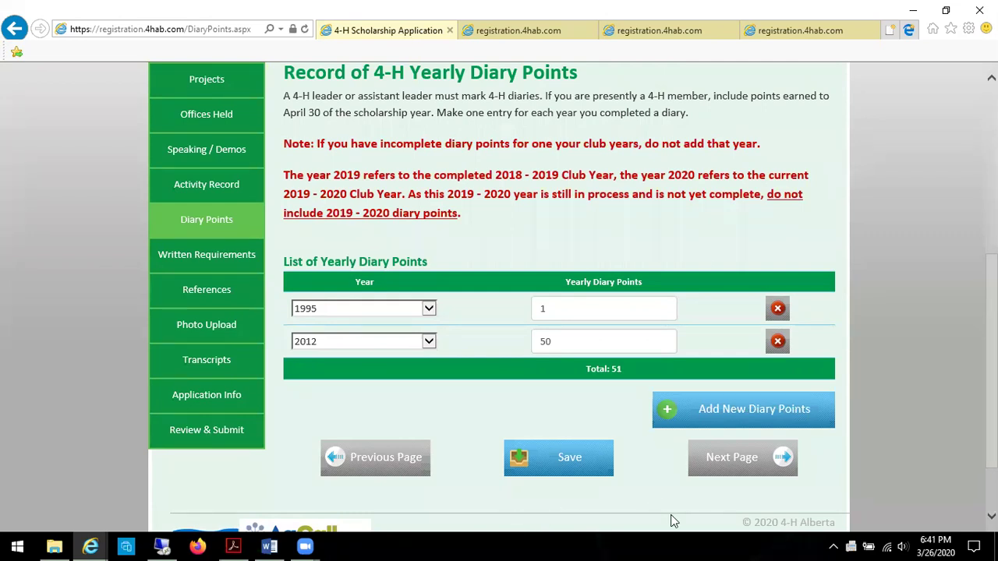
- Advance to the Written Requirements page and set the browser zoom to 75%
{"action": "left_click", "coordinate": [718, 453]}
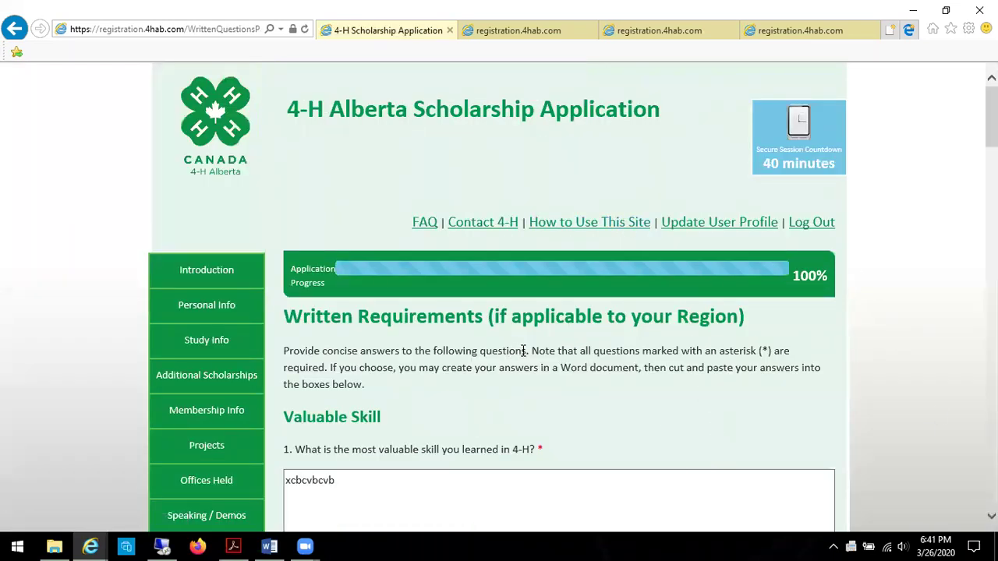
{"action": "scroll", "coordinate": [524, 351], "scroll_direction": "down", "scroll_amount": 3}
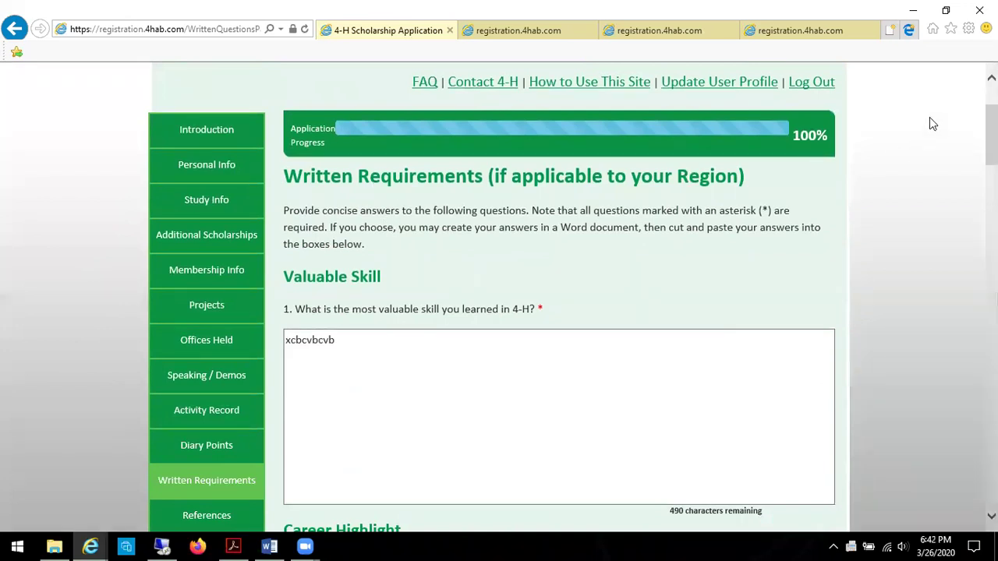
{"action": "left_click", "coordinate": [967, 29]}
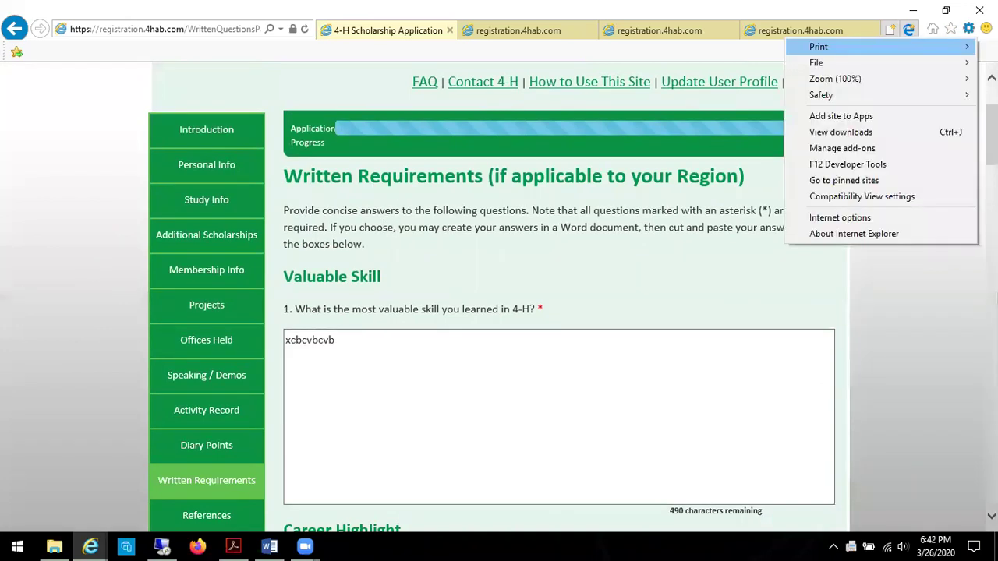
{"action": "mouse_move", "coordinate": [854, 78]}
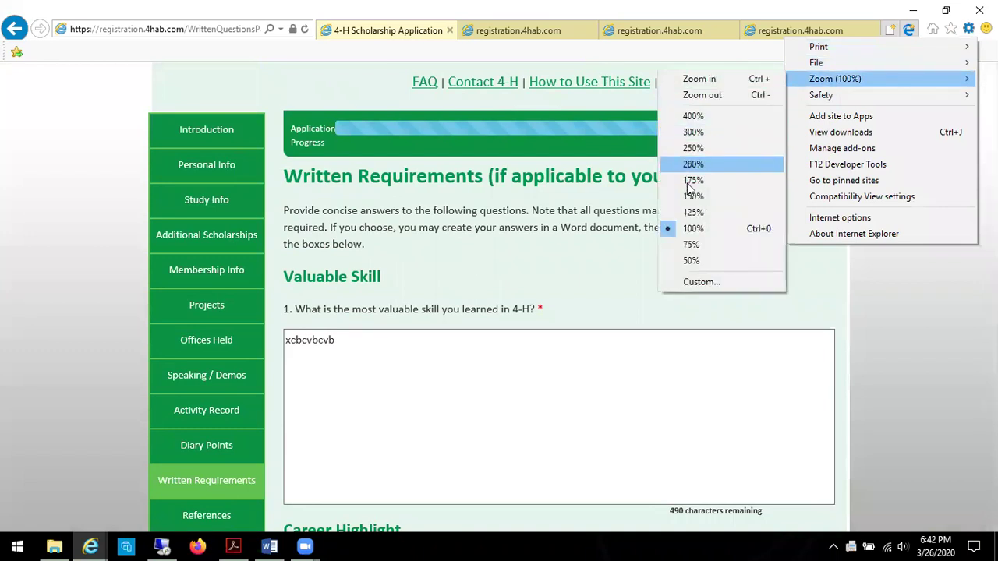
{"action": "left_click", "coordinate": [693, 244]}
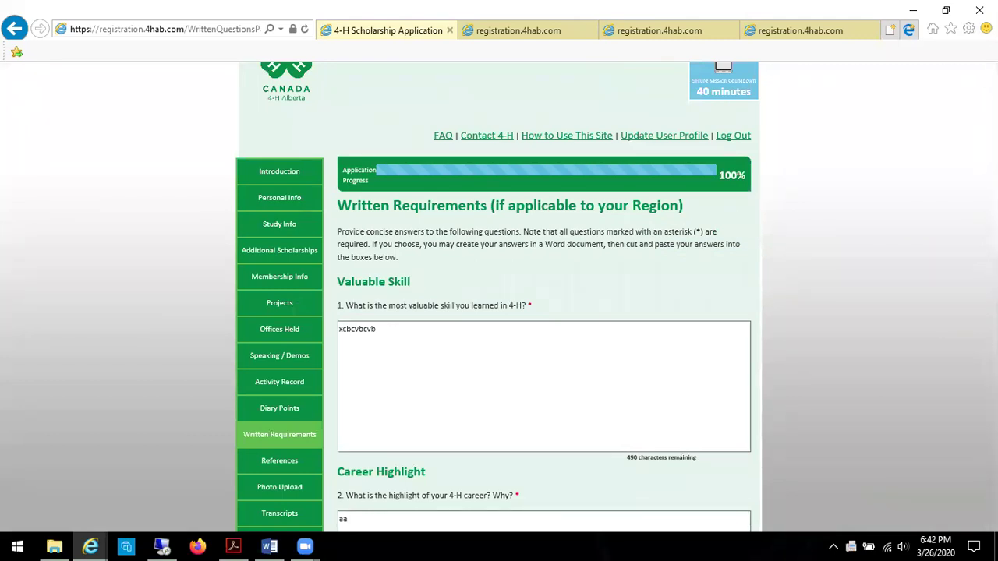
- Revisit the Additional Scholarships page to check the selected regional scholarship groups, and return to the Written Requirements page
{"action": "key", "text": "ctrl+a"}
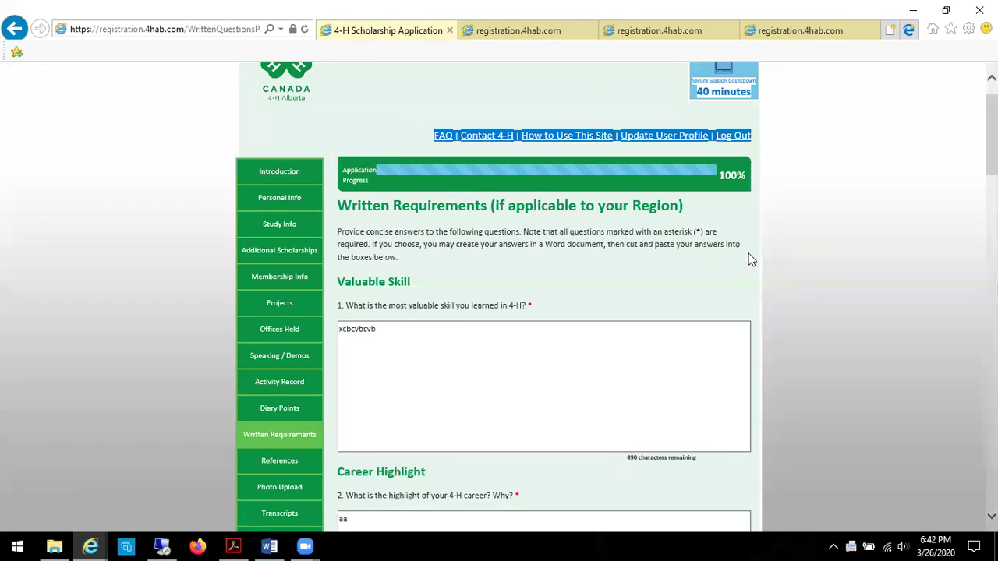
{"action": "scroll", "coordinate": [698, 248], "scroll_direction": "down", "scroll_amount": 3}
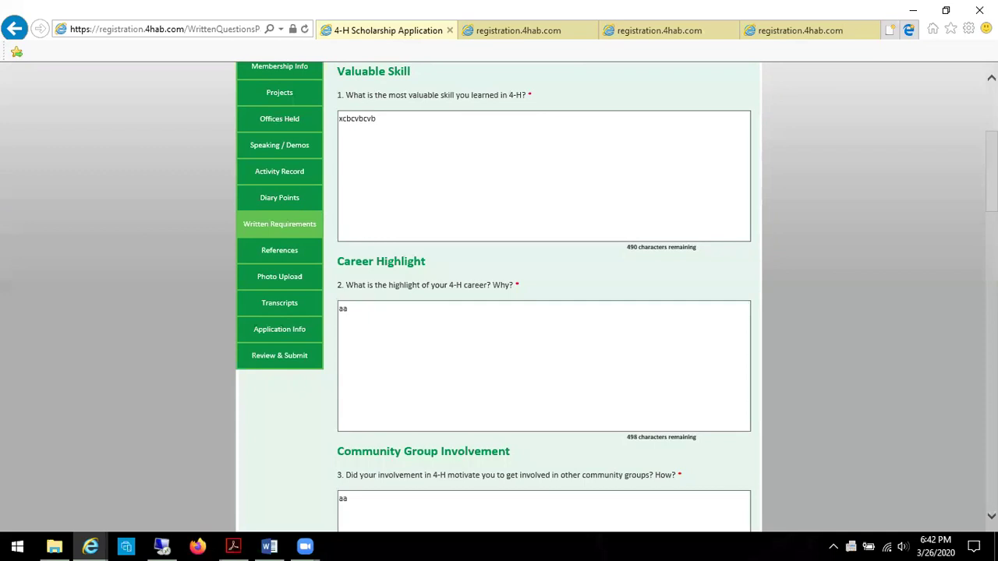
{"action": "scroll", "coordinate": [499, 297], "scroll_direction": "up", "scroll_amount": 2}
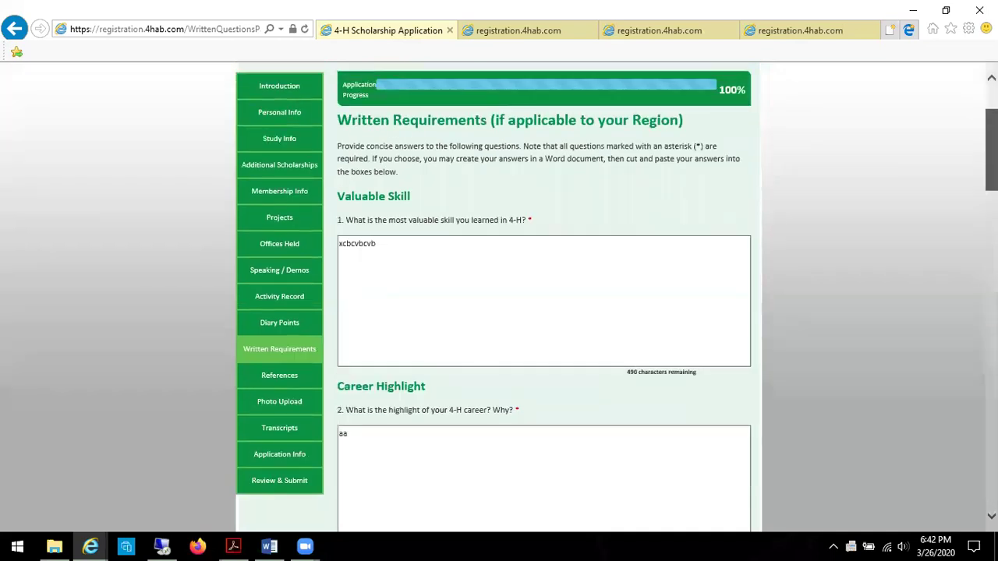
{"action": "left_click", "coordinate": [282, 165]}
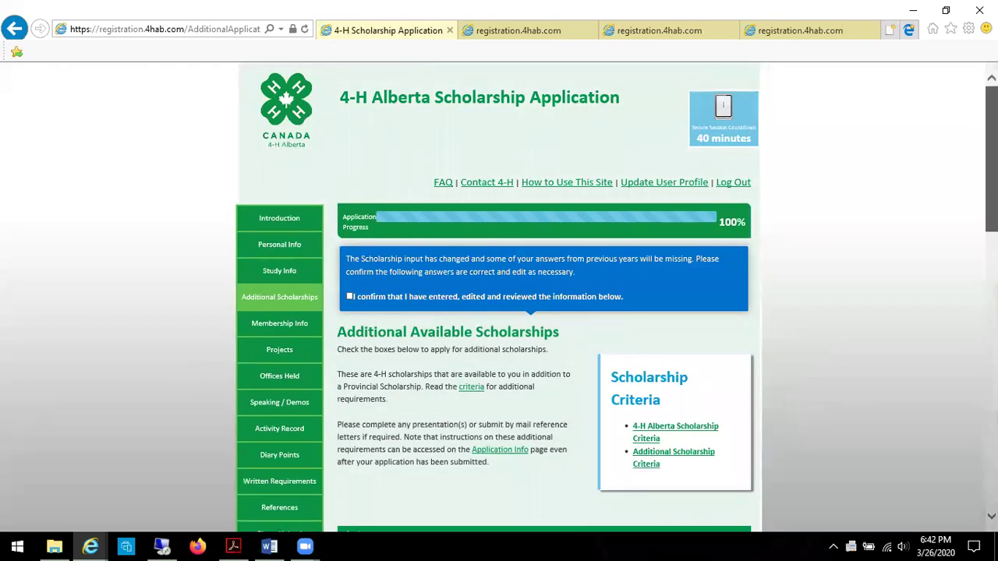
{"action": "scroll", "coordinate": [427, 484], "scroll_direction": "down", "scroll_amount": 2}
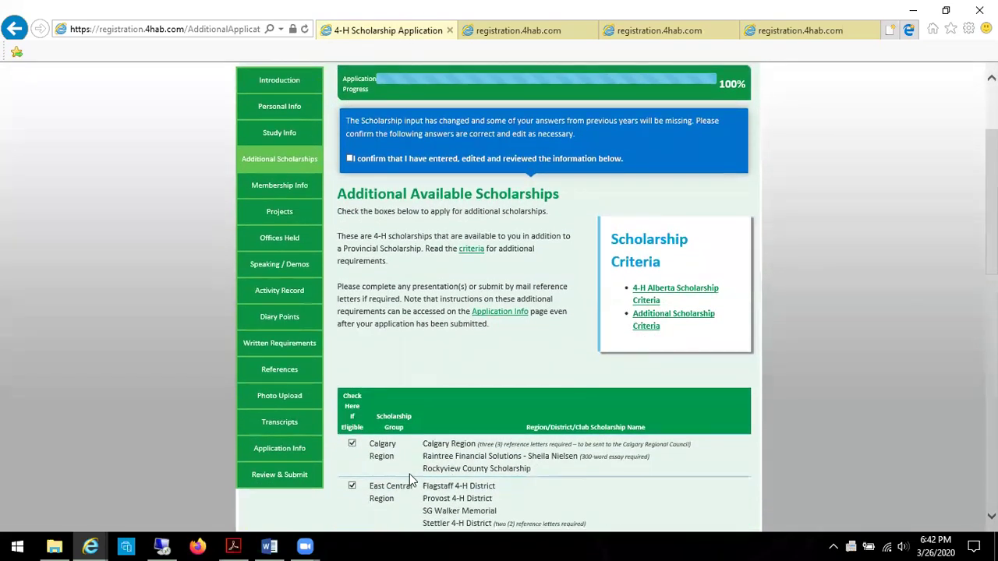
{"action": "left_click", "coordinate": [297, 350]}
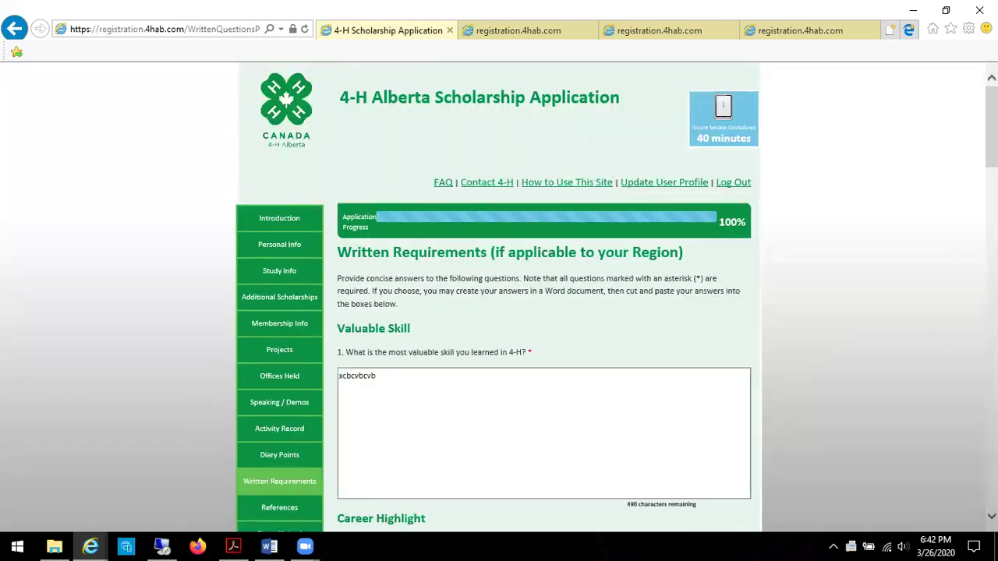
- Examine the Written Requirements questions on valuable skill, career highlight and community group involvement
{"action": "scroll", "coordinate": [499, 297], "scroll_direction": "down", "scroll_amount": 2}
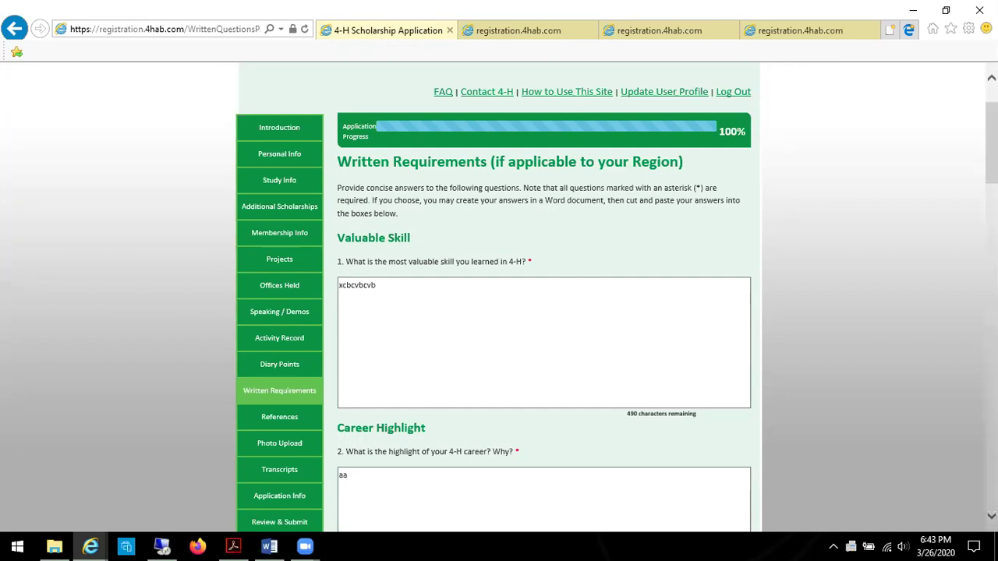
{"action": "scroll", "coordinate": [992, 156], "scroll_direction": "down", "scroll_amount": 2}
{"action": "scroll", "coordinate": [499, 297], "scroll_direction": "up", "scroll_amount": 1}
{"action": "scroll", "coordinate": [499, 296], "scroll_direction": "down", "scroll_amount": 2}
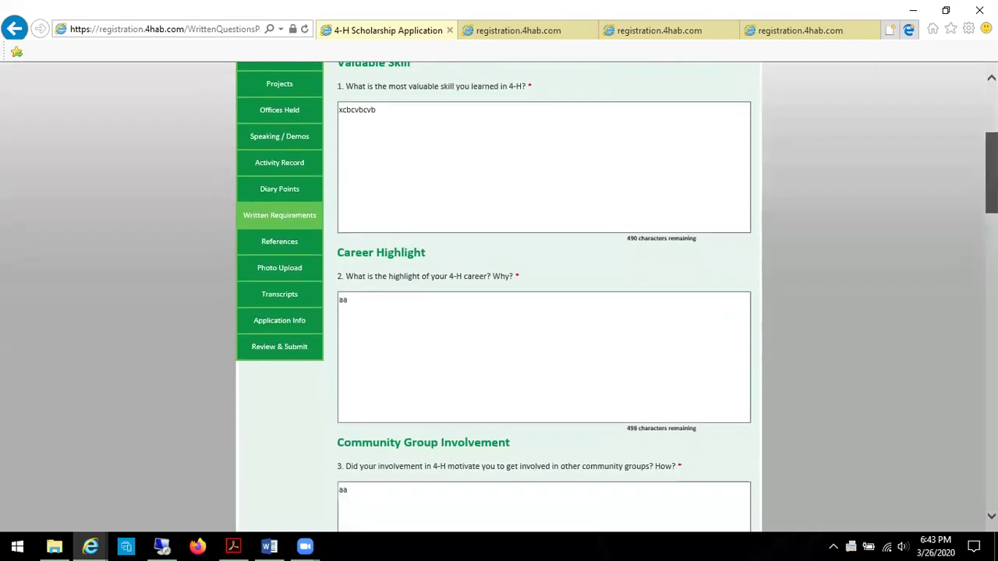
{"action": "scroll", "coordinate": [499, 297], "scroll_direction": "down", "scroll_amount": 2}
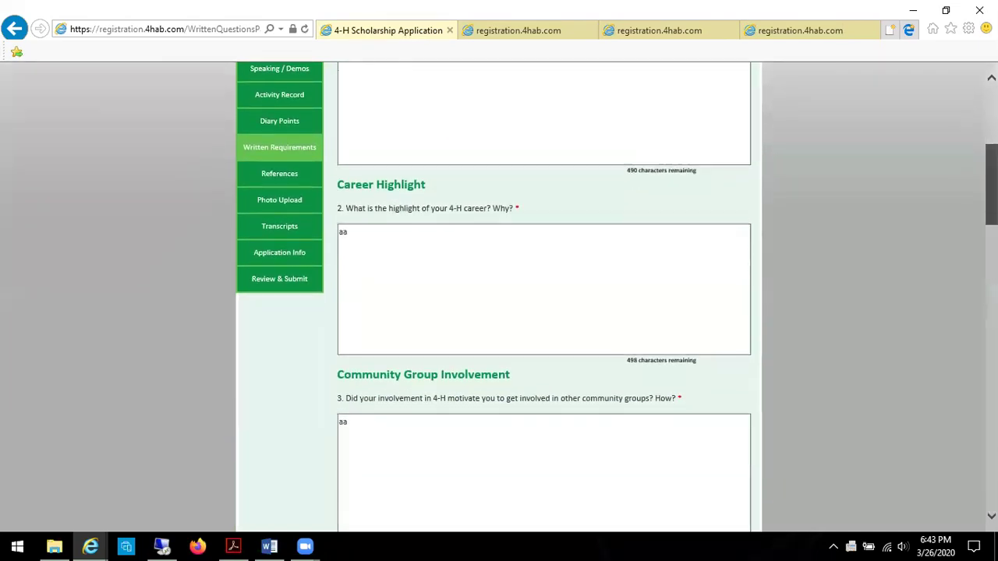
{"action": "scroll", "coordinate": [544, 296], "scroll_direction": "down", "scroll_amount": 1}
{"action": "scroll", "coordinate": [499, 296], "scroll_direction": "down", "scroll_amount": 2}
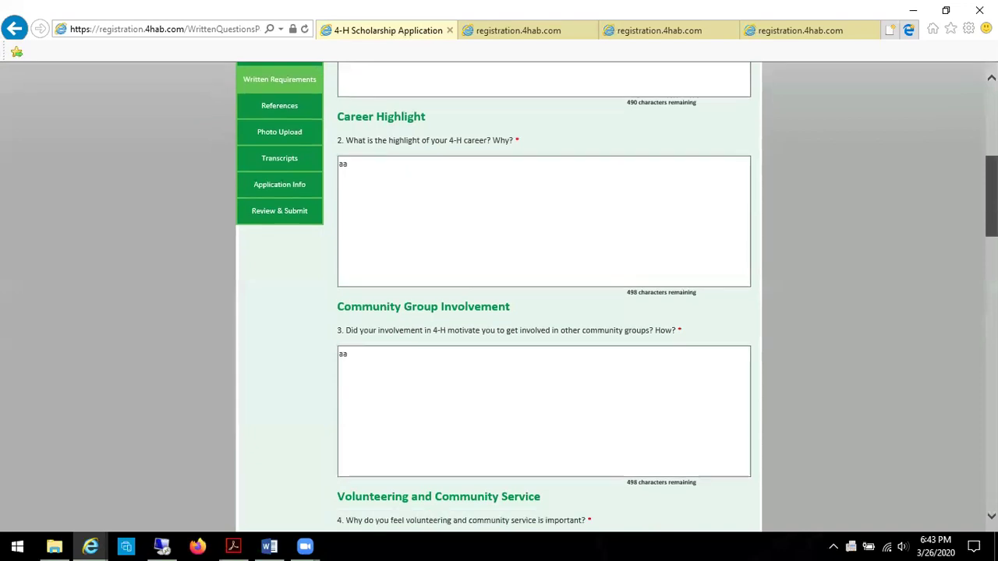
{"action": "scroll", "coordinate": [499, 297], "scroll_direction": "up", "scroll_amount": 6}
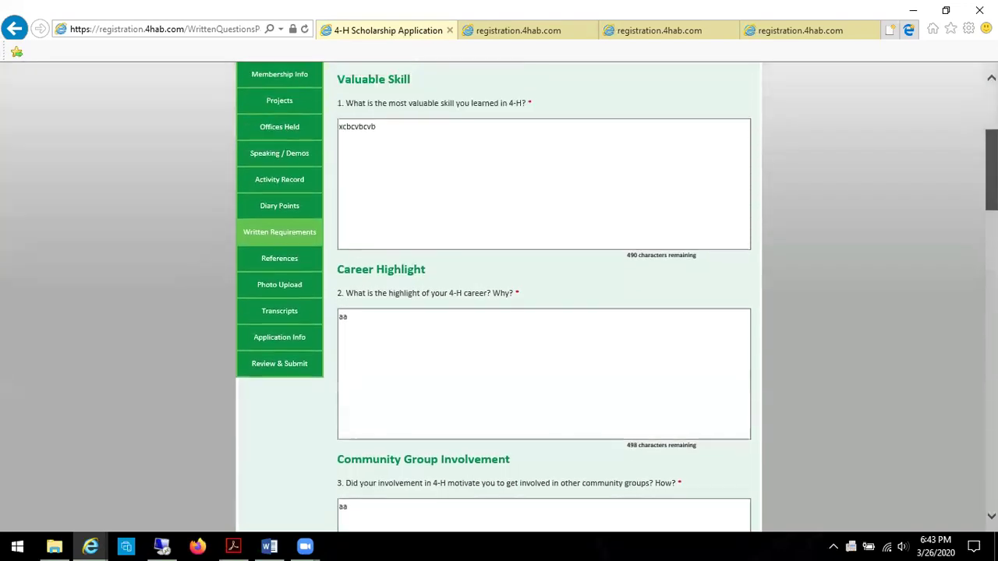
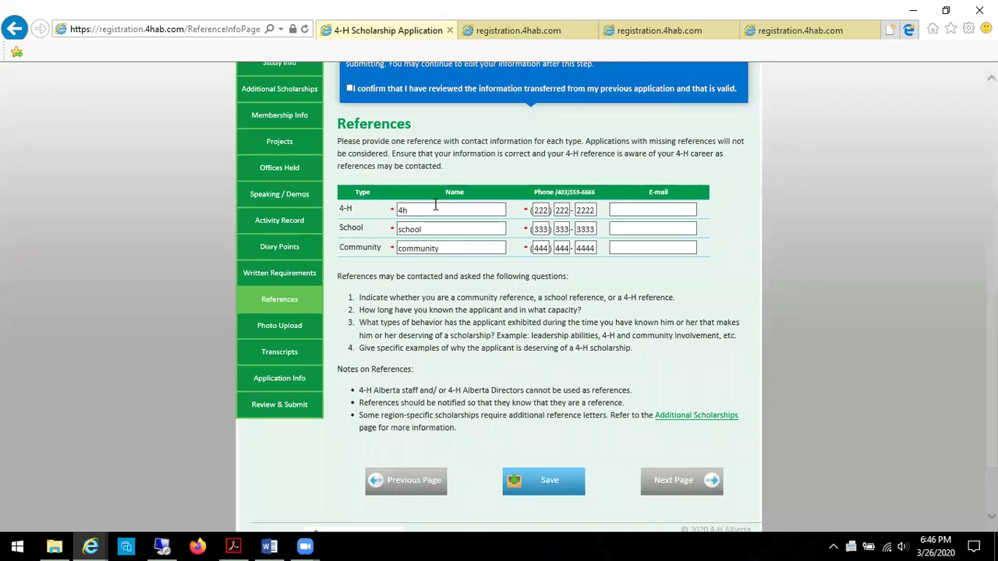
- Go on to Photo Upload to check its photo rules, and continue to Transcripts to read the high school and post-secondary instructions
{"action": "left_click", "coordinate": [689, 485]}
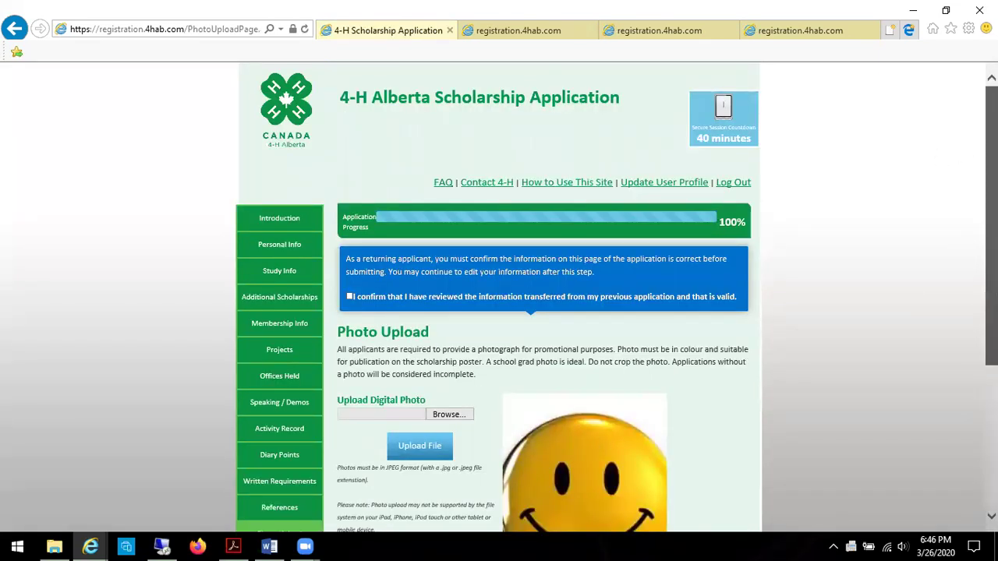
{"action": "scroll", "coordinate": [499, 297], "scroll_direction": "down", "scroll_amount": 3}
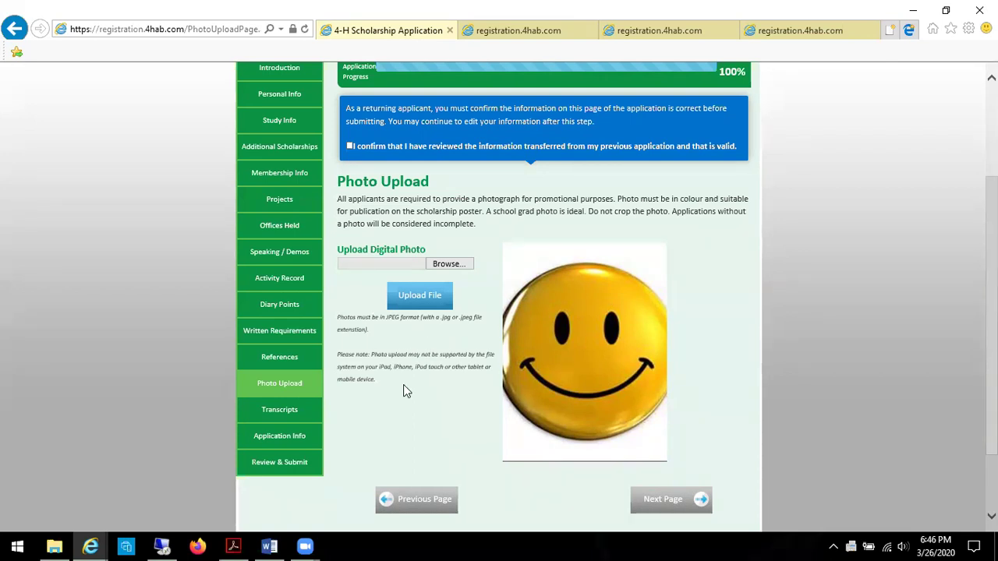
{"action": "left_click", "coordinate": [673, 505]}
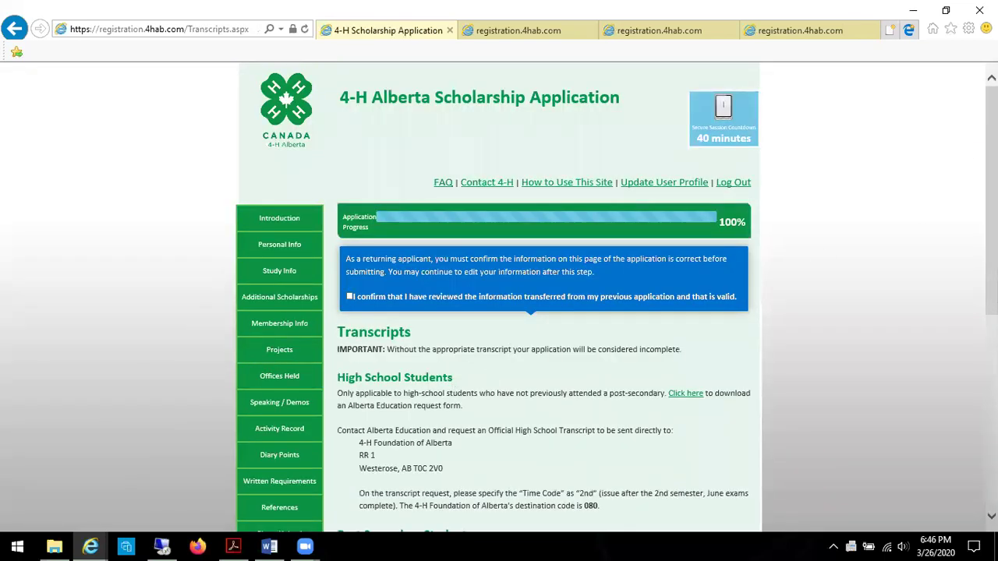
{"action": "scroll", "coordinate": [457, 390], "scroll_direction": "down", "scroll_amount": 1}
{"action": "scroll", "coordinate": [499, 297], "scroll_direction": "down", "scroll_amount": 3}
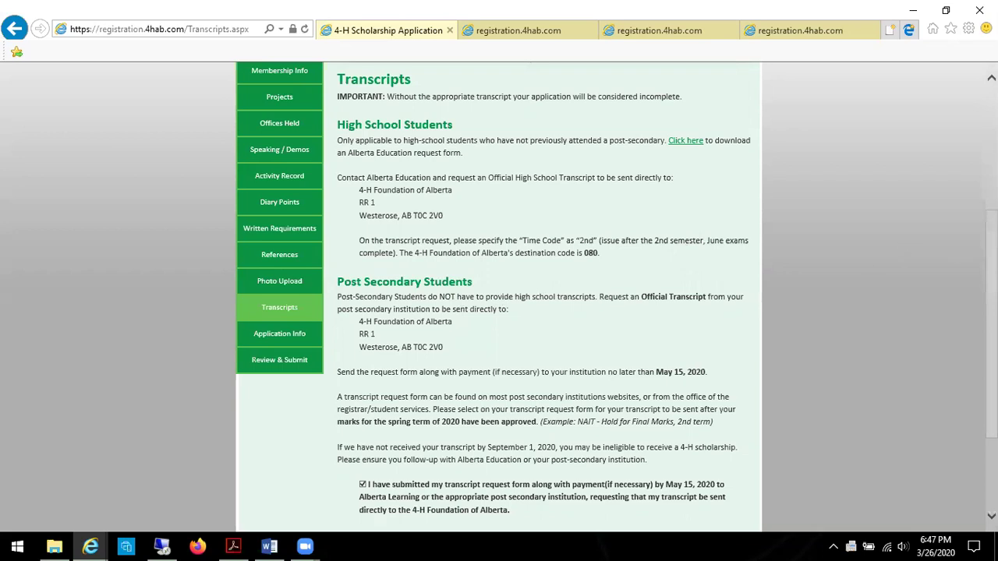
{"action": "scroll", "coordinate": [722, 274], "scroll_direction": "down", "scroll_amount": 2}
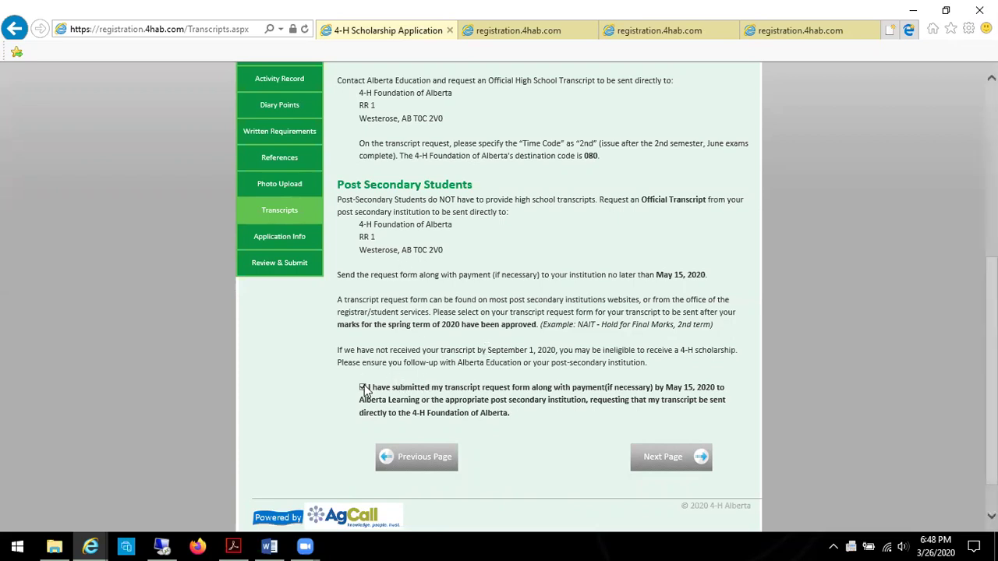
- Set the browser zoom to 100% on the Transcripts page
{"action": "left_click", "coordinate": [969, 28]}
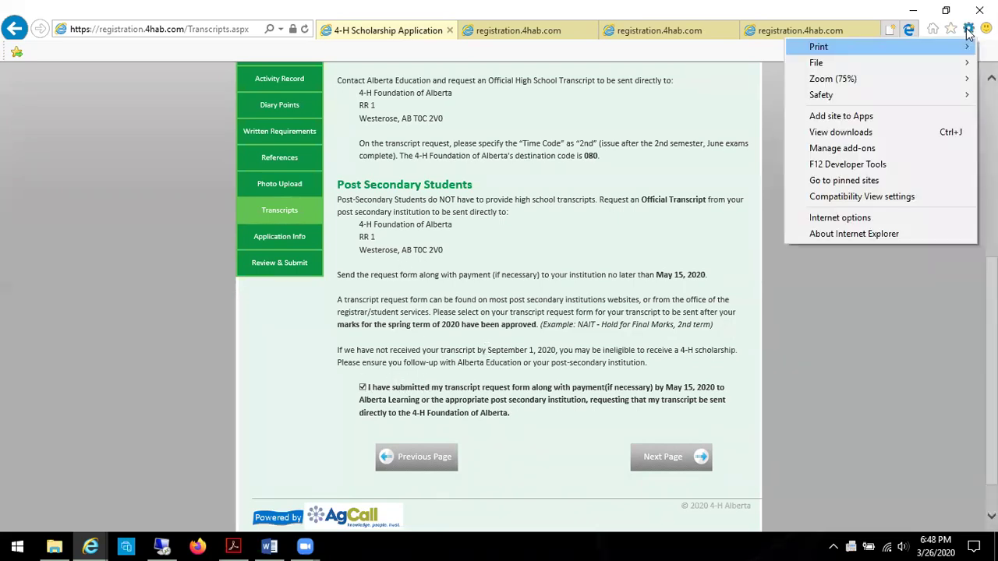
{"action": "mouse_move", "coordinate": [858, 78]}
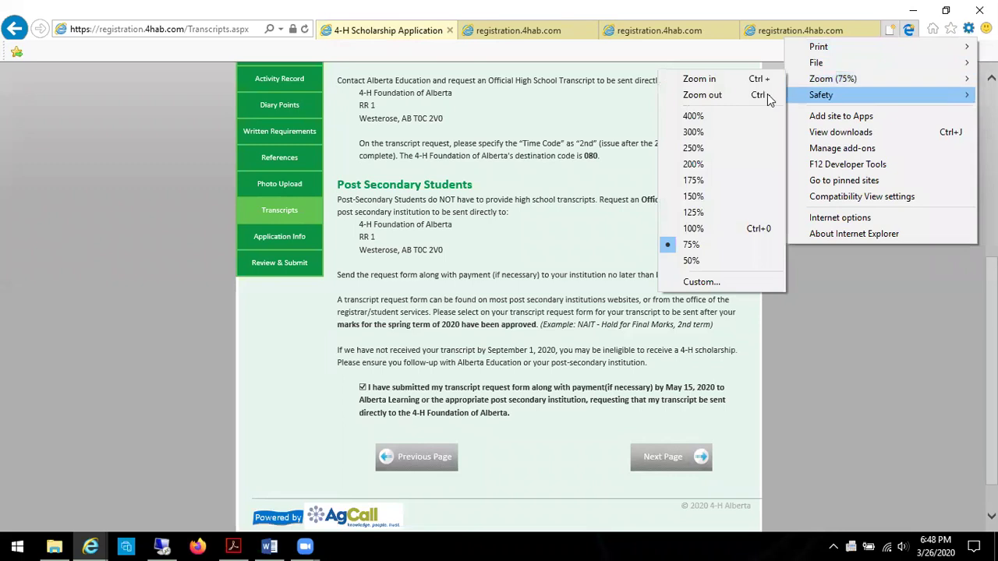
{"action": "left_click", "coordinate": [691, 229]}
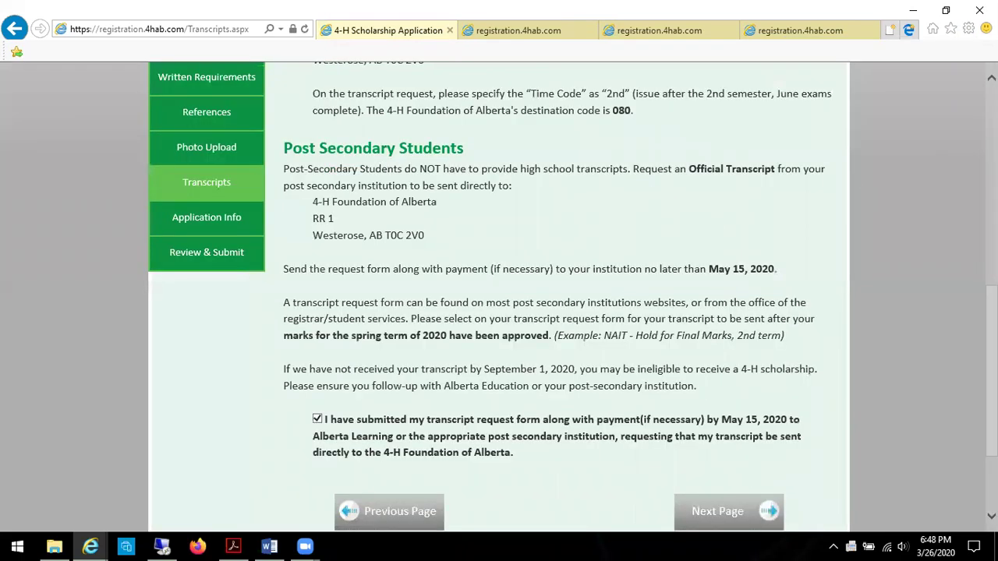
{"action": "scroll", "coordinate": [470, 332], "scroll_direction": "down", "scroll_amount": 2}
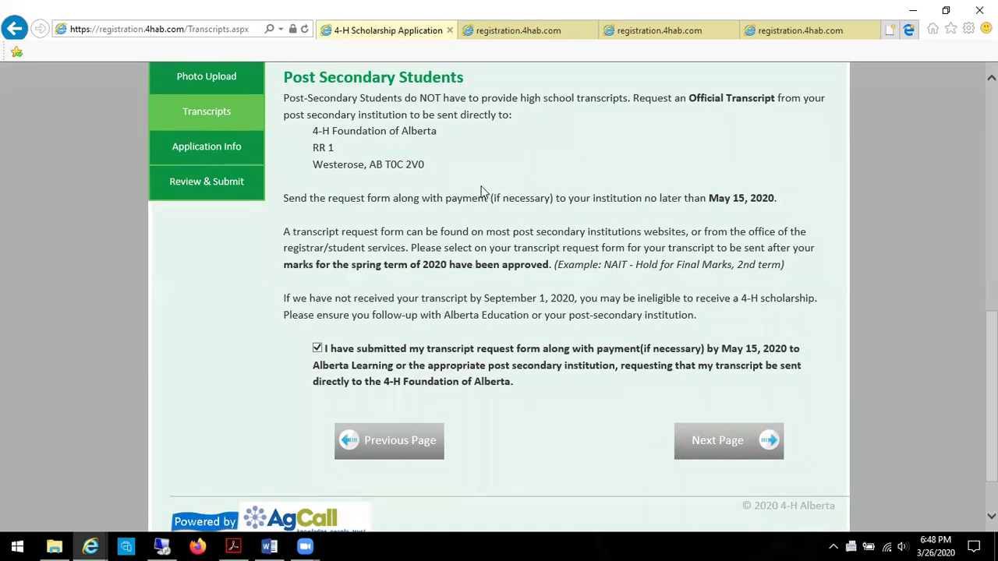
- Advance to the Application Information page and open the printer-friendly version of the complete application
{"action": "left_click", "coordinate": [726, 442]}
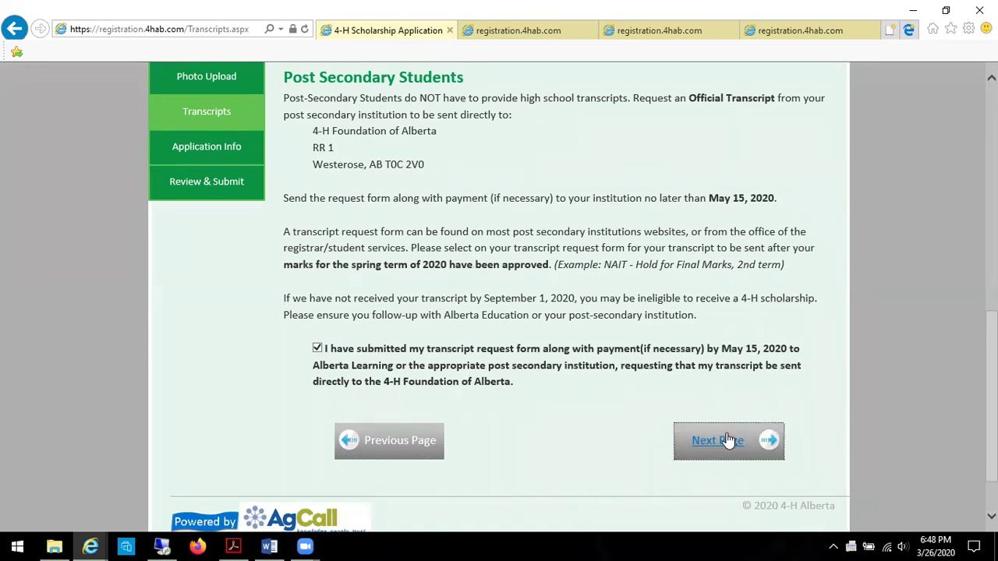
{"action": "left_click", "coordinate": [760, 443]}
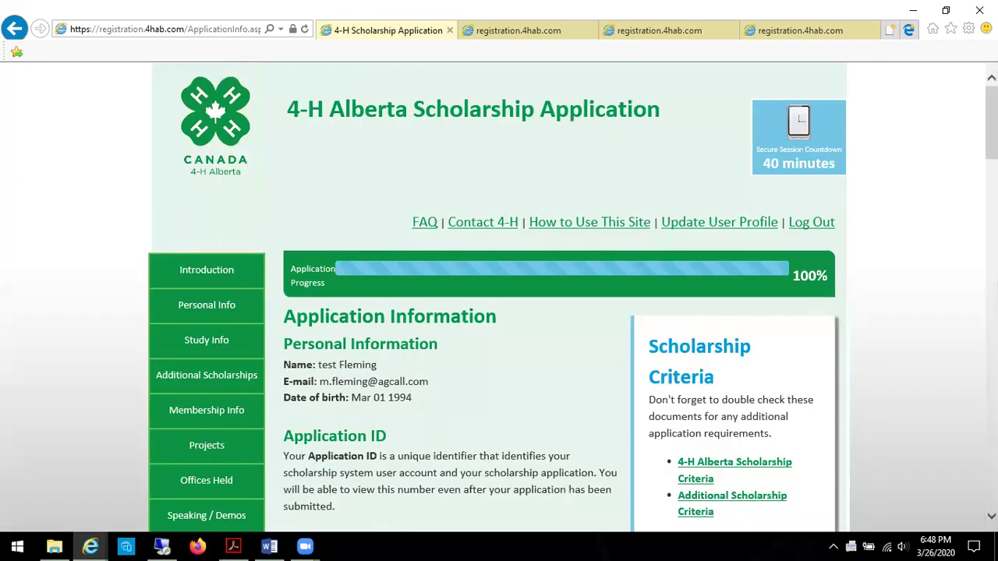
{"action": "scroll", "coordinate": [499, 296], "scroll_direction": "down", "scroll_amount": 3}
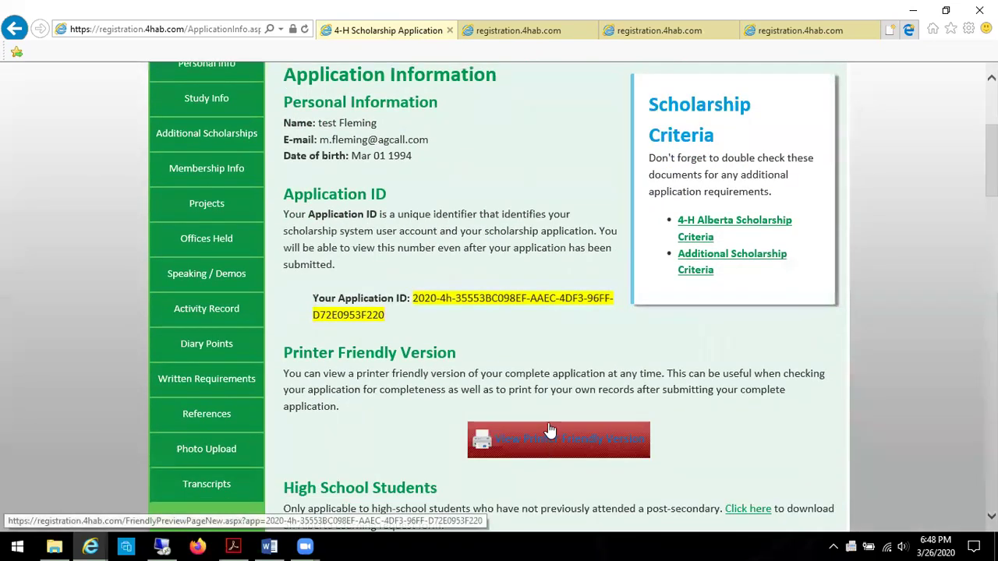
{"action": "left_click", "coordinate": [558, 441]}
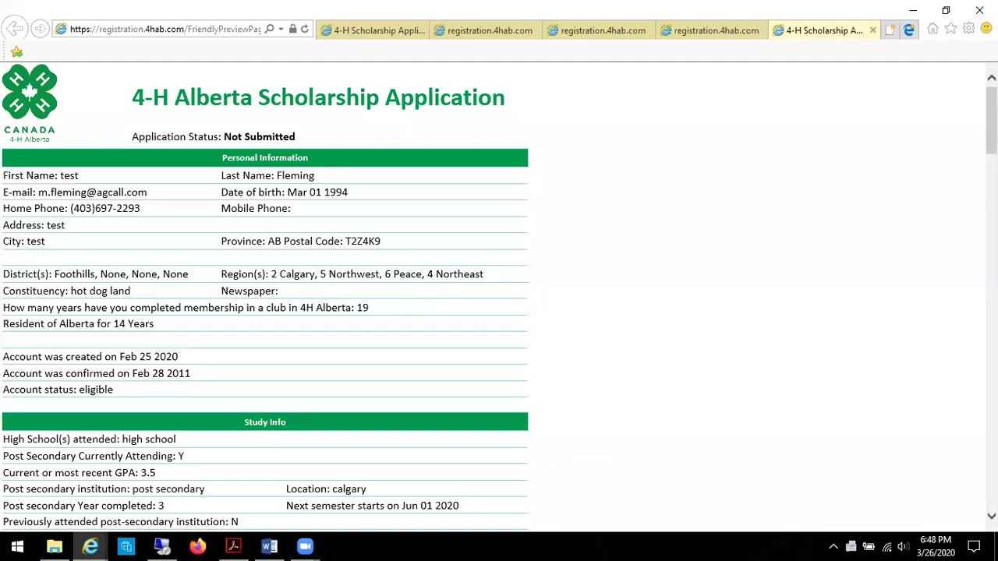
- Examine the printer-friendly application from study info through references, photo and transcript status, and close it to return to Application Information
{"action": "scroll", "coordinate": [265, 296], "scroll_direction": "down", "scroll_amount": 3}
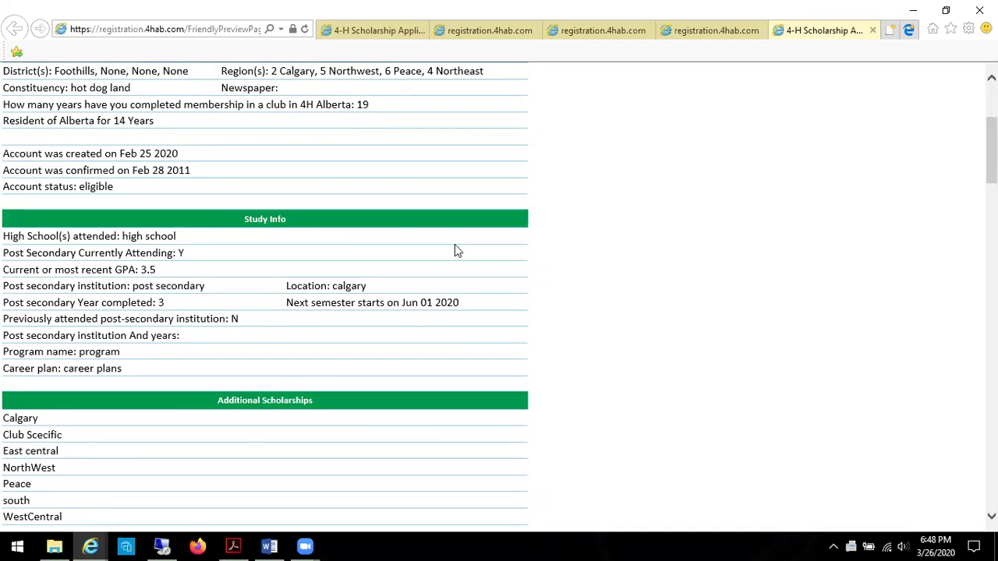
{"action": "scroll", "coordinate": [436, 205], "scroll_direction": "down", "scroll_amount": 3}
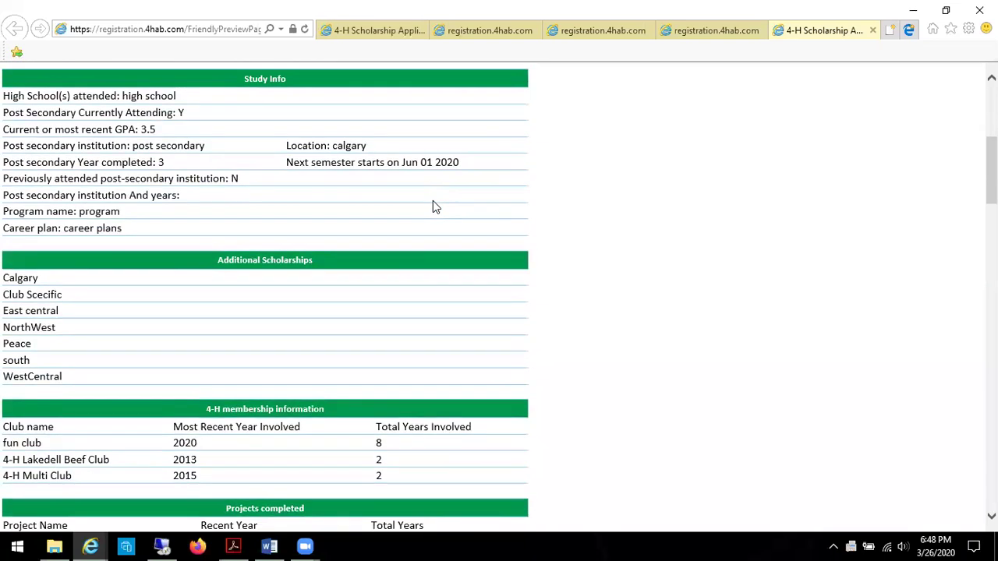
{"action": "scroll", "coordinate": [499, 297], "scroll_direction": "down", "scroll_amount": 3}
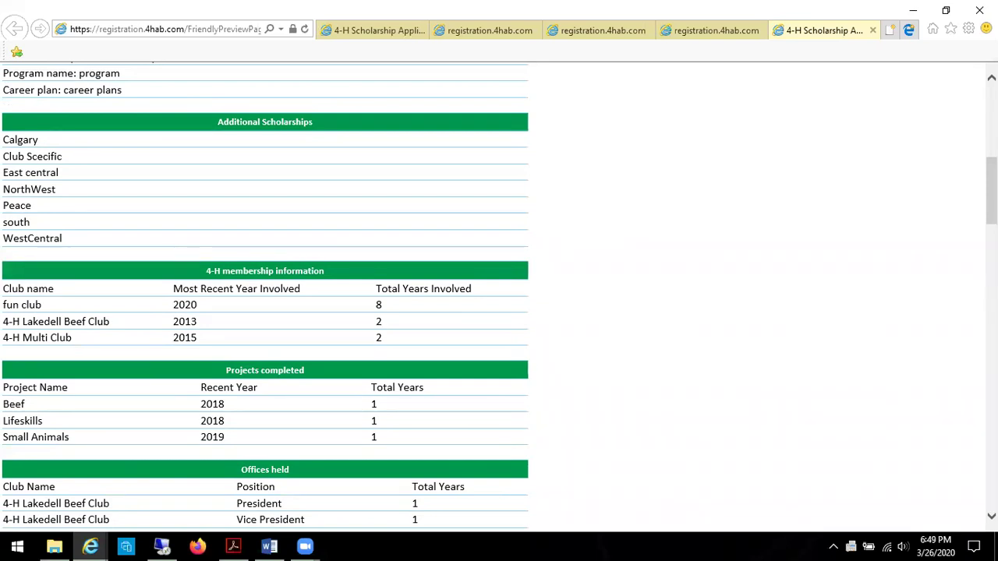
{"action": "scroll", "coordinate": [499, 296], "scroll_direction": "down", "scroll_amount": 7}
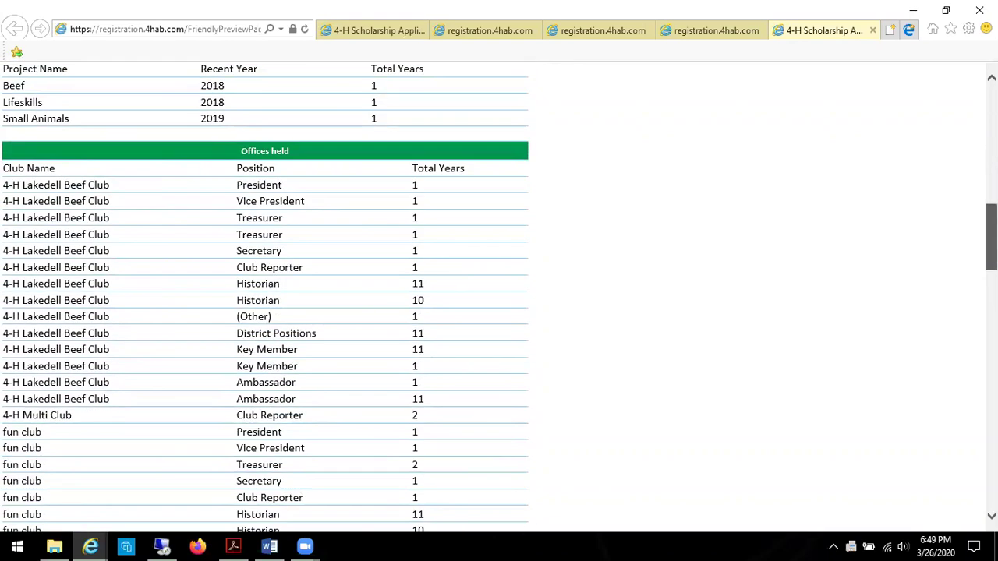
{"action": "scroll", "coordinate": [500, 296], "scroll_direction": "down", "scroll_amount": 1}
{"action": "scroll", "coordinate": [500, 297], "scroll_direction": "down", "scroll_amount": 5}
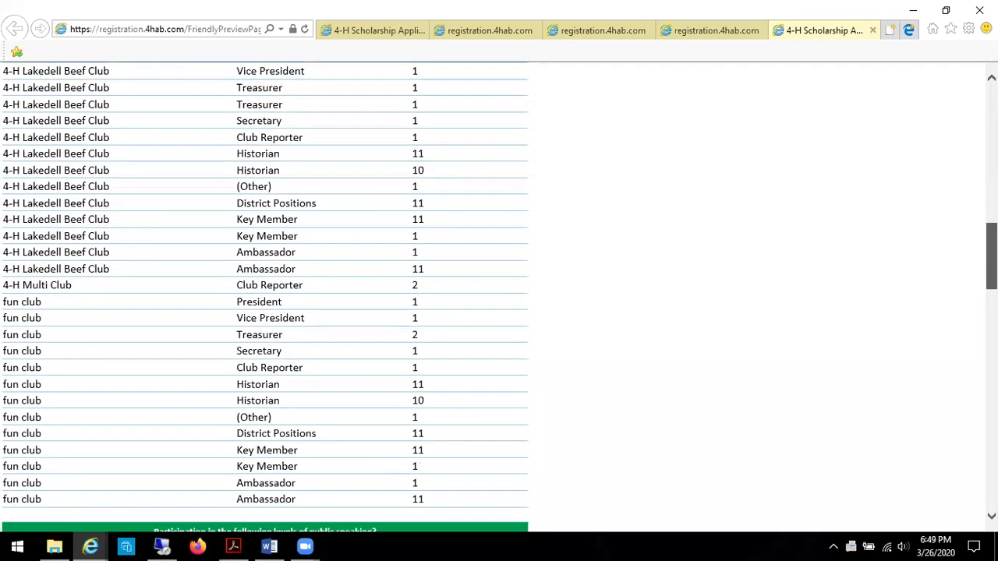
{"action": "scroll", "coordinate": [500, 296], "scroll_direction": "down", "scroll_amount": 9}
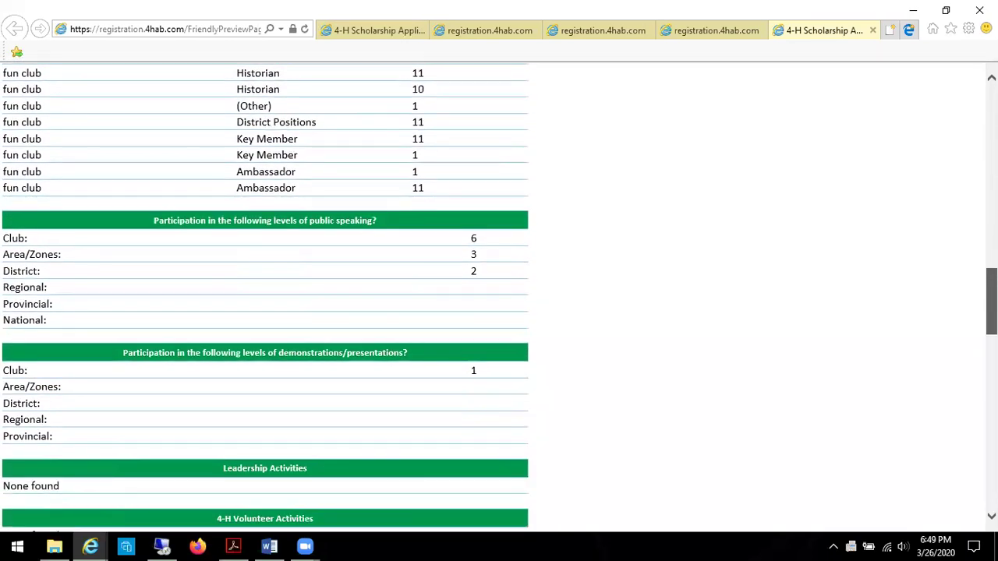
{"action": "scroll", "coordinate": [499, 296], "scroll_direction": "down", "scroll_amount": 9}
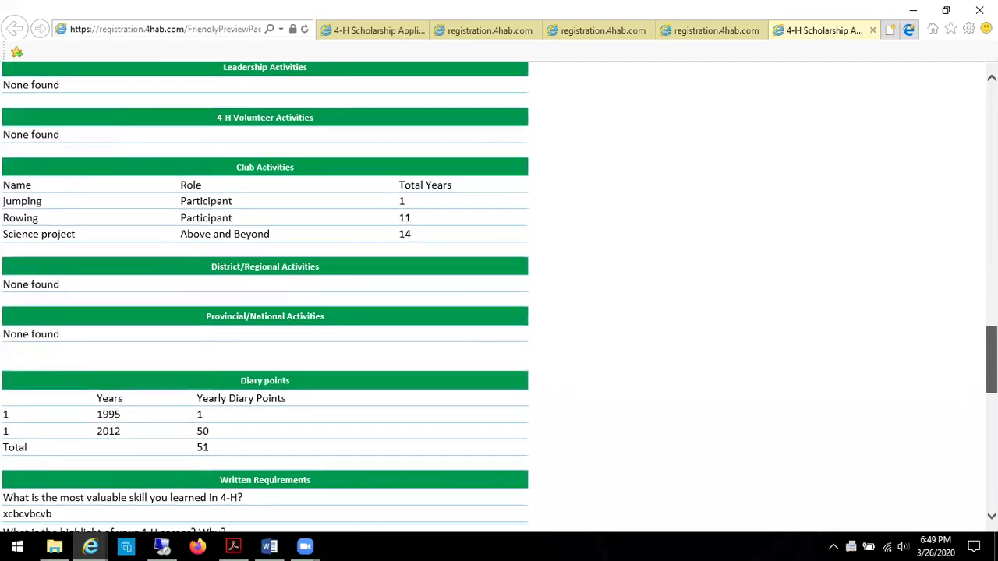
{"action": "scroll", "coordinate": [499, 296], "scroll_direction": "down", "scroll_amount": 10}
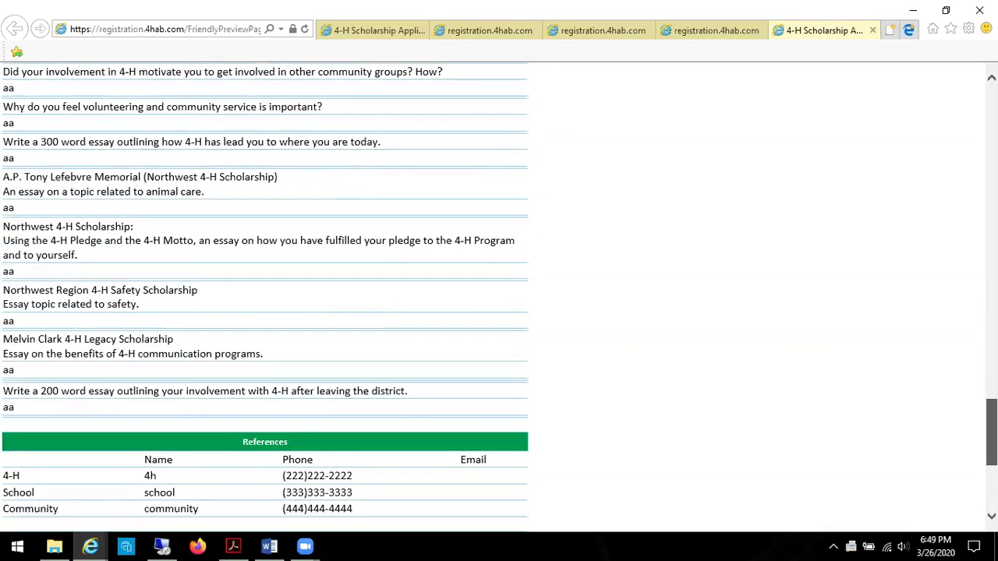
{"action": "scroll", "coordinate": [499, 296], "scroll_direction": "down", "scroll_amount": 2}
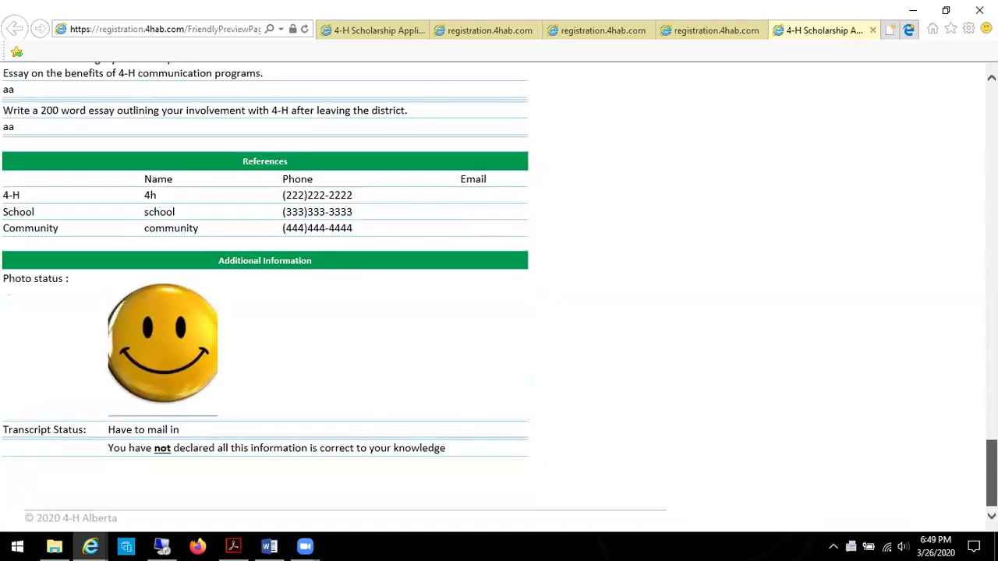
{"action": "left_click", "coordinate": [874, 32]}
{"action": "left_click", "coordinate": [387, 31]}
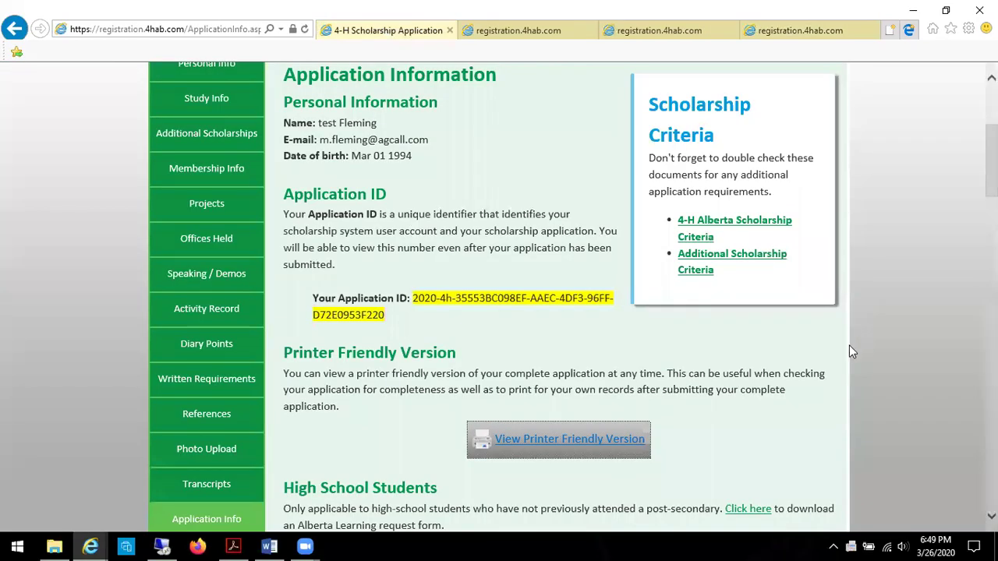
- Examine the Application Information page from the transcript instructions through the regional and club scholarship requirements
{"action": "scroll", "coordinate": [499, 296], "scroll_direction": "down", "scroll_amount": 5}
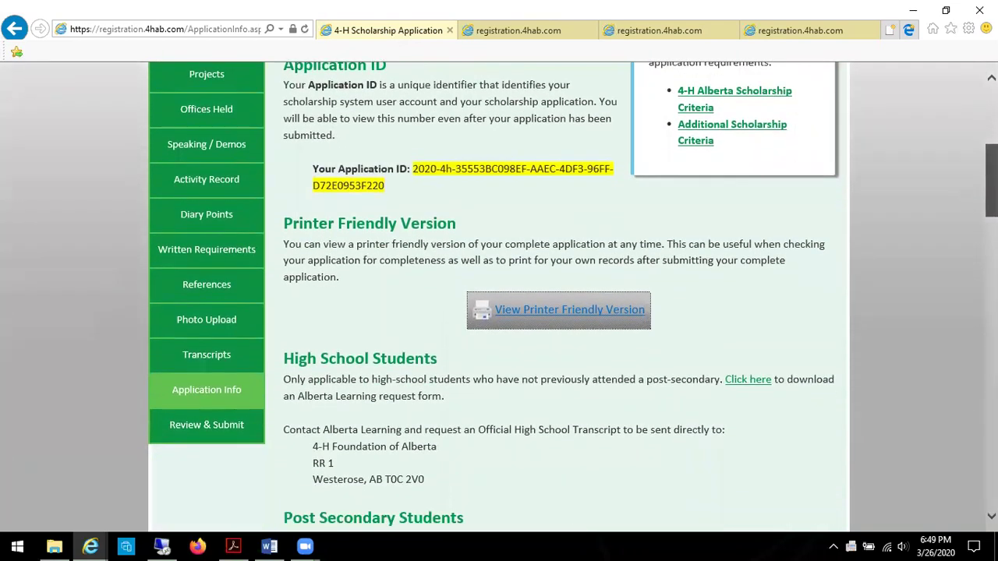
{"action": "scroll", "coordinate": [499, 297], "scroll_direction": "down", "scroll_amount": 3}
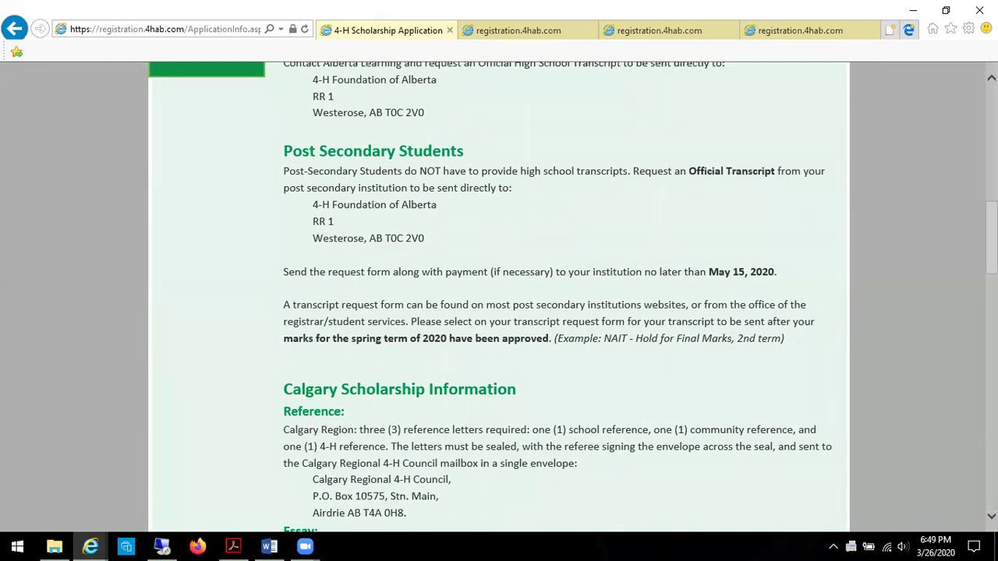
{"action": "scroll", "coordinate": [499, 296], "scroll_direction": "down", "scroll_amount": 2}
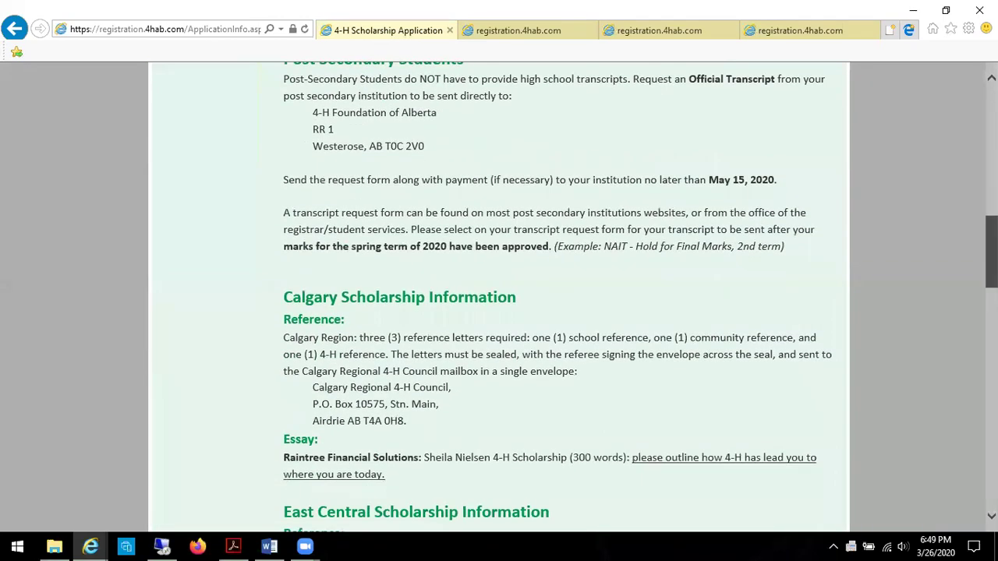
{"action": "scroll", "coordinate": [499, 297], "scroll_direction": "down", "scroll_amount": 1}
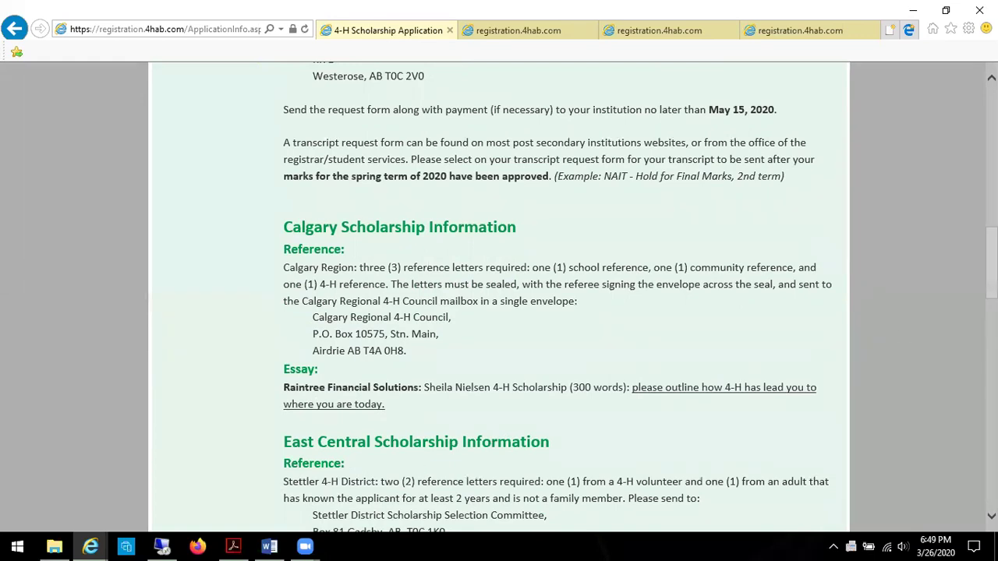
{"action": "scroll", "coordinate": [499, 296], "scroll_direction": "down", "scroll_amount": 5}
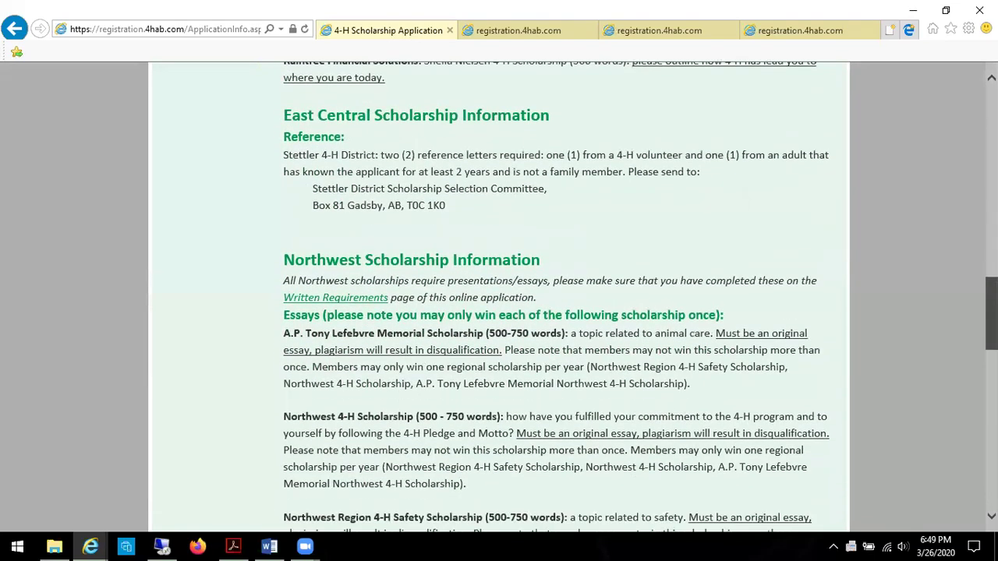
{"action": "scroll", "coordinate": [499, 296], "scroll_direction": "down", "scroll_amount": 8}
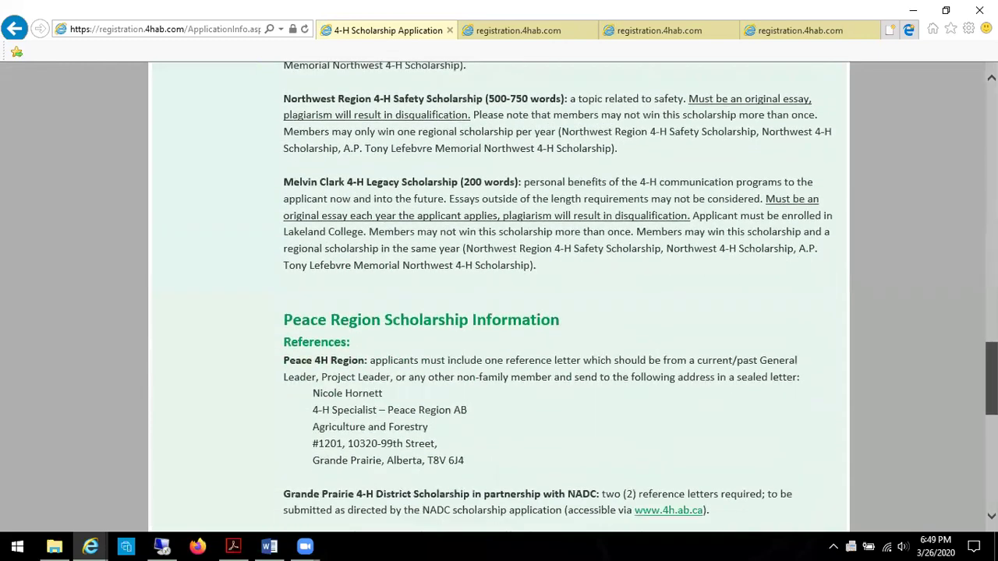
{"action": "scroll", "coordinate": [499, 296], "scroll_direction": "down", "scroll_amount": 5}
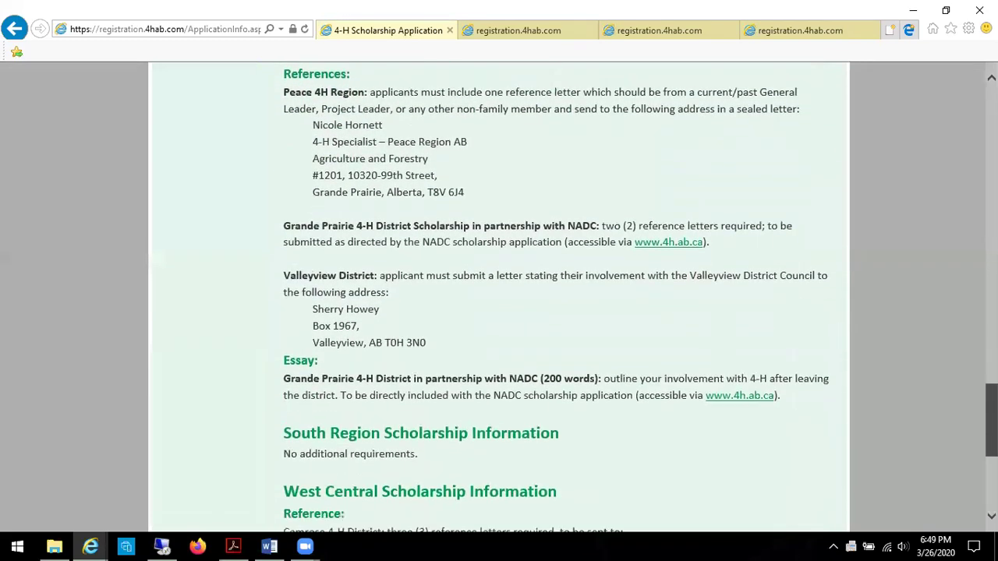
{"action": "scroll", "coordinate": [499, 297], "scroll_direction": "down", "scroll_amount": 2}
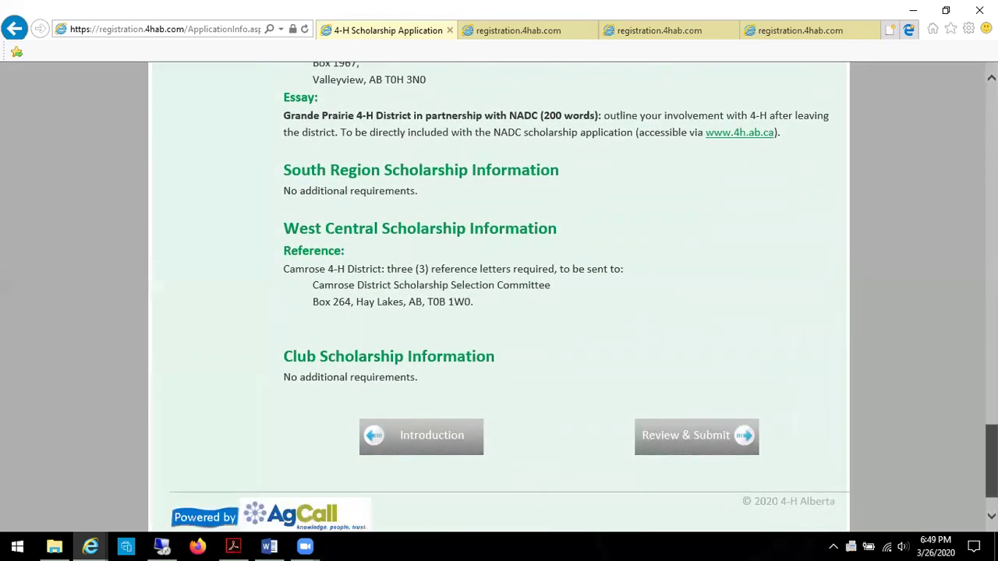
- Advance to the Review & Submit page and check its list of recommendations, warnings and errors
{"action": "left_click", "coordinate": [688, 450]}
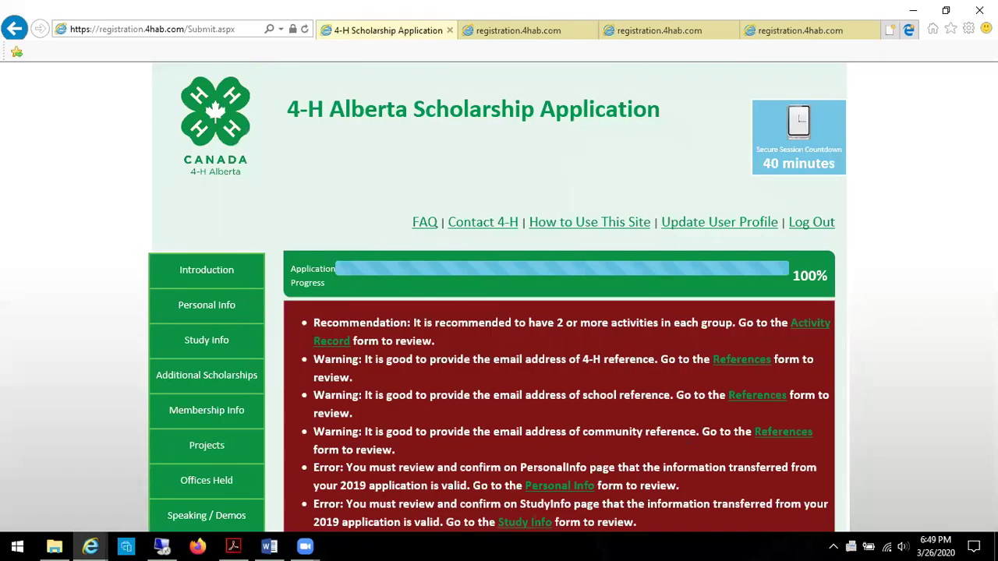
{"action": "scroll", "coordinate": [696, 277], "scroll_direction": "down", "scroll_amount": 3}
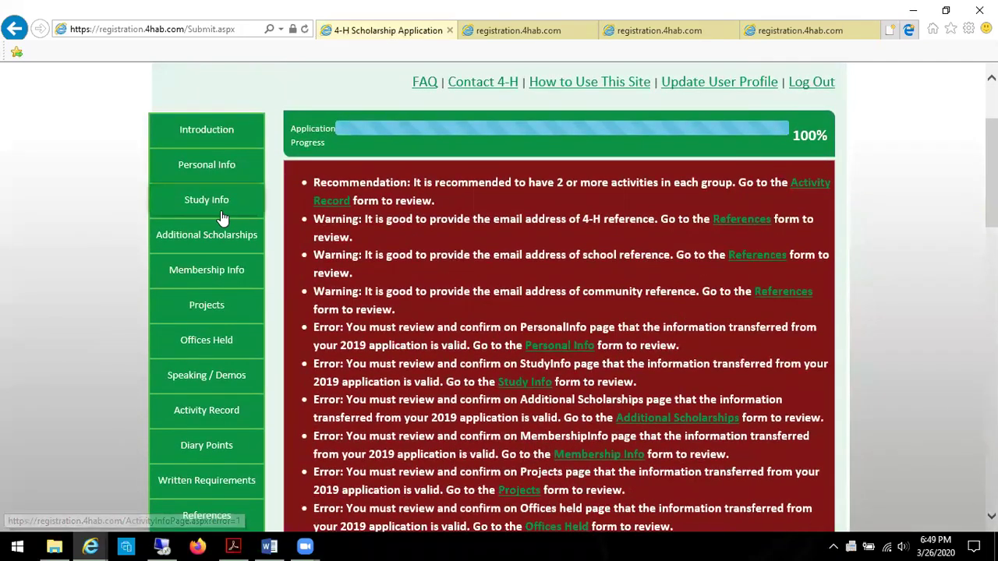
{"action": "scroll", "coordinate": [343, 215], "scroll_direction": "down", "scroll_amount": 3}
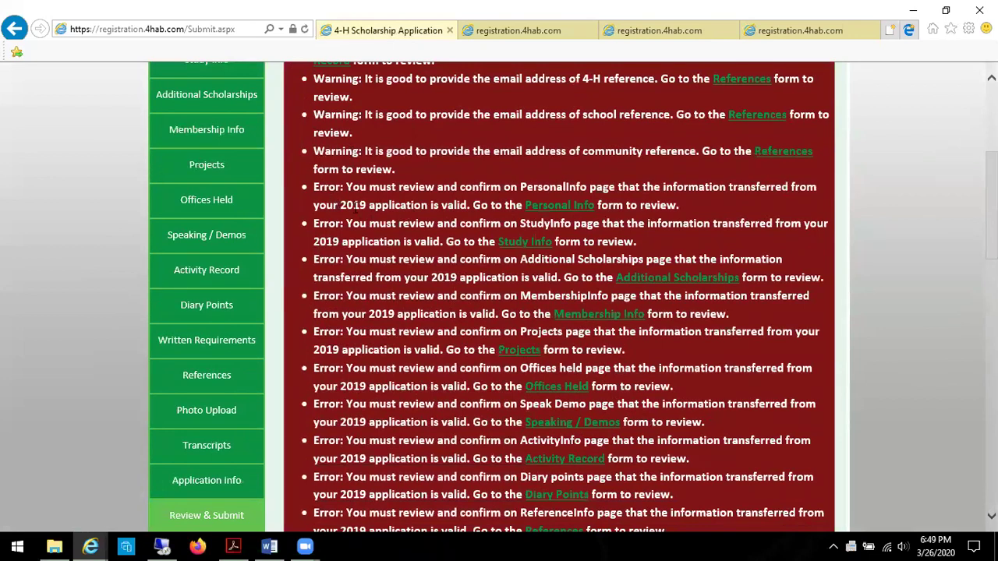
- Open Personal Info from its error entry, confirm that its information has been reviewed, and return to Review & Submit
{"action": "left_click", "coordinate": [558, 206]}
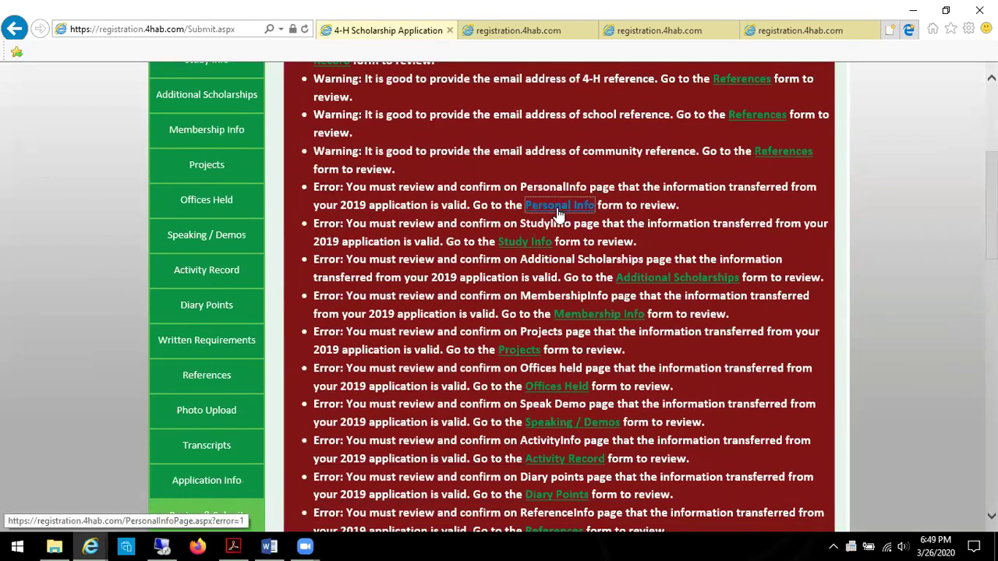
{"action": "left_click", "coordinate": [300, 374]}
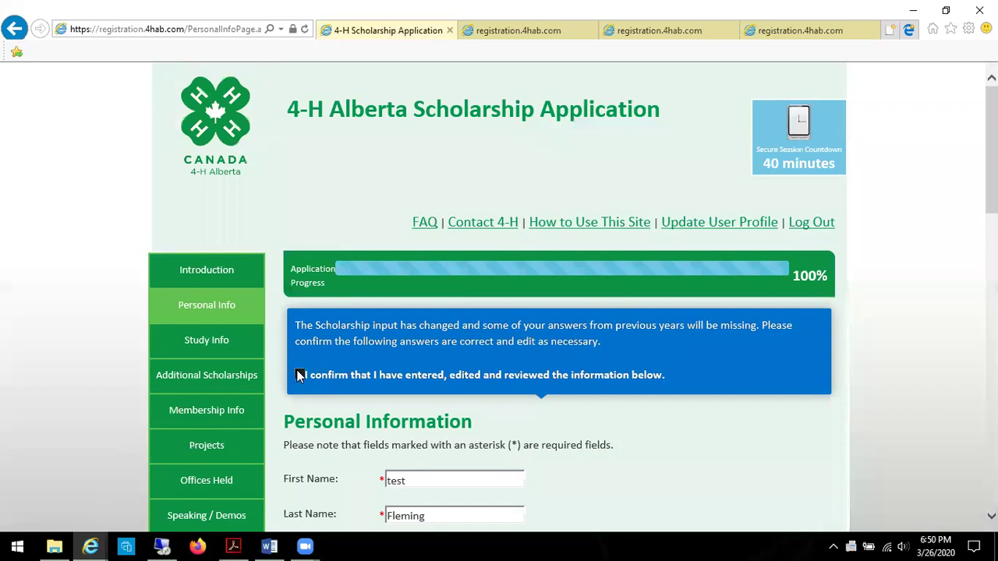
{"action": "scroll", "coordinate": [499, 296], "scroll_direction": "down", "scroll_amount": 2}
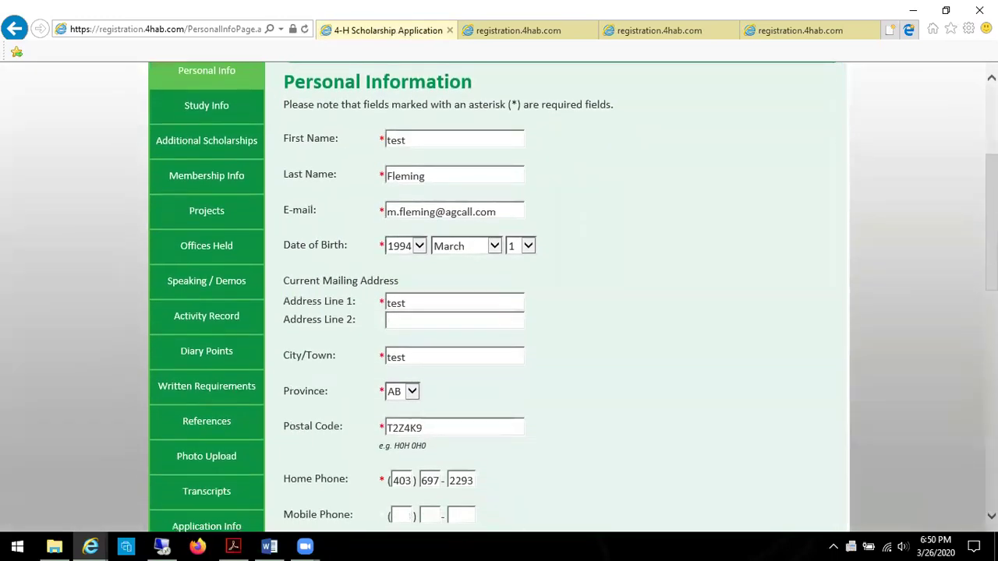
{"action": "scroll", "coordinate": [499, 296], "scroll_direction": "down", "scroll_amount": 2}
{"action": "left_click", "coordinate": [220, 434]}
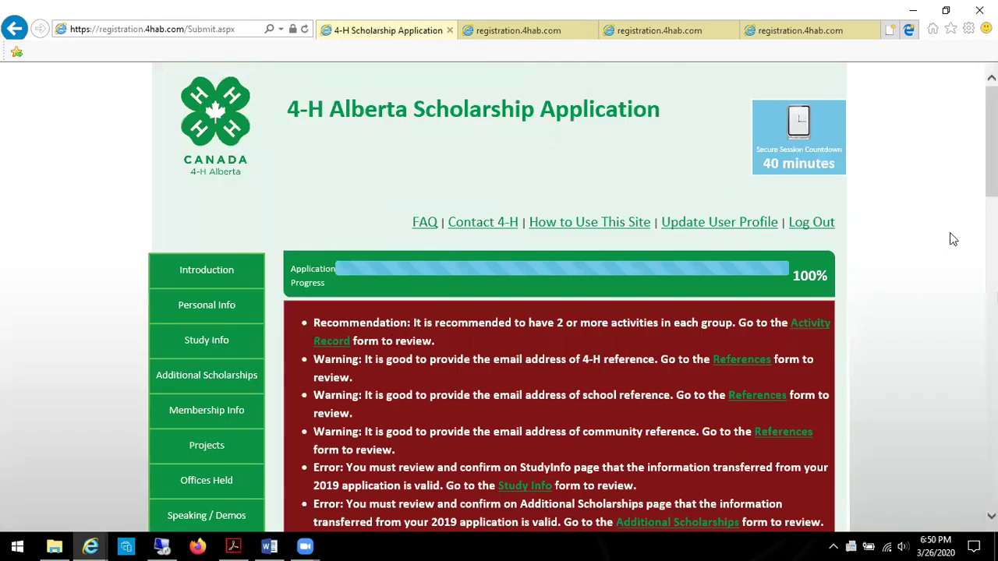
- Examine the remaining errors and the final review and submission instructions on the Review & Submit page
{"action": "scroll", "coordinate": [499, 312], "scroll_direction": "down", "scroll_amount": 1}
{"action": "scroll", "coordinate": [748, 234], "scroll_direction": "down", "scroll_amount": 2}
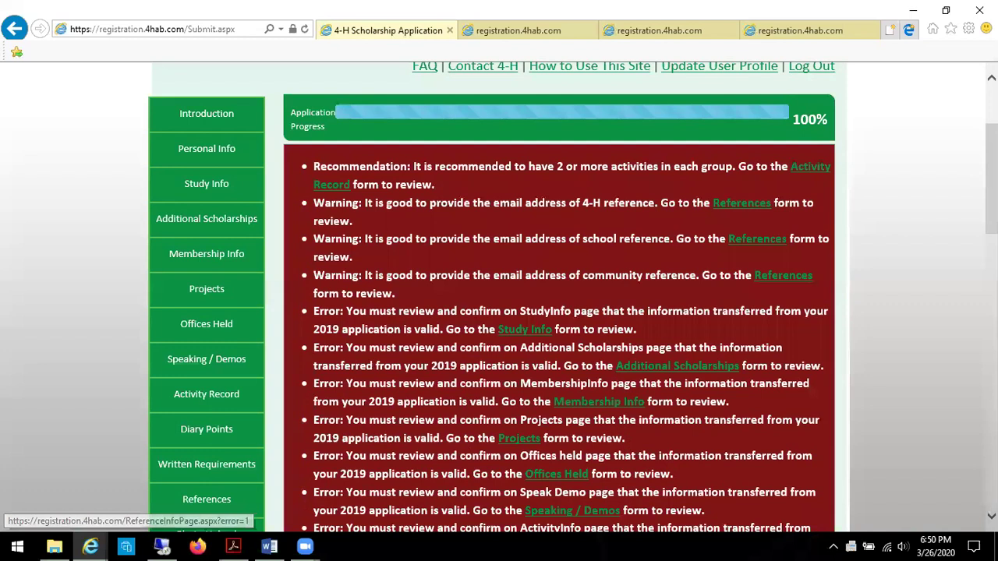
{"action": "scroll", "coordinate": [499, 296], "scroll_direction": "down", "scroll_amount": 4}
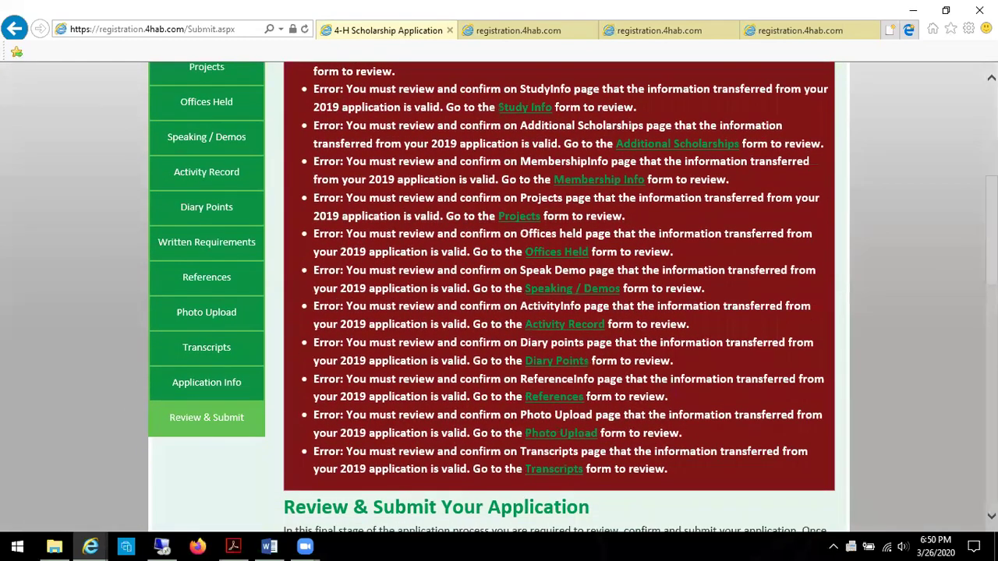
{"action": "scroll", "coordinate": [499, 297], "scroll_direction": "down", "scroll_amount": 1}
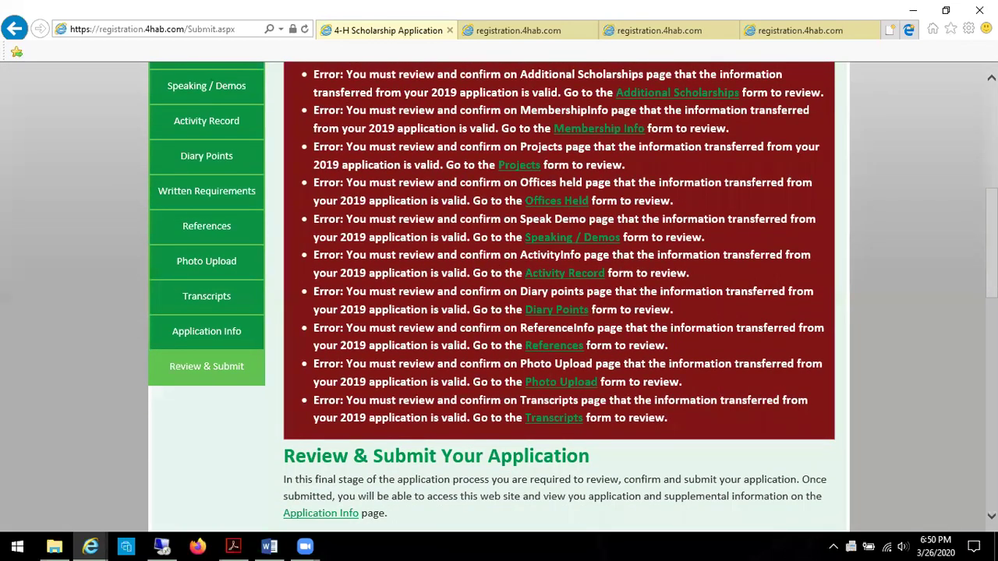
{"action": "scroll", "coordinate": [499, 296], "scroll_direction": "down", "scroll_amount": 3}
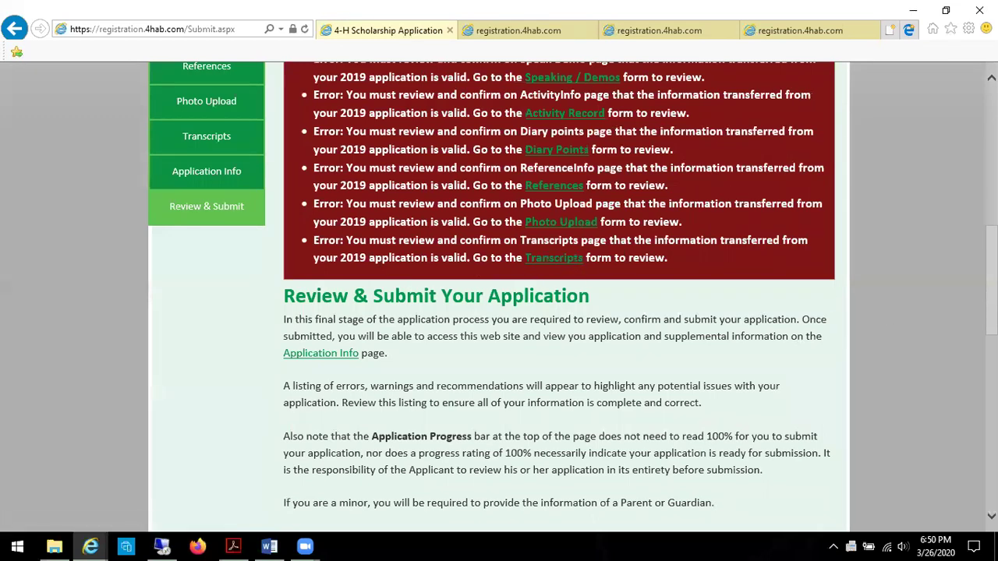
{"action": "scroll", "coordinate": [329, 238], "scroll_direction": "up", "scroll_amount": 5}
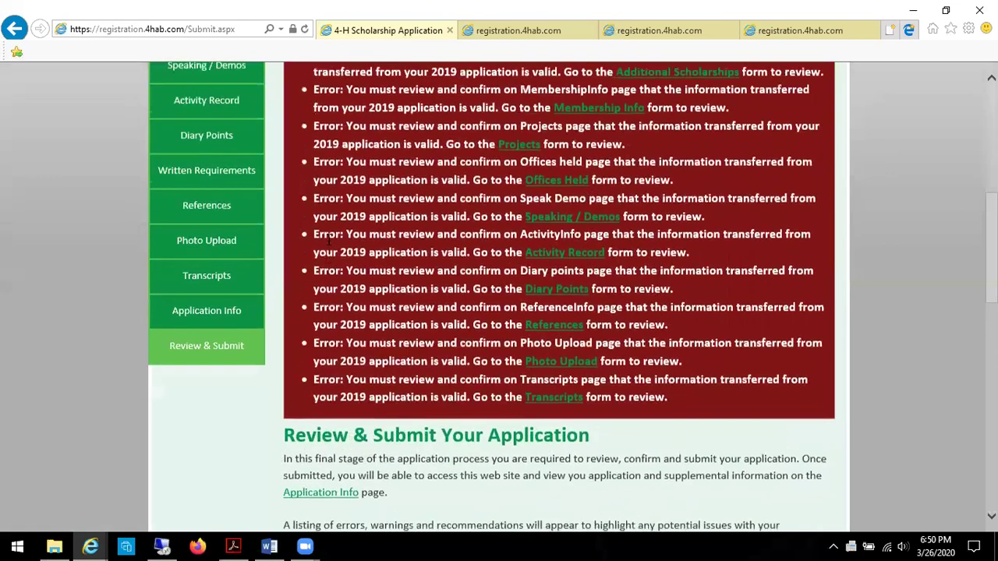
{"action": "scroll", "coordinate": [328, 239], "scroll_direction": "up", "scroll_amount": 1}
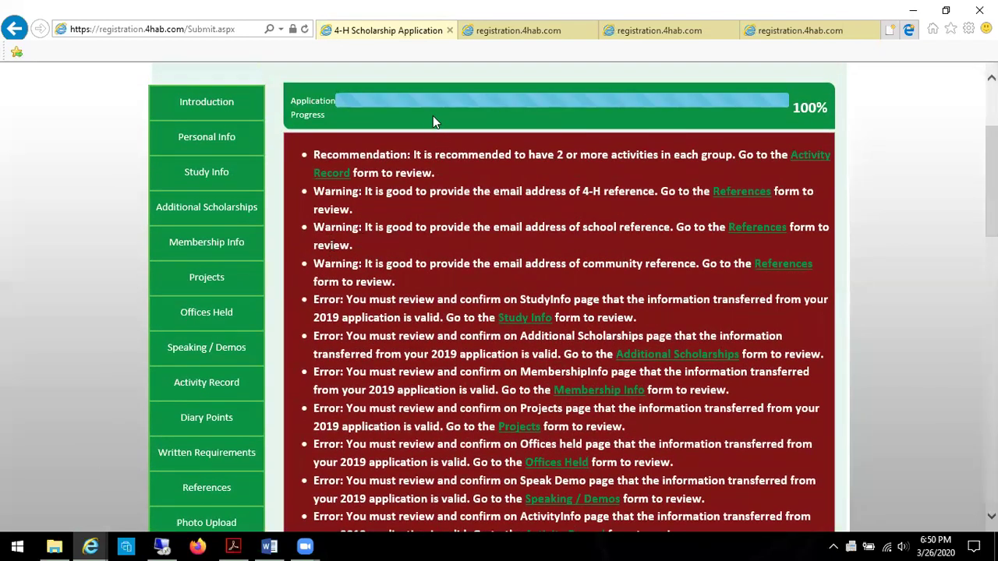
- Go back to the Introduction page and bring its Quick Facts and Important Links into view
{"action": "left_click", "coordinate": [212, 99]}
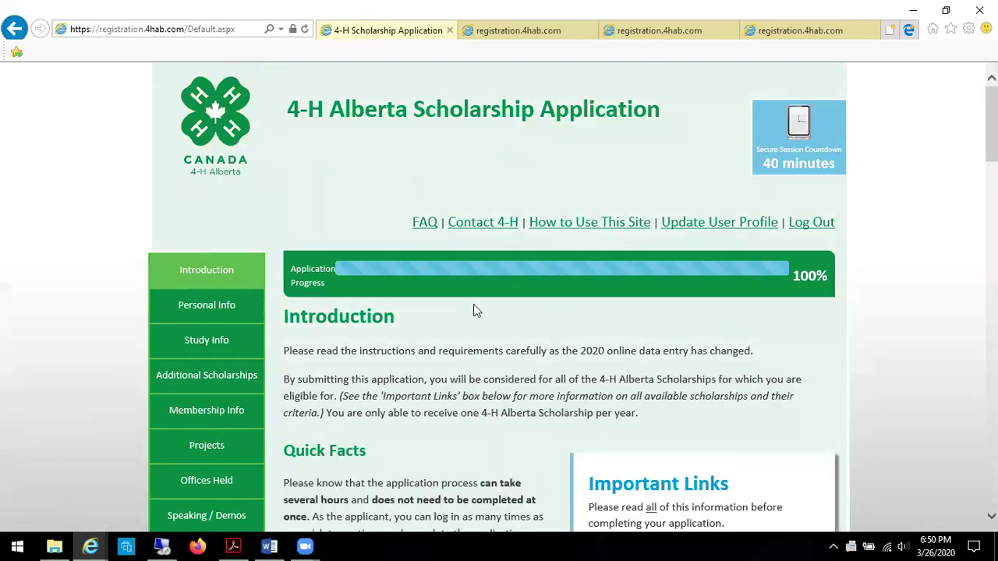
{"action": "scroll", "coordinate": [476, 310], "scroll_direction": "down", "scroll_amount": 4}
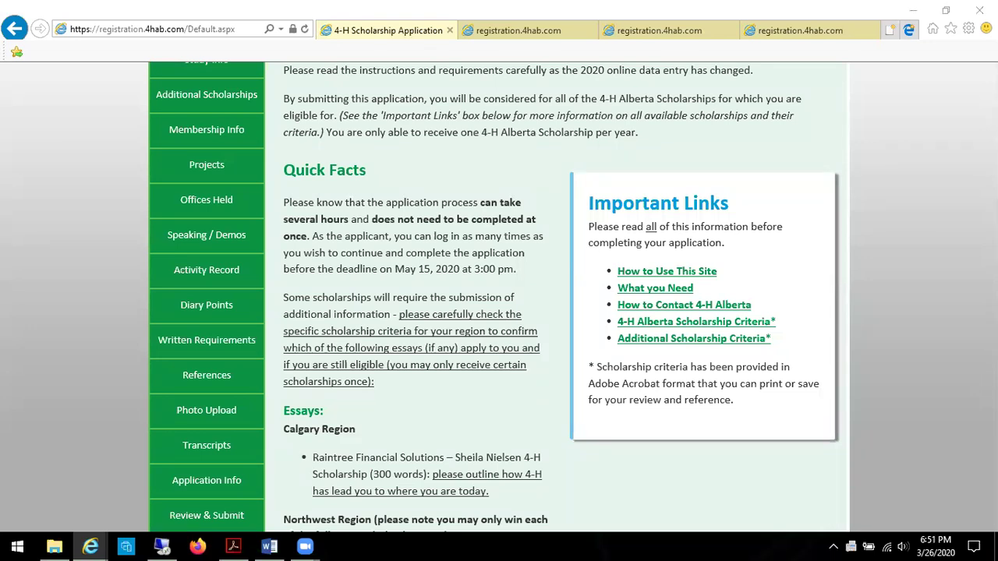
- Open the Activity Record page and look through its Leadership, 4-H Volunteer, Club, District/Regional and Provincial/National categories
{"action": "left_click", "coordinate": [196, 269]}
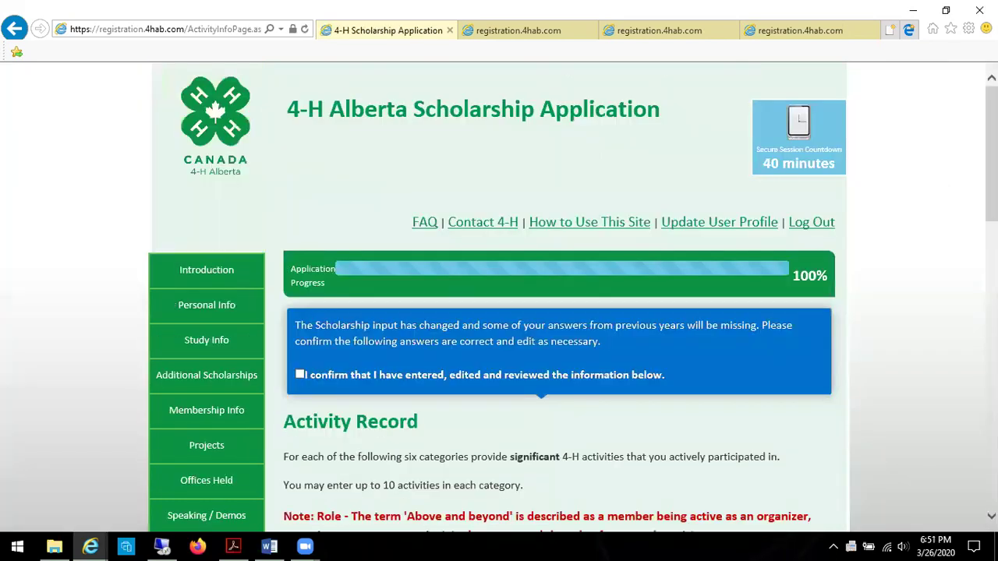
{"action": "scroll", "coordinate": [499, 297], "scroll_direction": "down", "scroll_amount": 5}
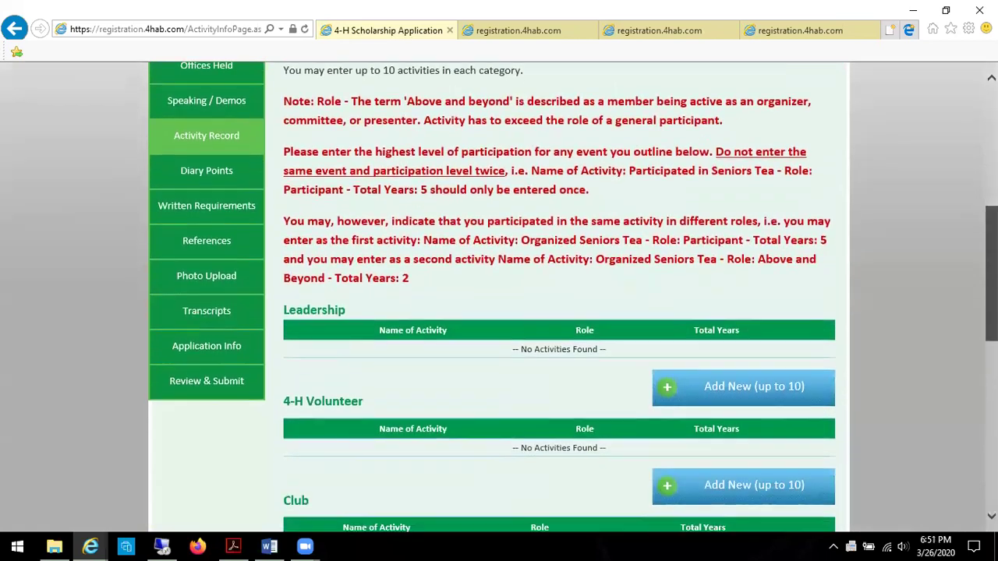
{"action": "scroll", "coordinate": [499, 296], "scroll_direction": "down", "scroll_amount": 3}
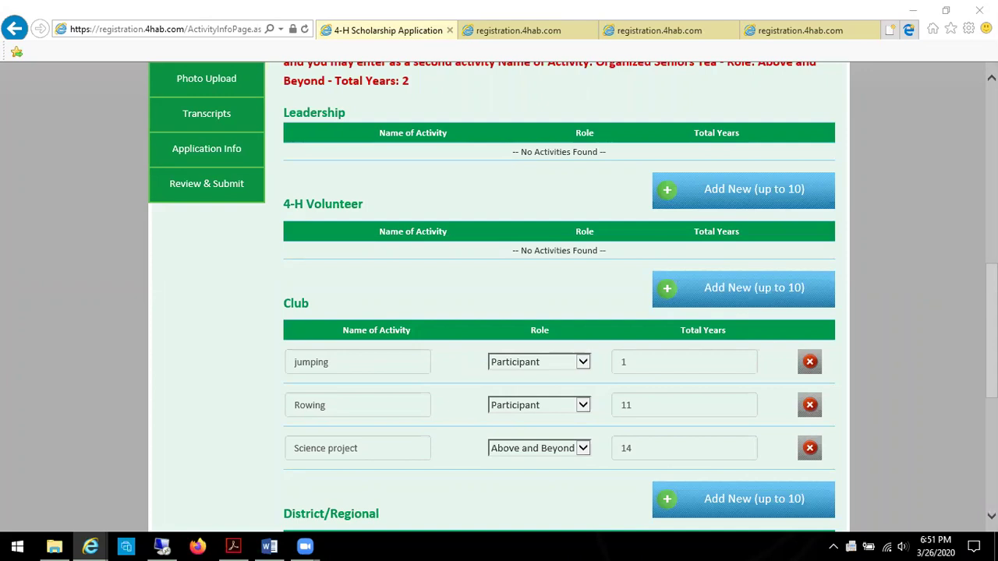
{"action": "scroll", "coordinate": [573, 296], "scroll_direction": "down", "scroll_amount": 1}
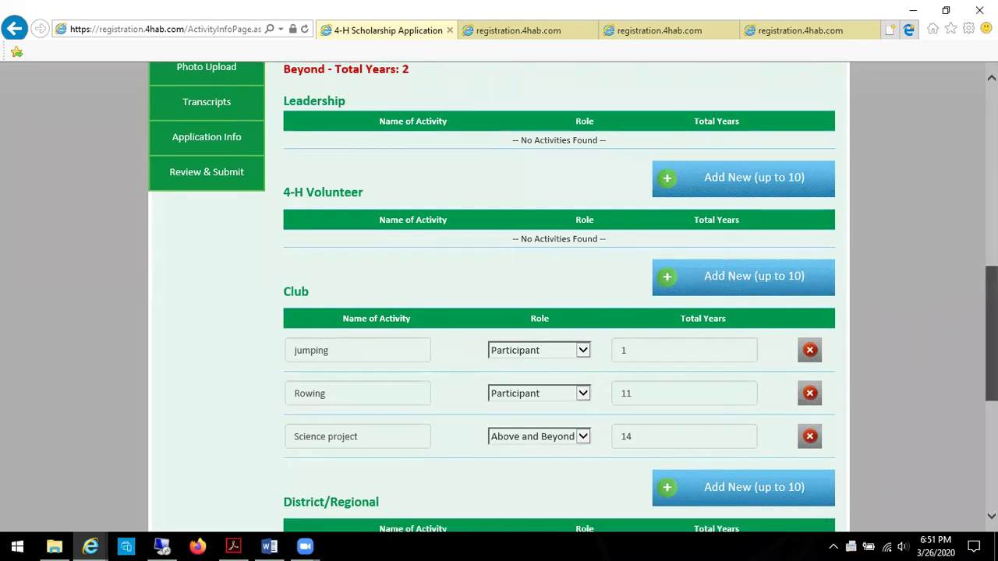
{"action": "scroll", "coordinate": [573, 296], "scroll_direction": "down", "scroll_amount": 1}
{"action": "scroll", "coordinate": [573, 296], "scroll_direction": "down", "scroll_amount": 1}
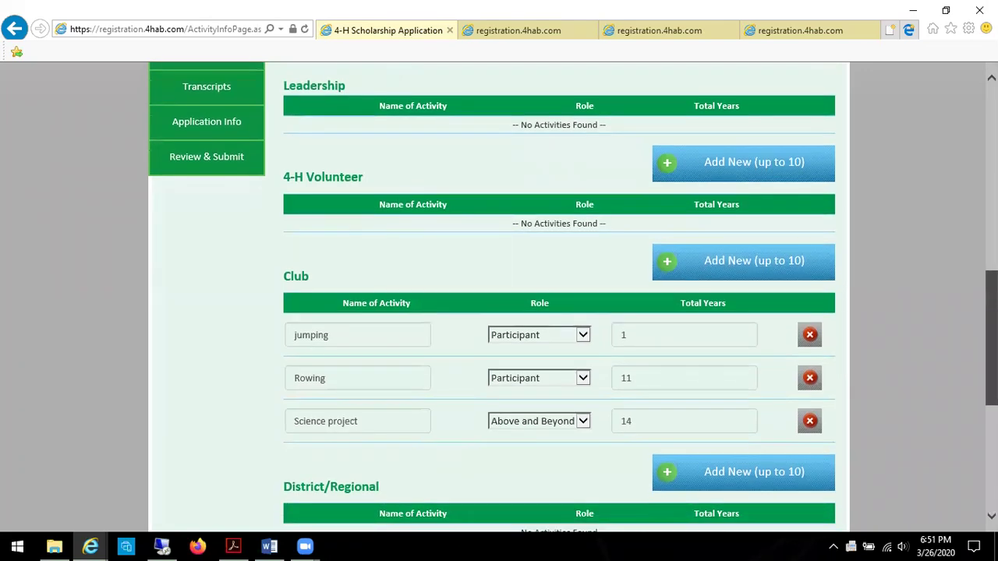
{"action": "scroll", "coordinate": [573, 296], "scroll_direction": "down", "scroll_amount": 1}
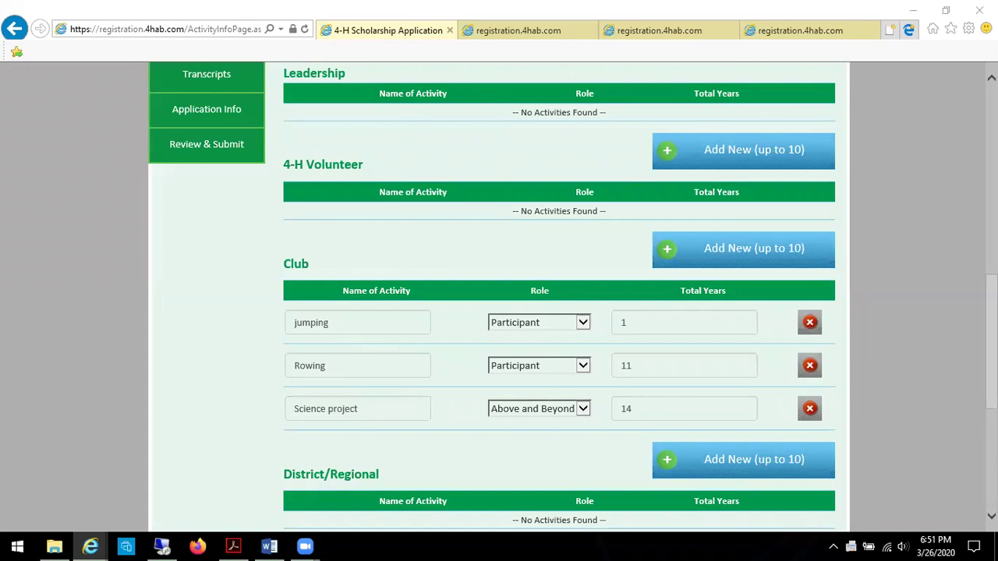
{"action": "scroll", "coordinate": [558, 296], "scroll_direction": "down", "scroll_amount": 2}
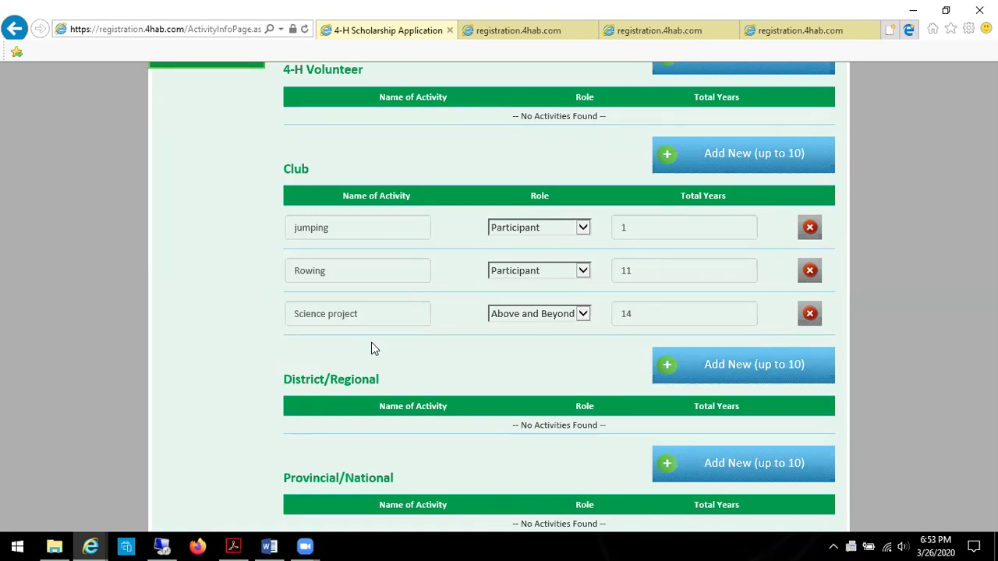
- Go back over the Activity Record notes on 'Above and beyond' roles and entering the same activity in different roles
{"action": "scroll", "coordinate": [372, 349], "scroll_direction": "up", "scroll_amount": 5}
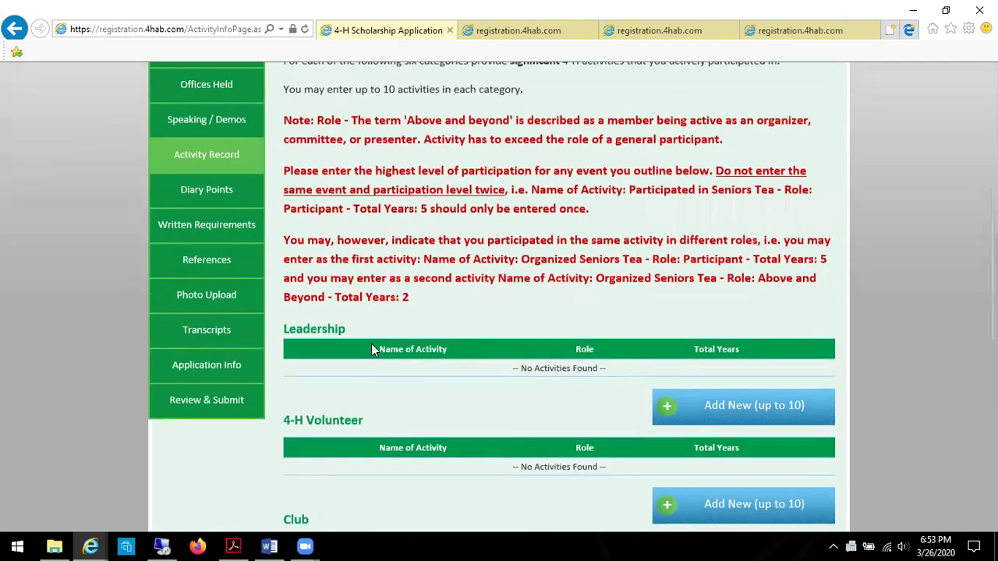
{"action": "scroll", "coordinate": [497, 328], "scroll_direction": "up", "scroll_amount": 3}
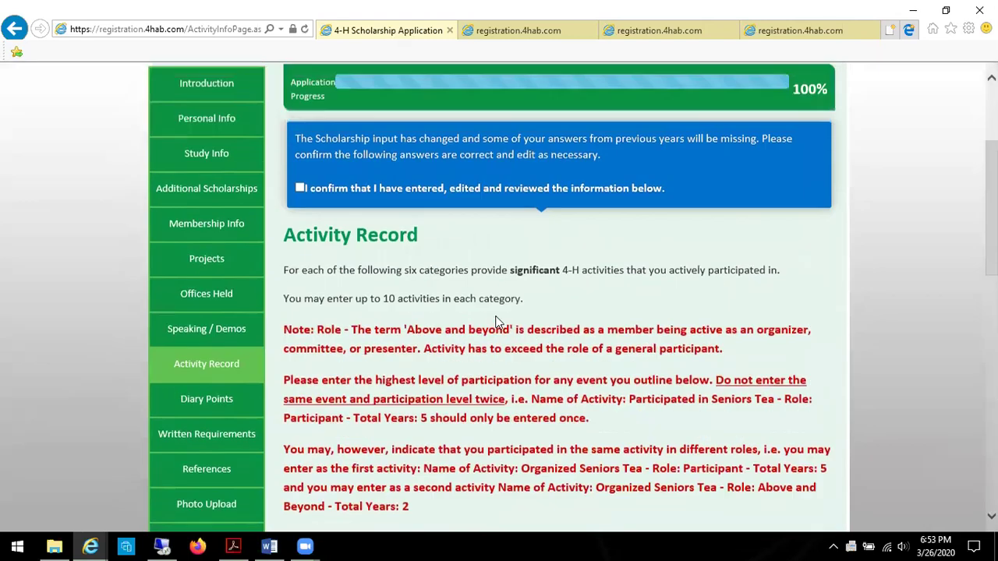
{"action": "scroll", "coordinate": [496, 322], "scroll_direction": "down", "scroll_amount": 1}
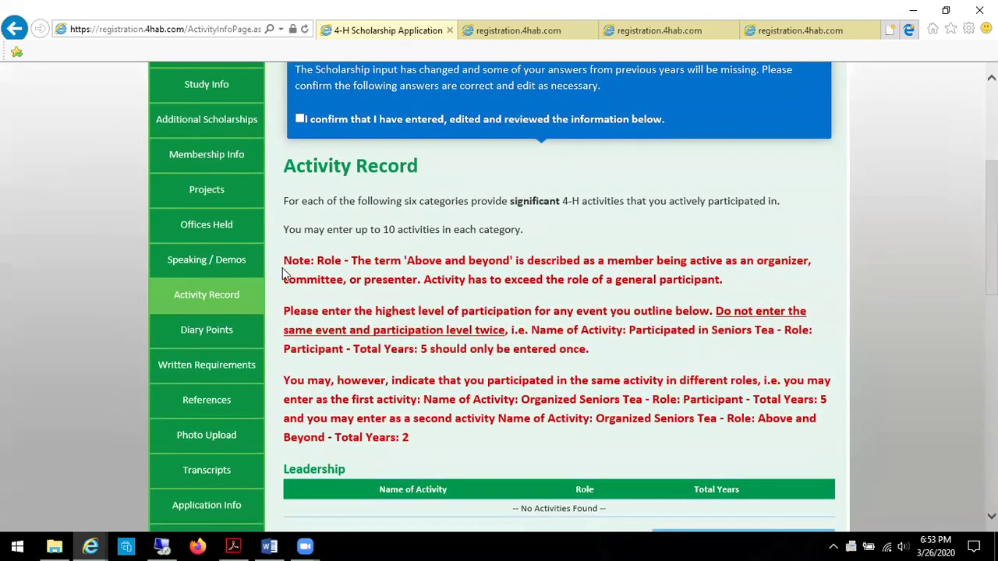
{"action": "left_click", "coordinate": [219, 337]}
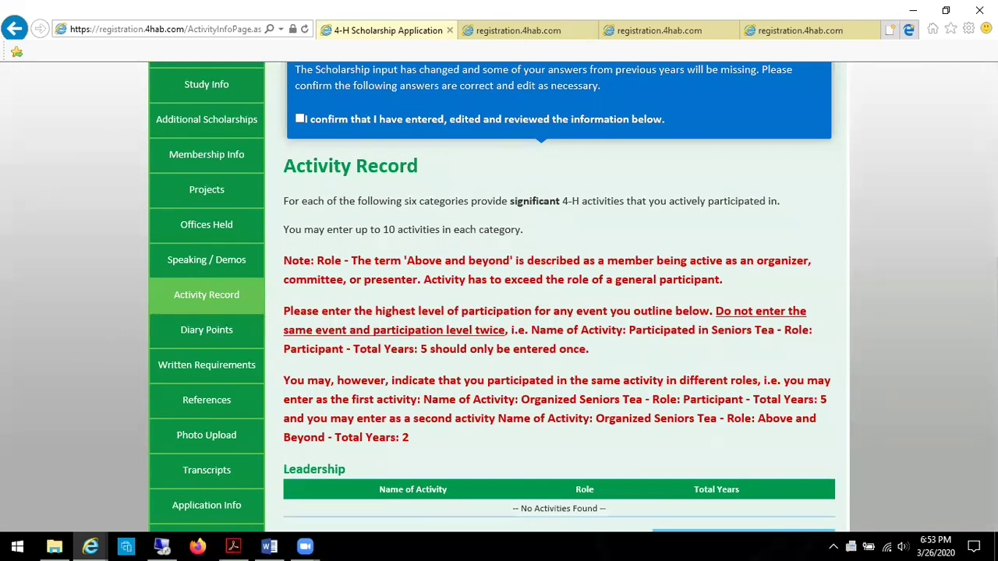
{"action": "scroll", "coordinate": [474, 421], "scroll_direction": "down", "scroll_amount": 1}
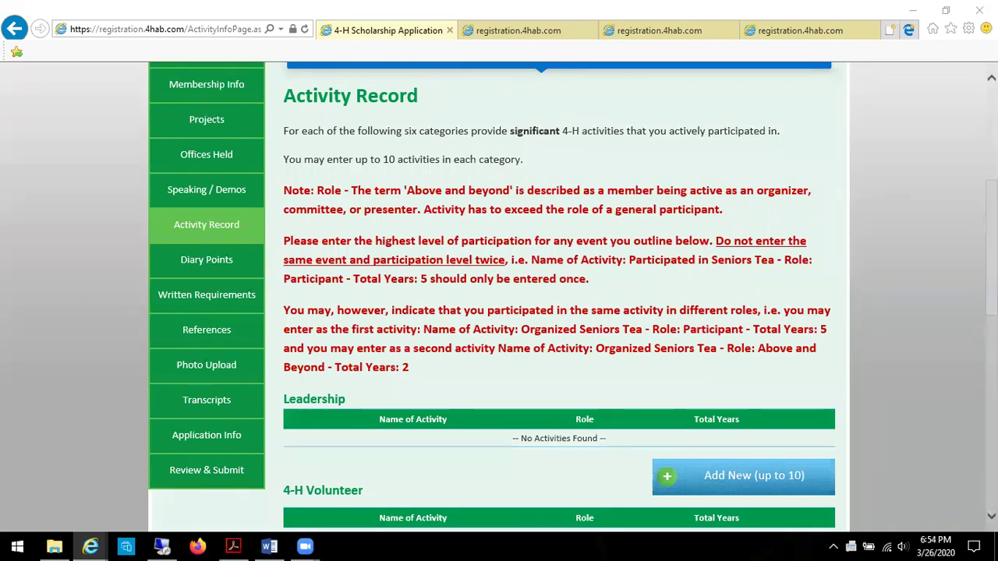
- Review the Activity Record notes on roles and duplicate entries alongside the Leadership, 4-H Volunteer and Club activity lists
{"action": "scroll", "coordinate": [499, 297], "scroll_direction": "down", "scroll_amount": 3}
{"action": "scroll", "coordinate": [499, 296], "scroll_direction": "down", "scroll_amount": 3}
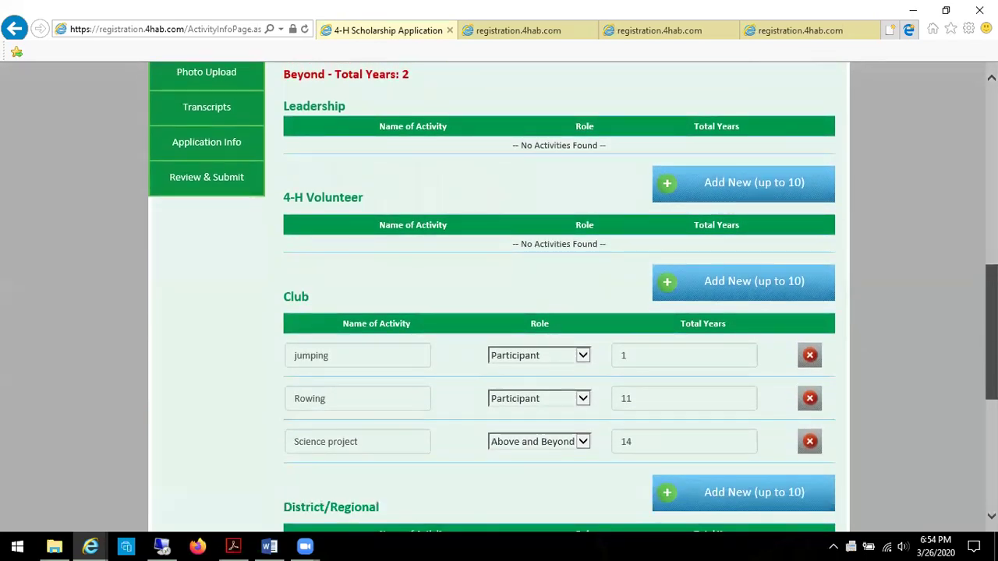
{"action": "scroll", "coordinate": [499, 297], "scroll_direction": "up", "scroll_amount": 5}
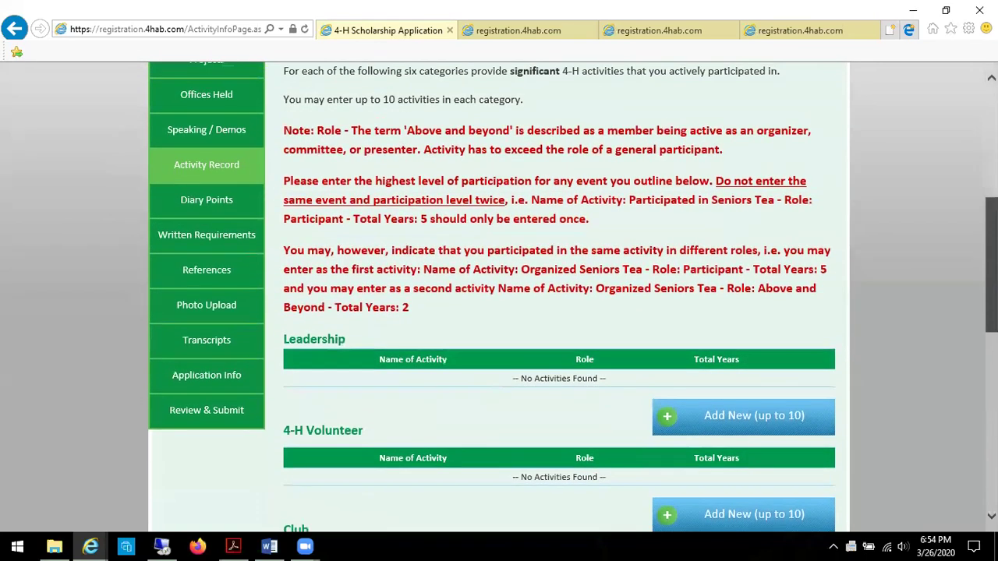
{"action": "scroll", "coordinate": [499, 297], "scroll_direction": "up", "scroll_amount": 1}
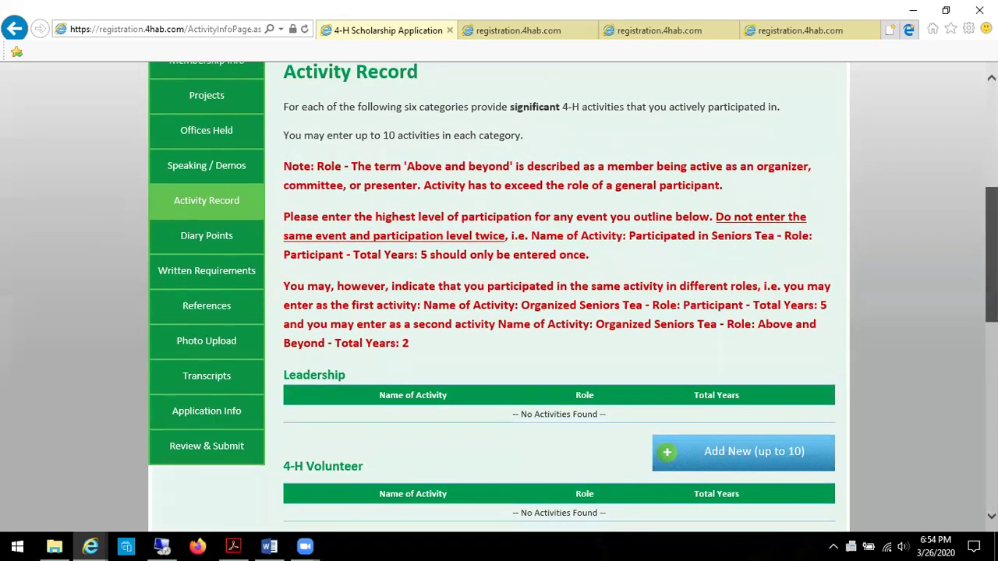
{"action": "scroll", "coordinate": [500, 297], "scroll_direction": "up", "scroll_amount": 2}
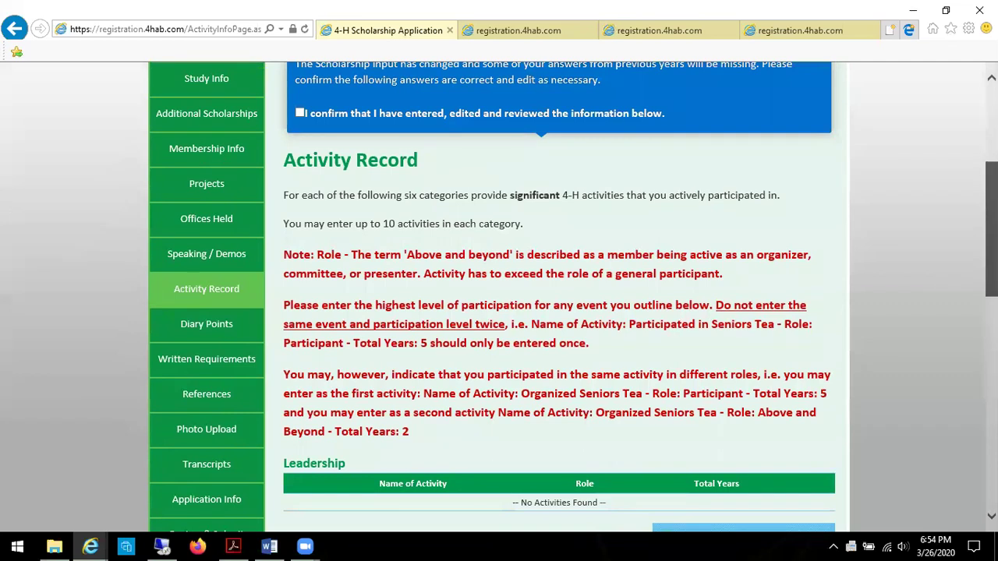
{"action": "scroll", "coordinate": [499, 296], "scroll_direction": "down", "scroll_amount": 1}
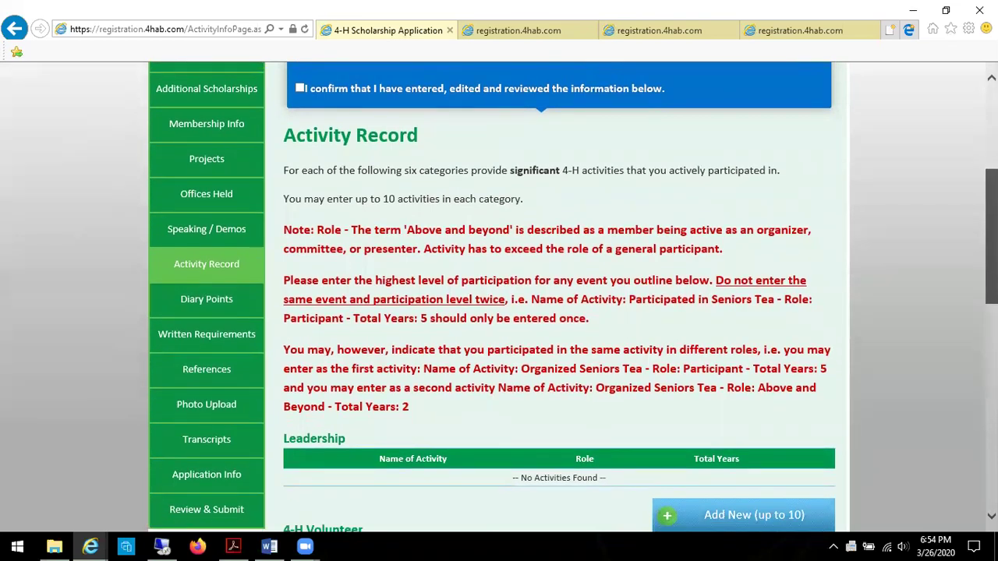
{"action": "scroll", "coordinate": [499, 296], "scroll_direction": "down", "scroll_amount": 5}
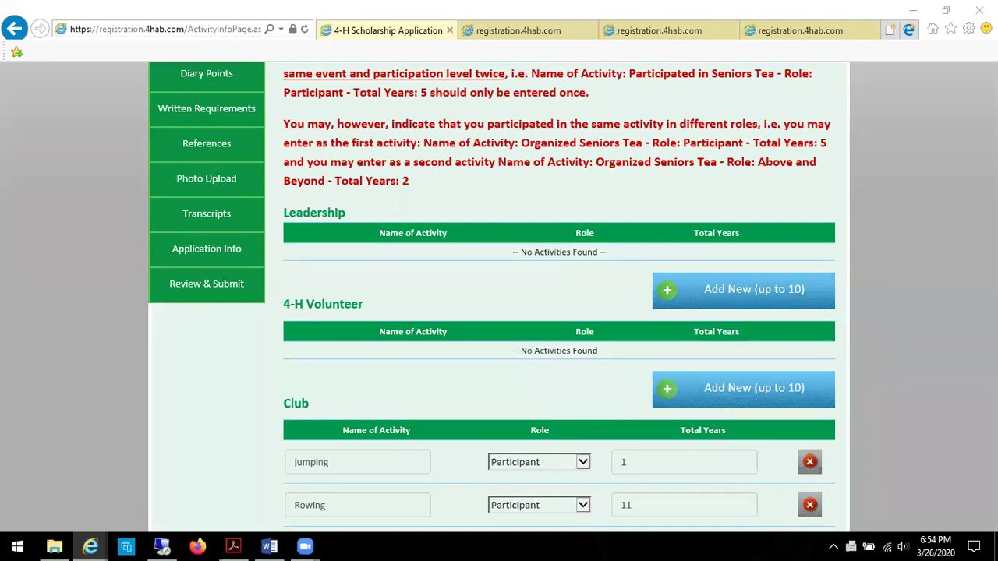
- Open the Diary Points page and highlight the notes on the 2018 - 2019 Club Year and on excluding 2019 - 2020 diary points
{"action": "left_click", "coordinate": [223, 84]}
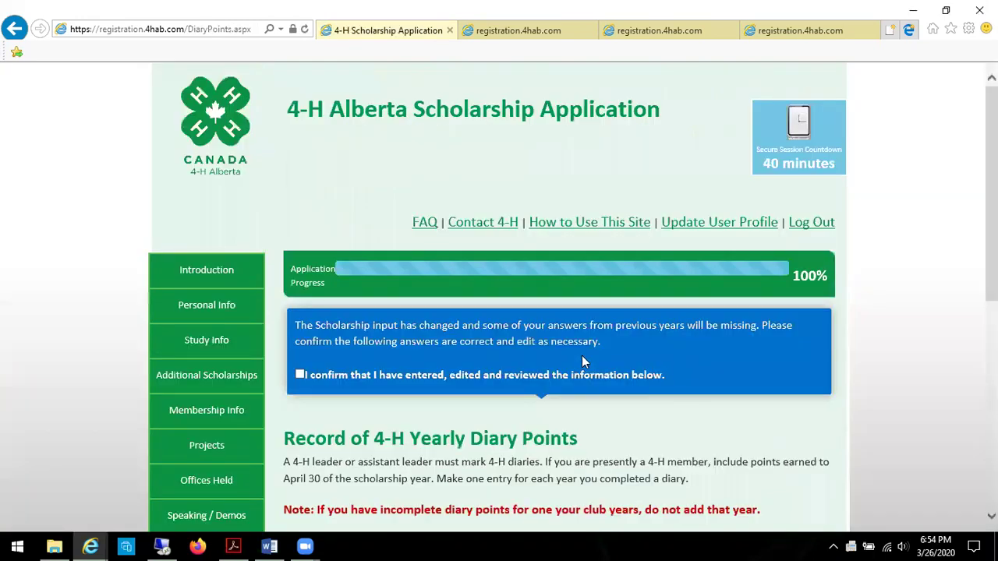
{"action": "scroll", "coordinate": [542, 353], "scroll_direction": "down", "scroll_amount": 3}
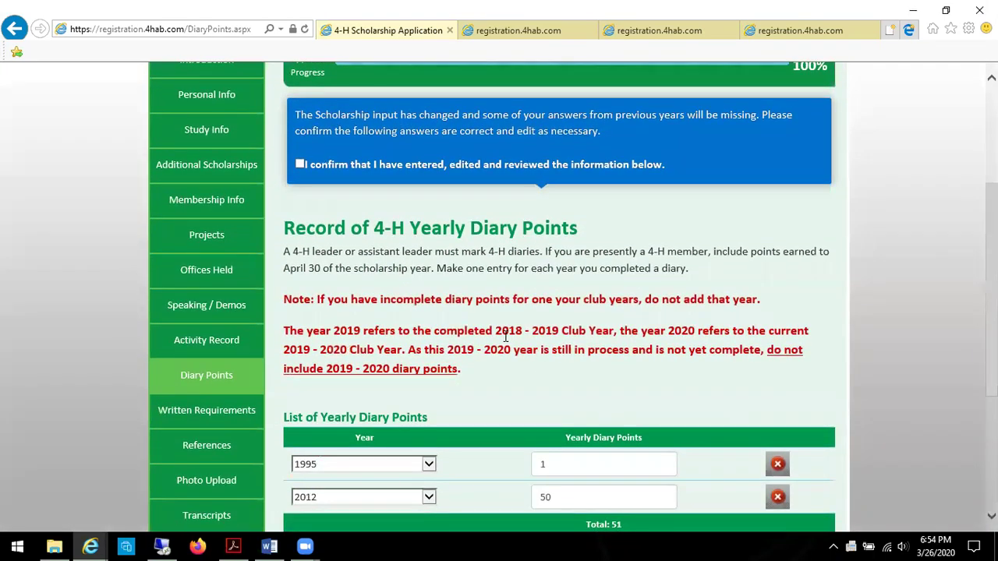
{"action": "left_click_drag", "start_coordinate": [496, 334], "coordinate": [610, 333]}
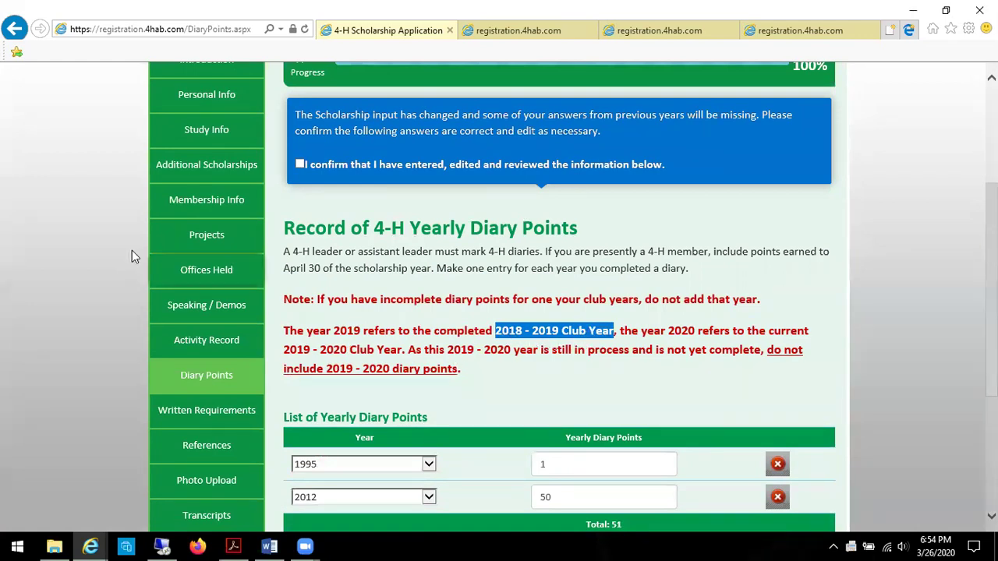
{"action": "left_click_drag", "start_coordinate": [408, 350], "coordinate": [451, 370]}
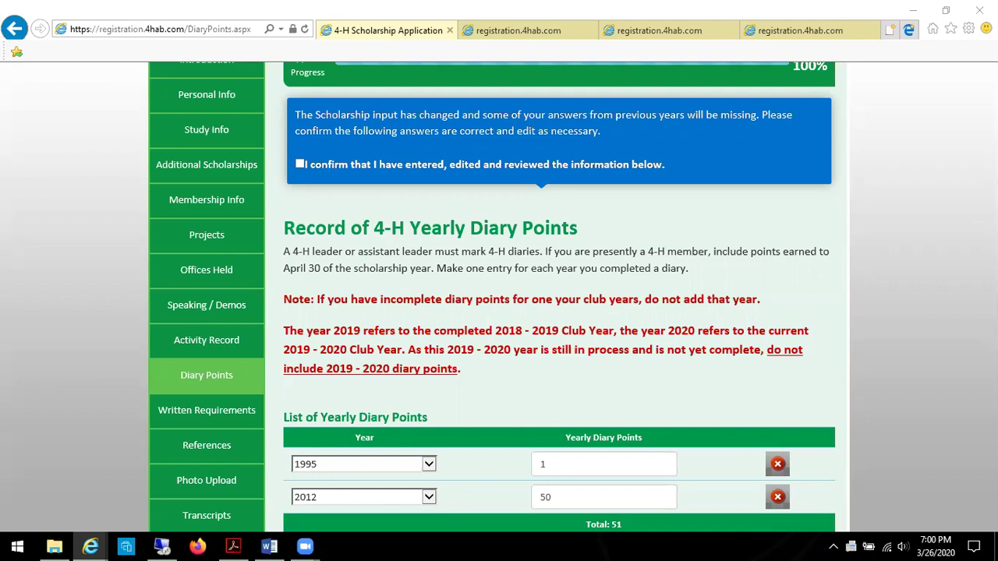
- Return to the Introduction page's Important Links, and review the award criteria table in the already open 4-H scholarship criteria document
{"action": "scroll", "coordinate": [850, 148], "scroll_direction": "up", "scroll_amount": 3}
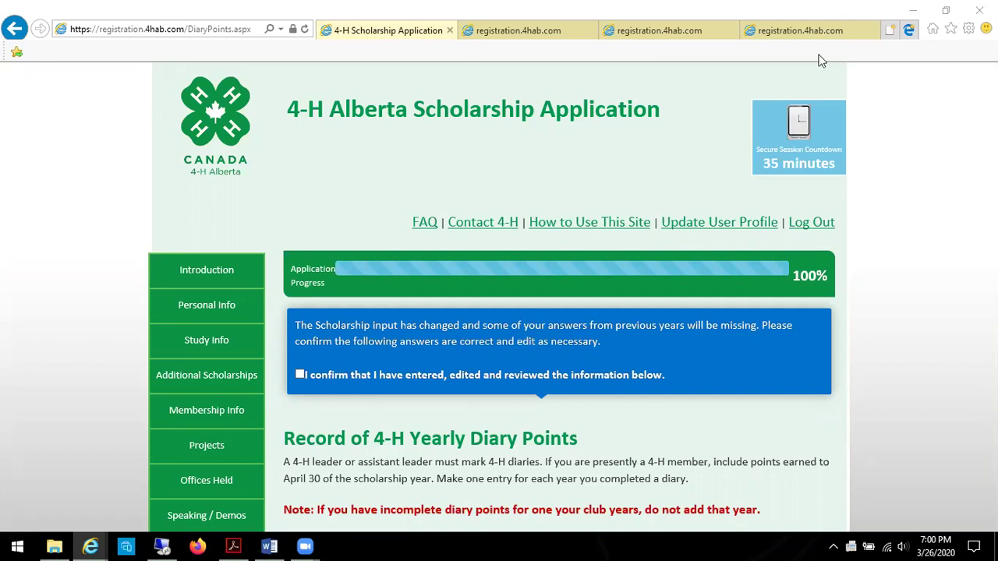
{"action": "left_click", "coordinate": [240, 280]}
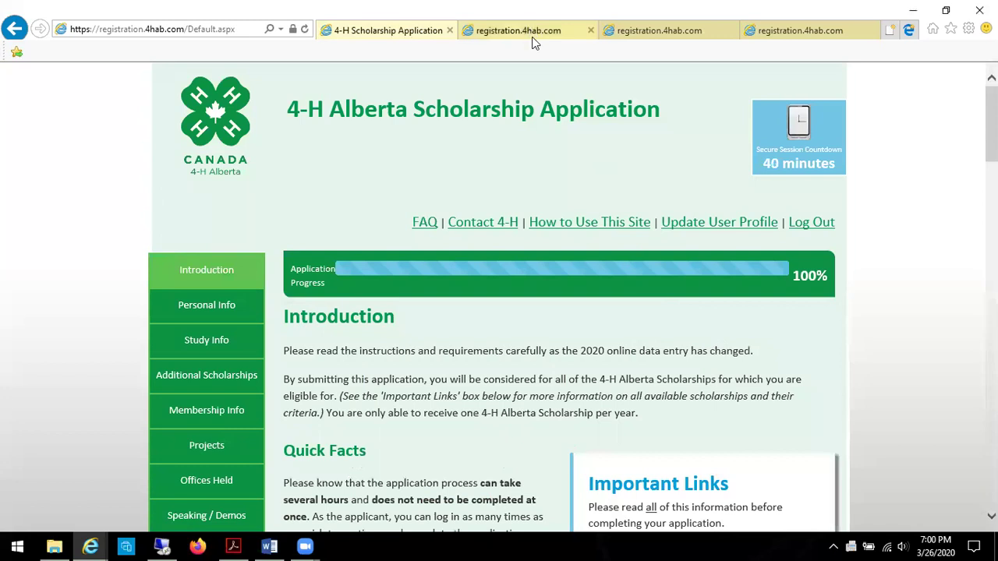
{"action": "scroll", "coordinate": [724, 436], "scroll_direction": "down", "scroll_amount": 3}
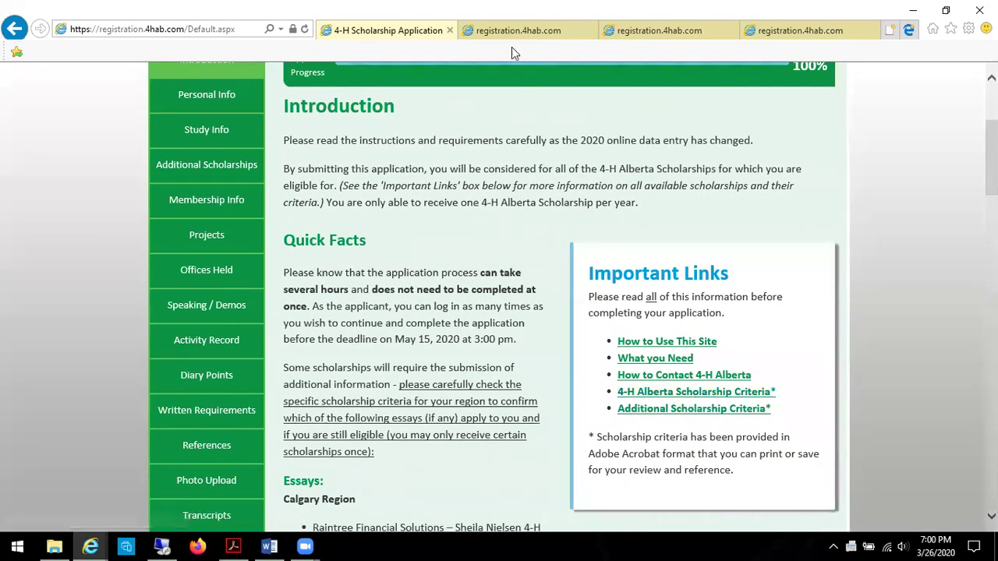
{"action": "left_click", "coordinate": [537, 31]}
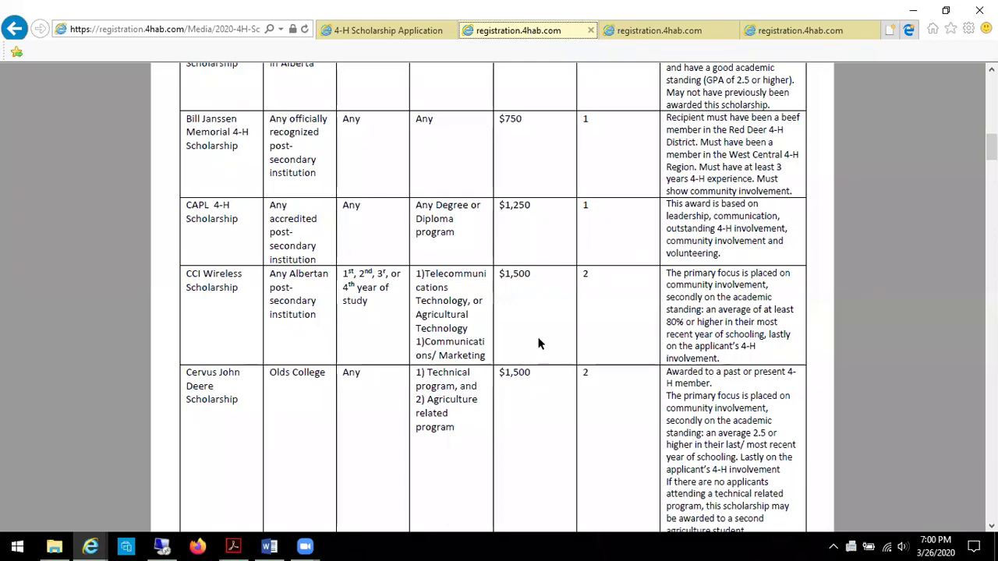
{"action": "scroll", "coordinate": [519, 316], "scroll_direction": "up", "scroll_amount": 3}
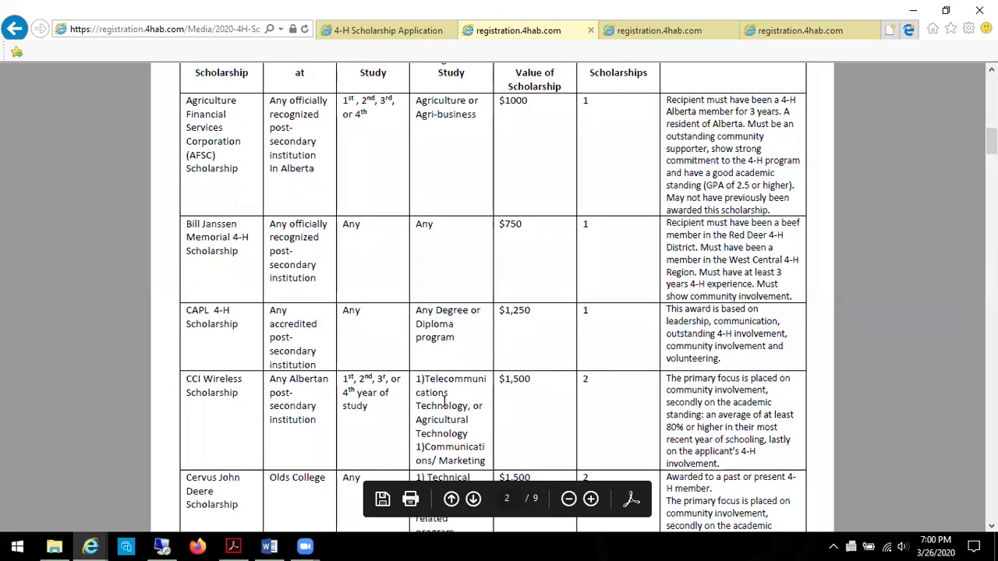
{"action": "scroll", "coordinate": [448, 398], "scroll_direction": "down", "scroll_amount": 1}
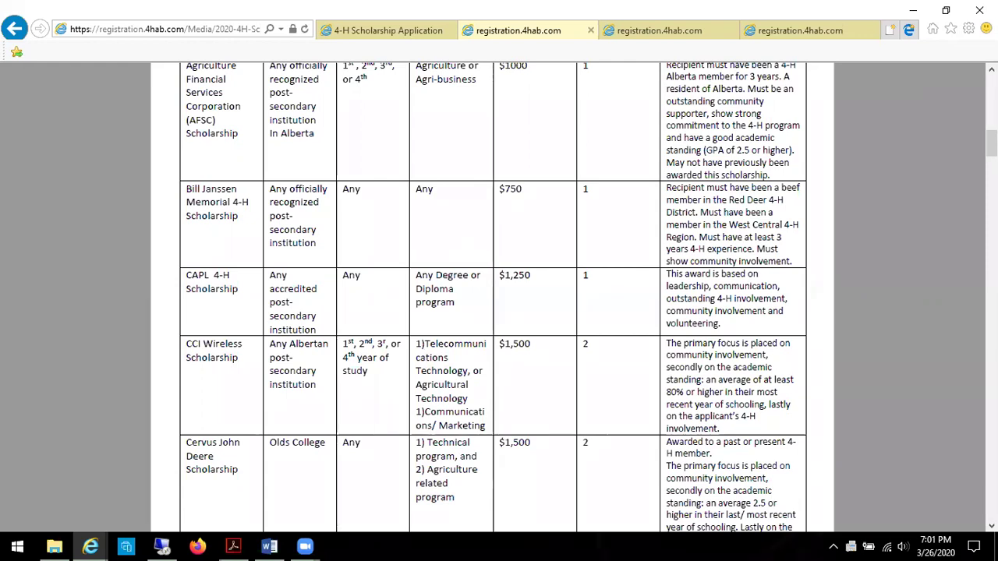
- Highlight the May 15, 2020 at 3:00 pm deadline in the application's Quick Facts and look up that date in the system calendar
{"action": "left_click", "coordinate": [369, 31]}
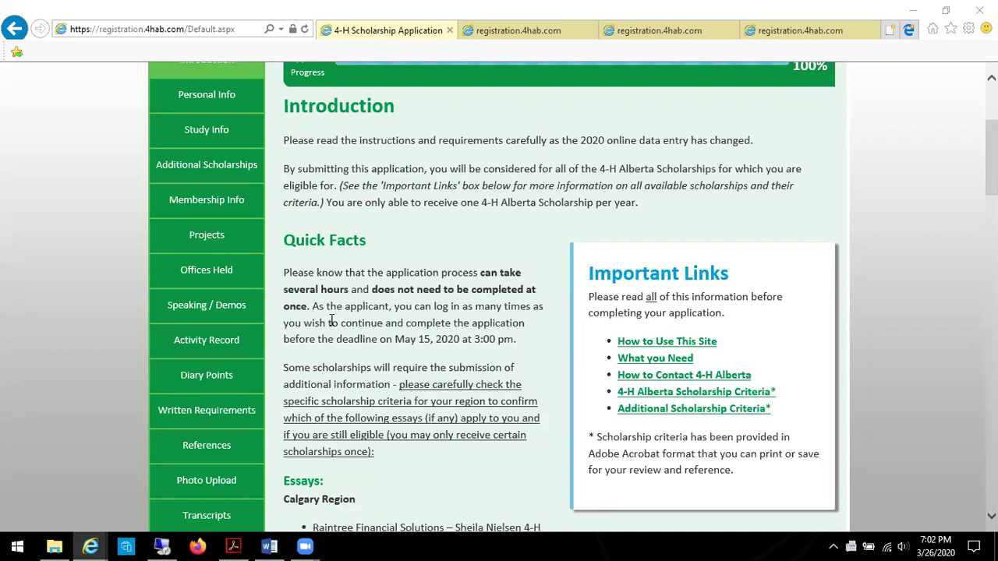
{"action": "left_click_drag", "start_coordinate": [431, 341], "coordinate": [503, 343]}
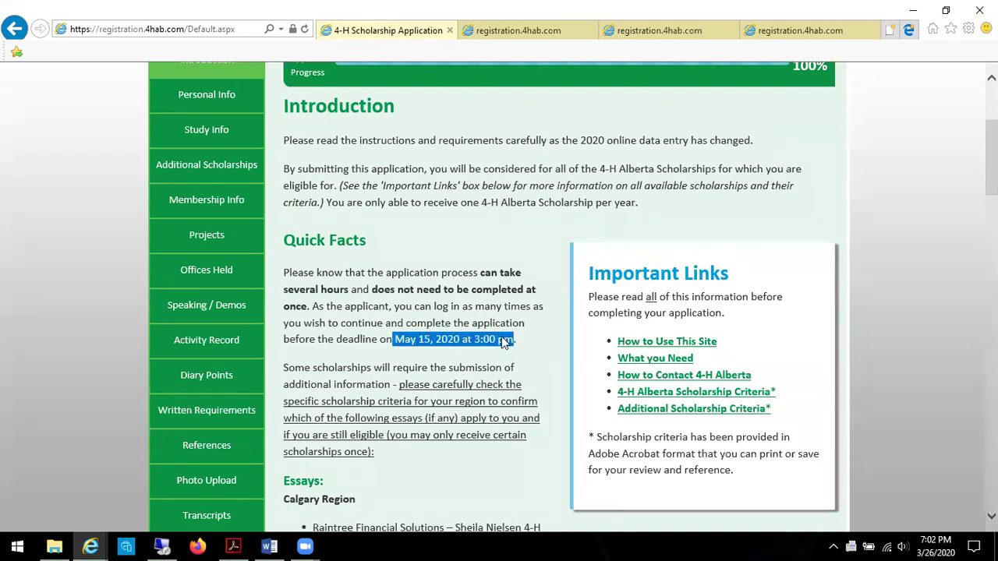
{"action": "left_click", "coordinate": [948, 546]}
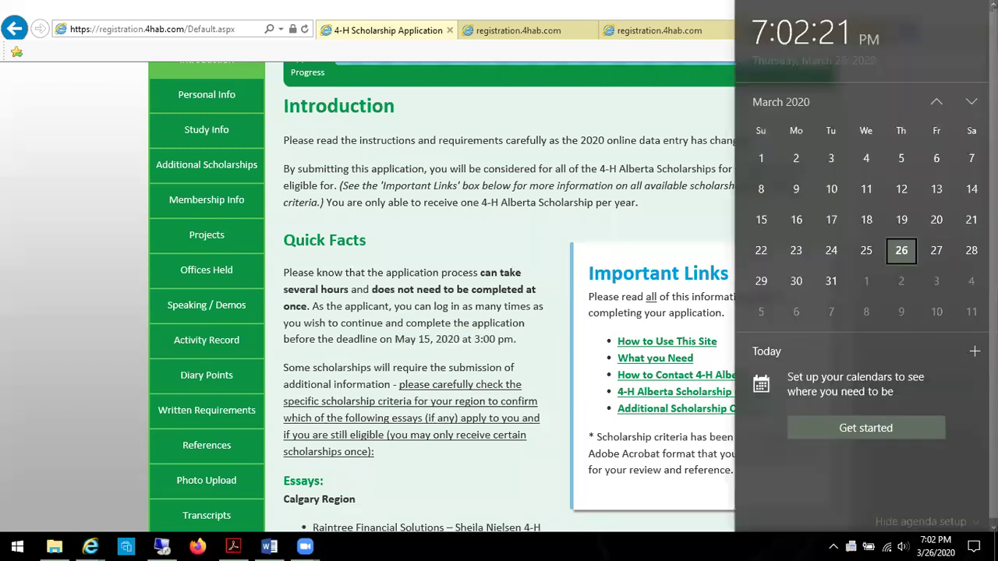
{"action": "left_click", "coordinate": [972, 101]}
{"action": "left_click", "coordinate": [972, 101]}
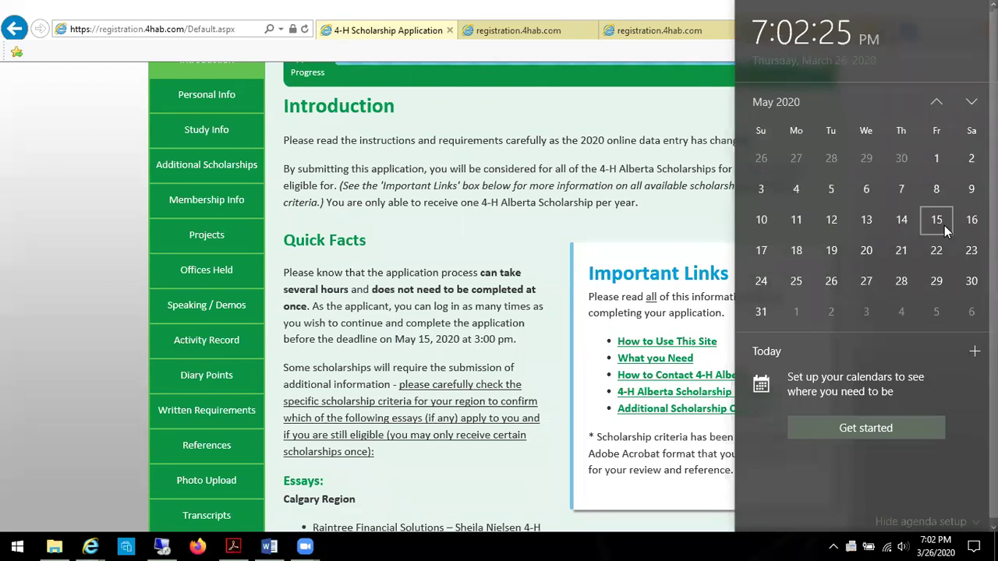
{"action": "left_click", "coordinate": [379, 340]}
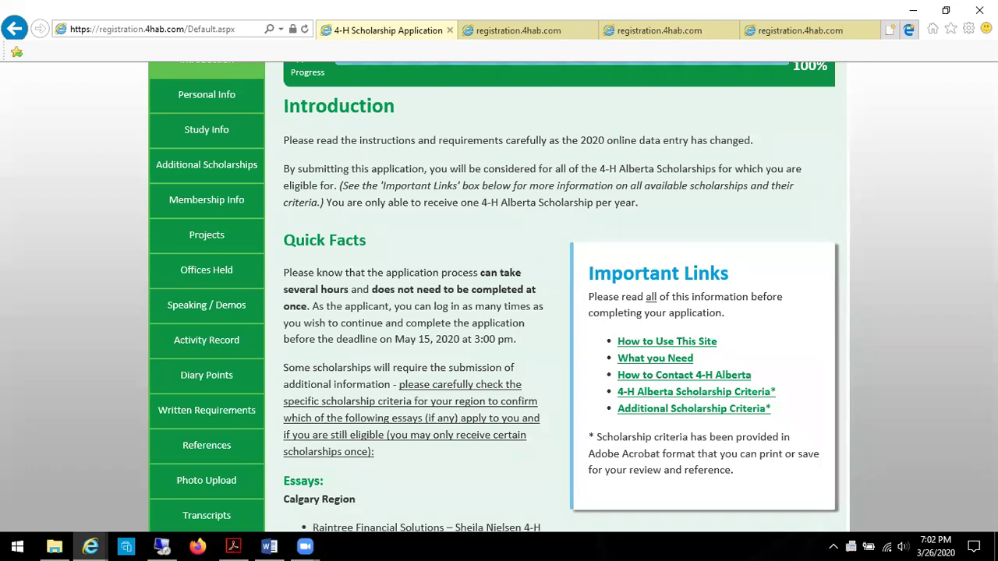
- Open the scholarship application's FAQ document, zoom out, and read through the GPA table and the questions on its first page
{"action": "scroll", "coordinate": [423, 274], "scroll_direction": "up", "scroll_amount": 3}
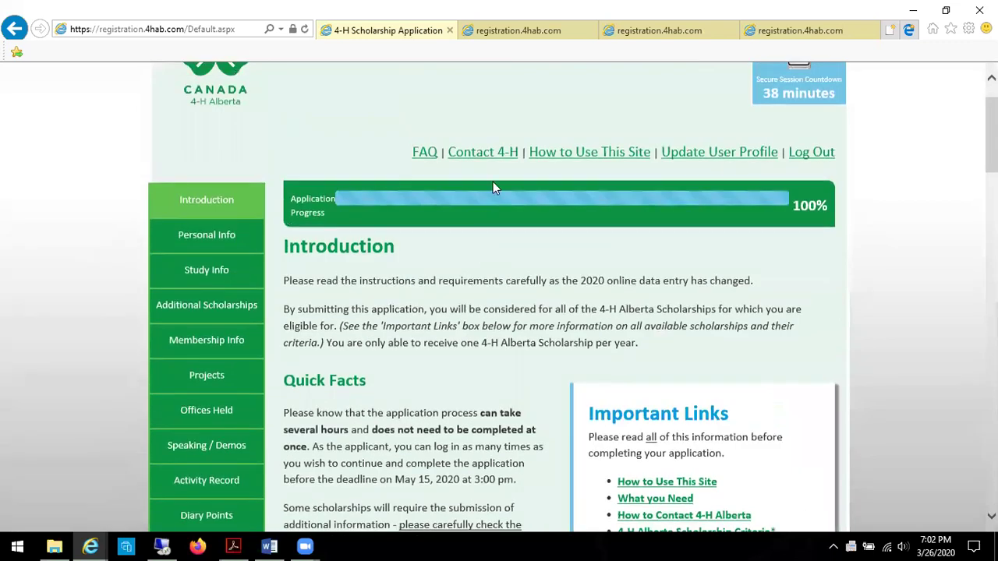
{"action": "left_click", "coordinate": [422, 152]}
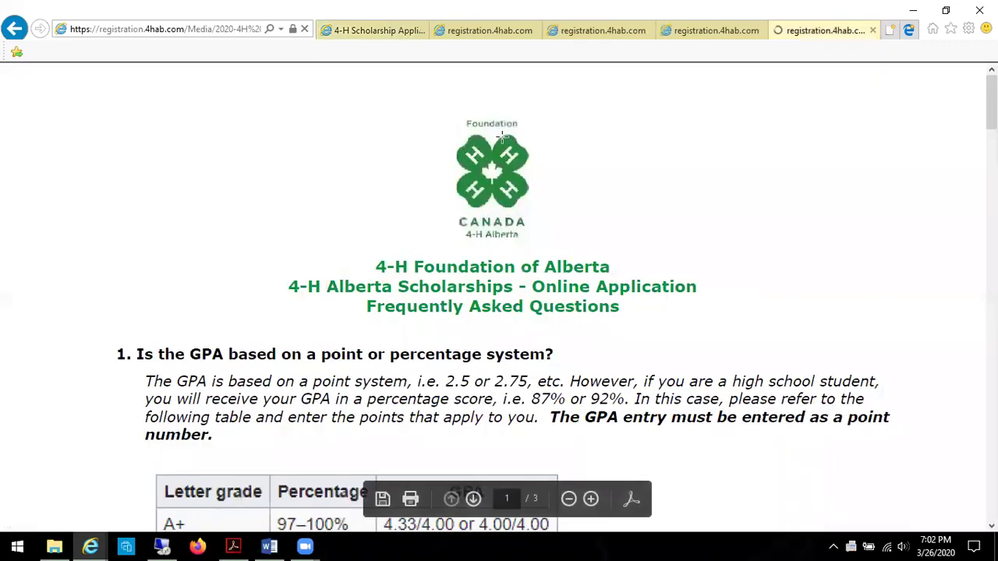
{"action": "left_click", "coordinate": [569, 499]}
{"action": "left_click", "coordinate": [570, 499]}
{"action": "scroll", "coordinate": [574, 328], "scroll_direction": "down", "scroll_amount": 5}
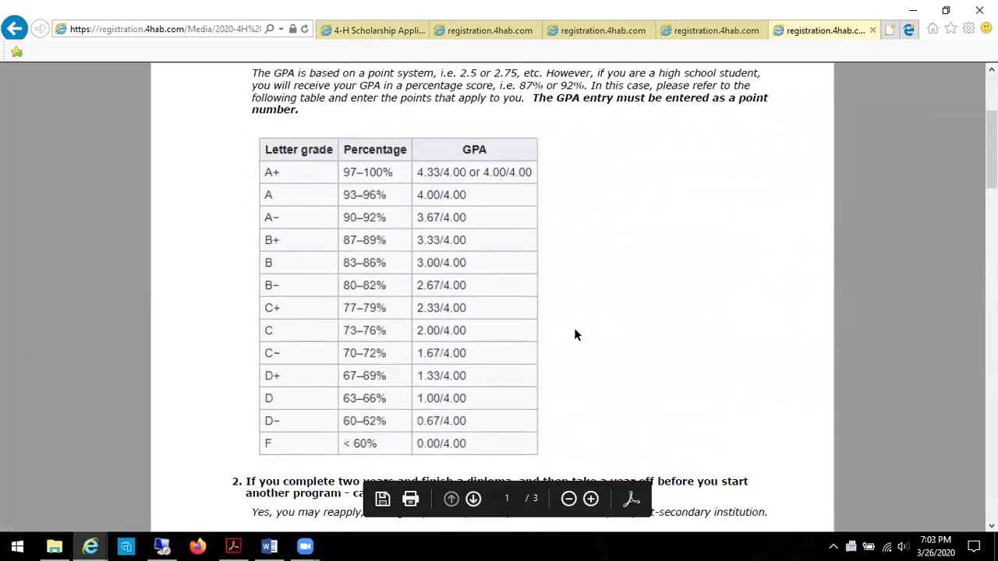
{"action": "scroll", "coordinate": [574, 328], "scroll_direction": "down", "scroll_amount": 3}
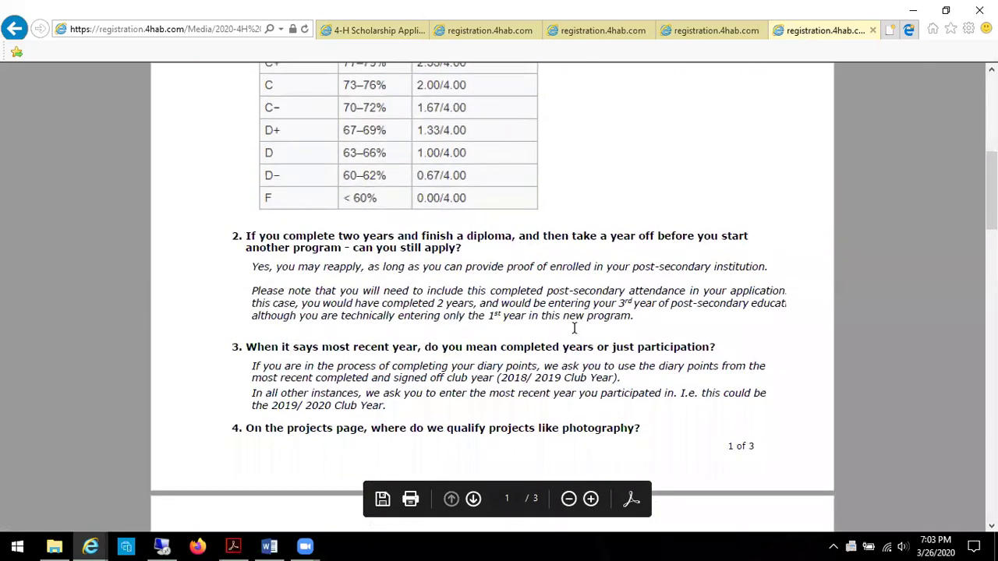